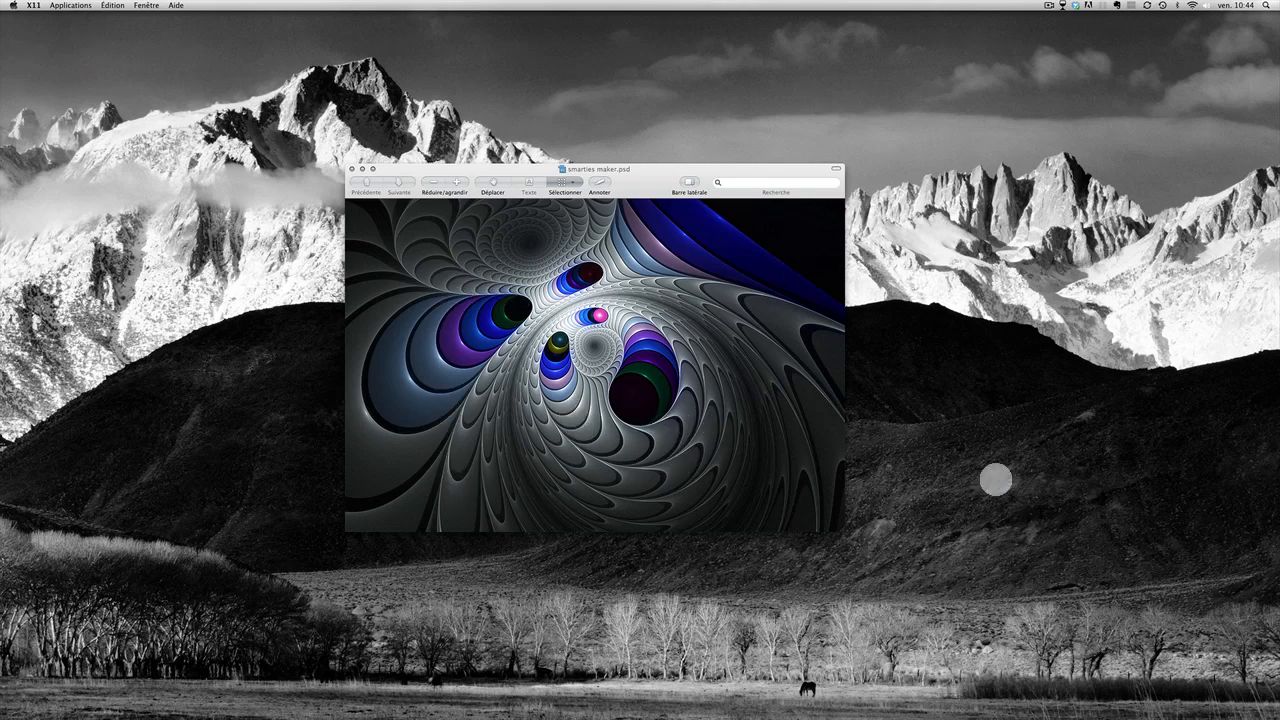
Step: Restore the minimized Apophysis 7x windows from the Dock
mouse_move(1182, 716)
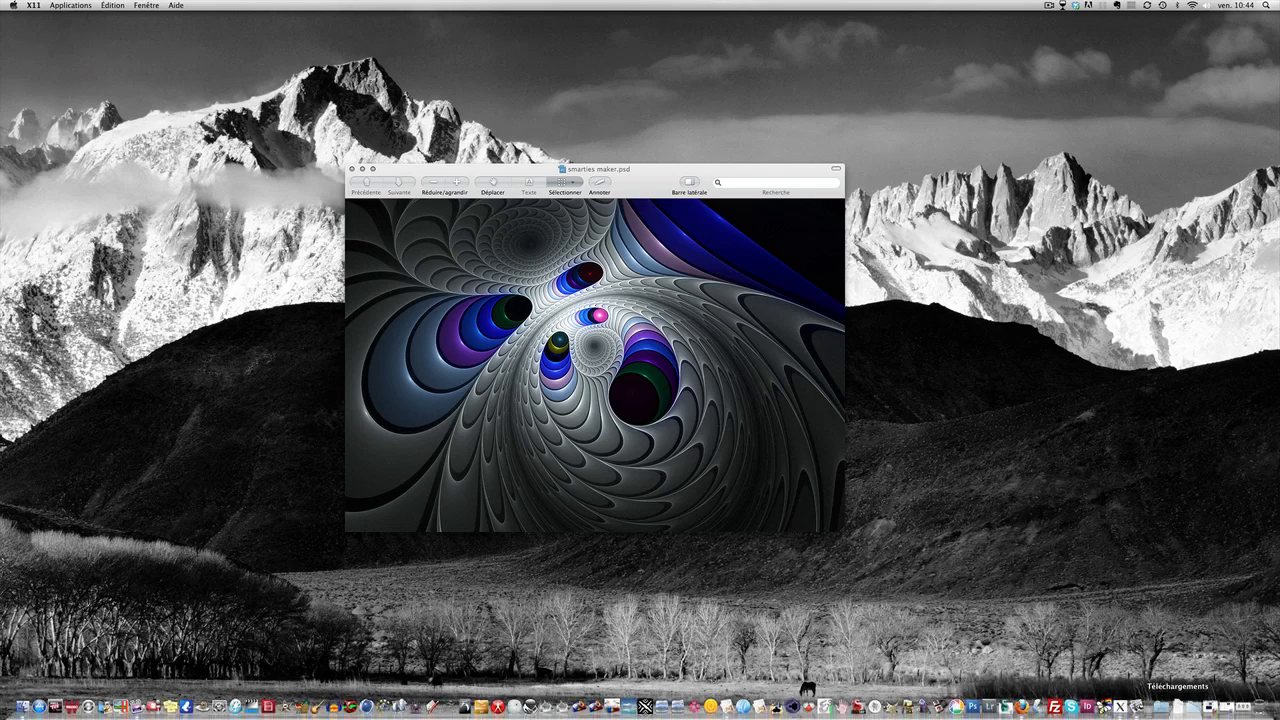
click(1230, 708)
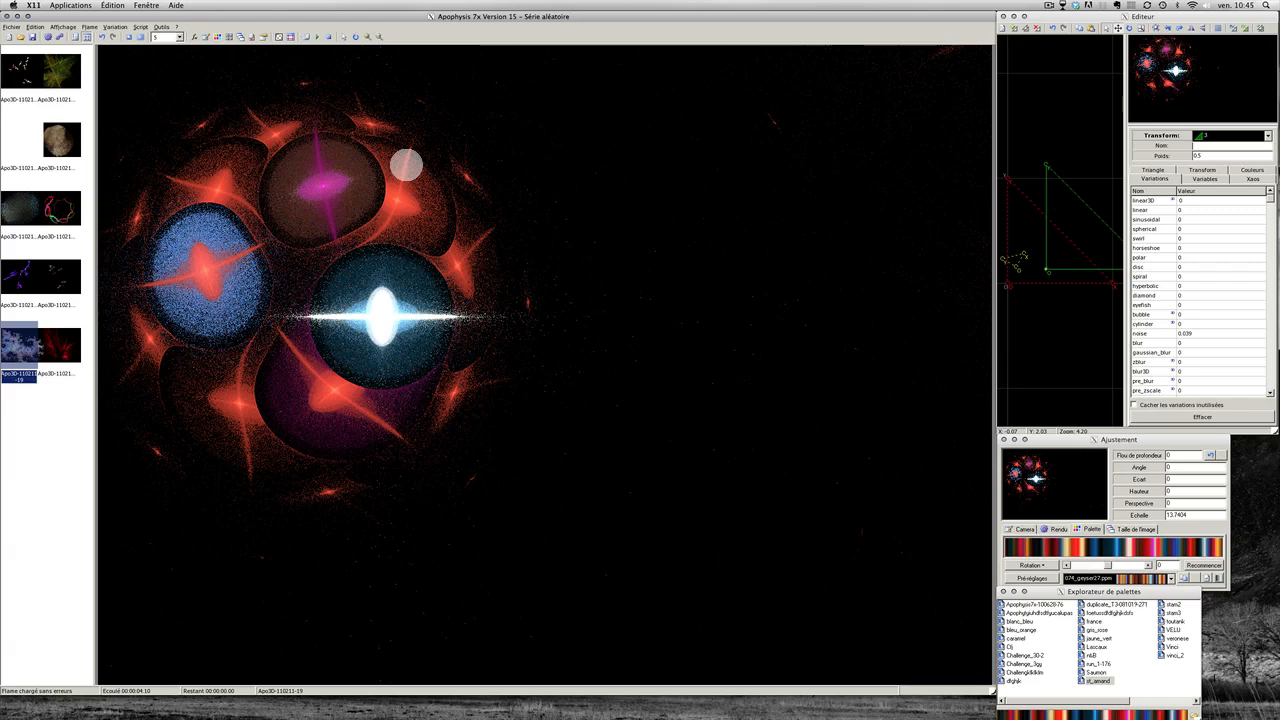
Step: View the About Apophysis 7x information and close it with Fermer
click(176, 26)
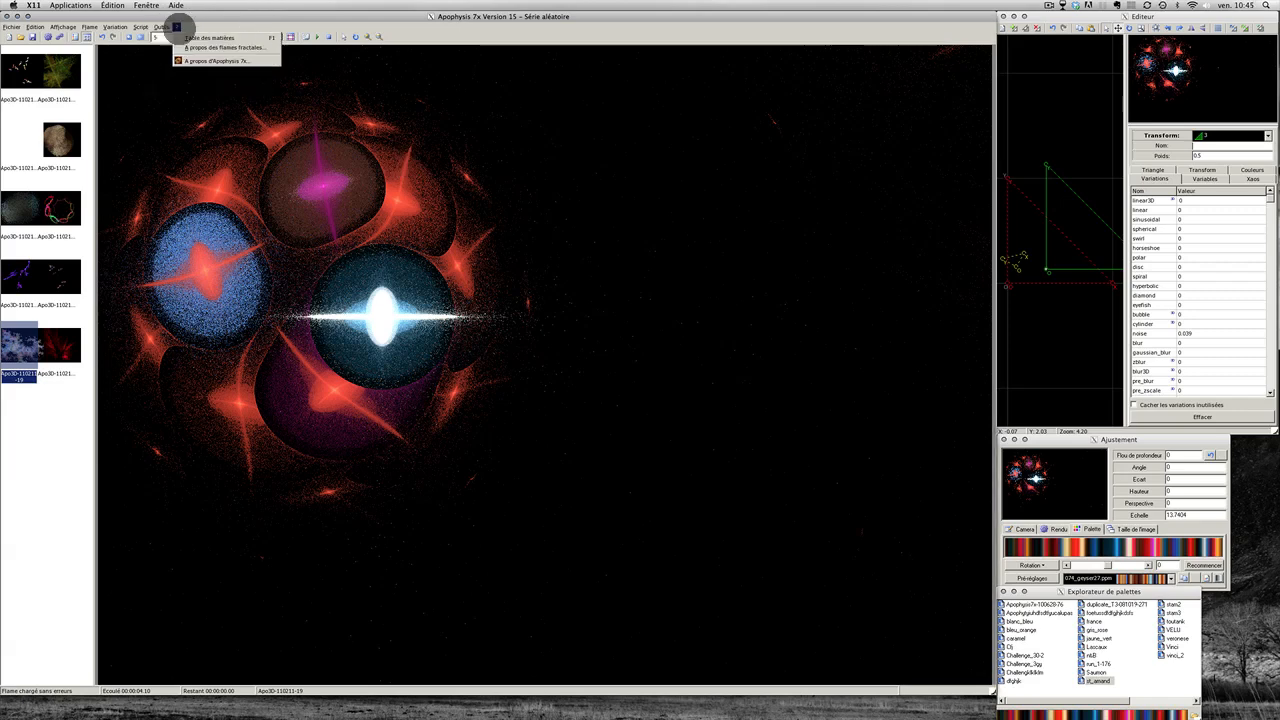
click(184, 60)
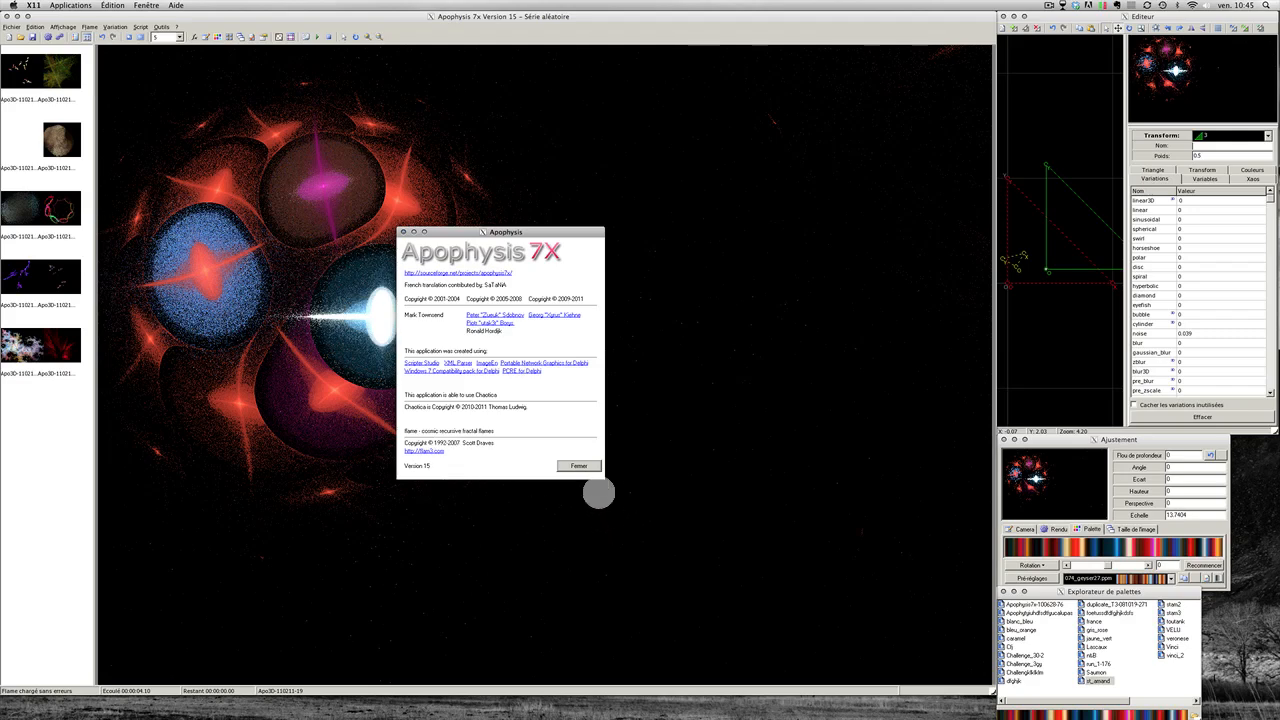
click(586, 469)
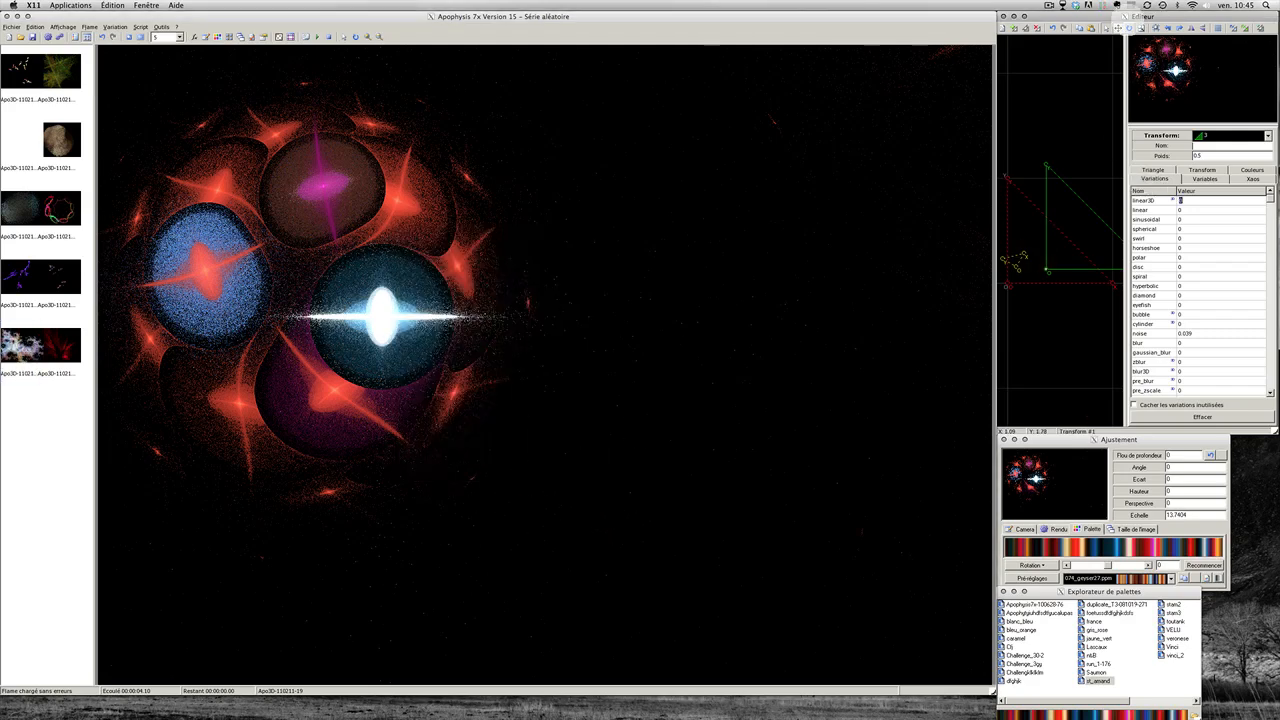
Step: Create a new flame and select its linear3D and blur variation values
click(1002, 28)
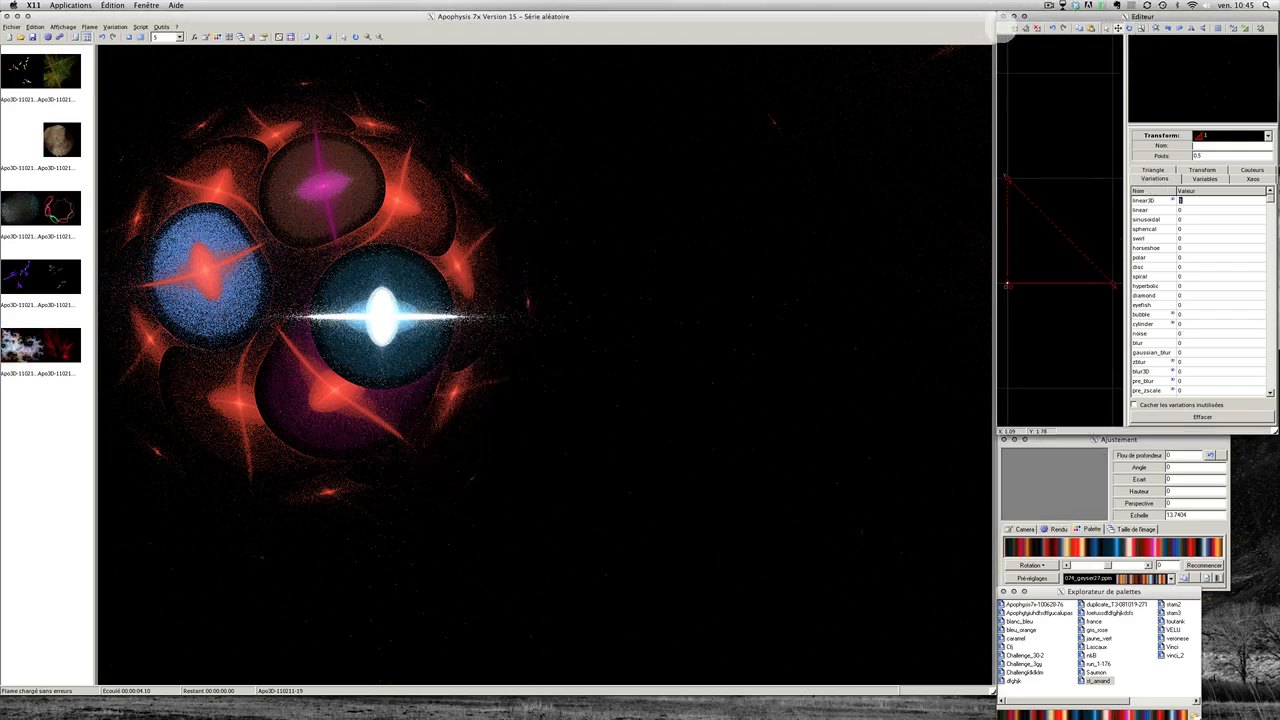
click(1037, 256)
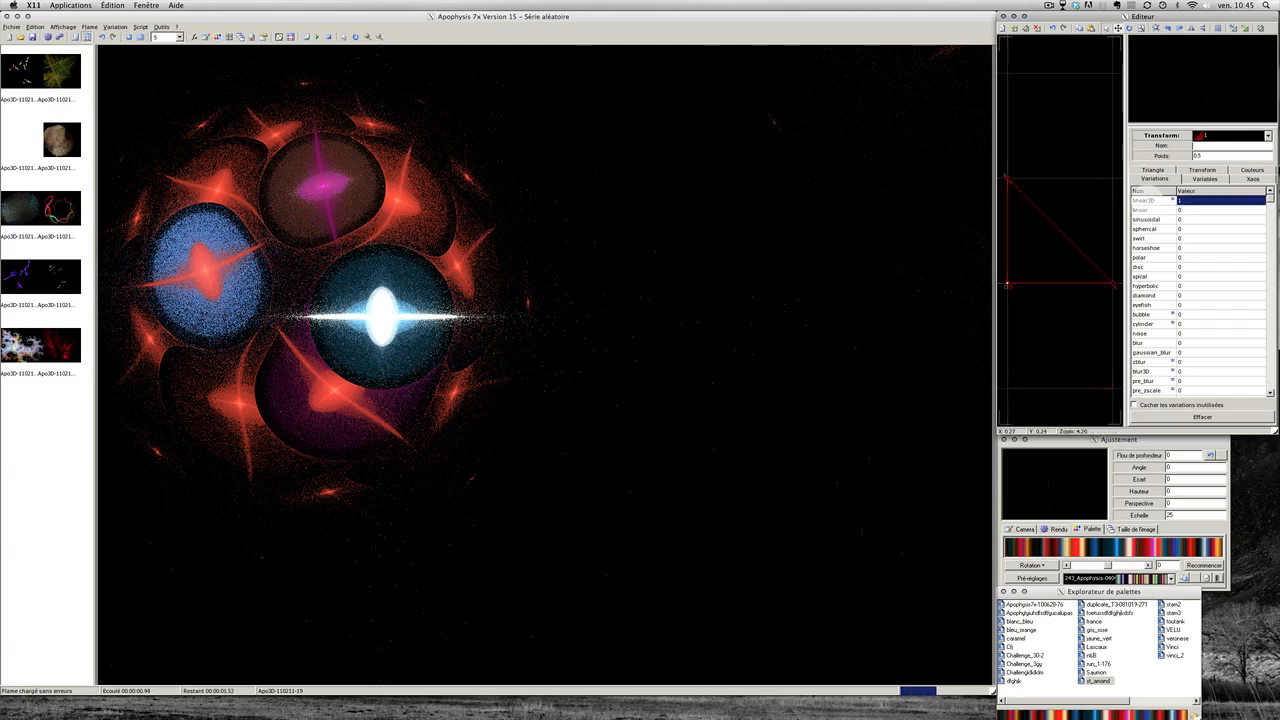
click(1149, 199)
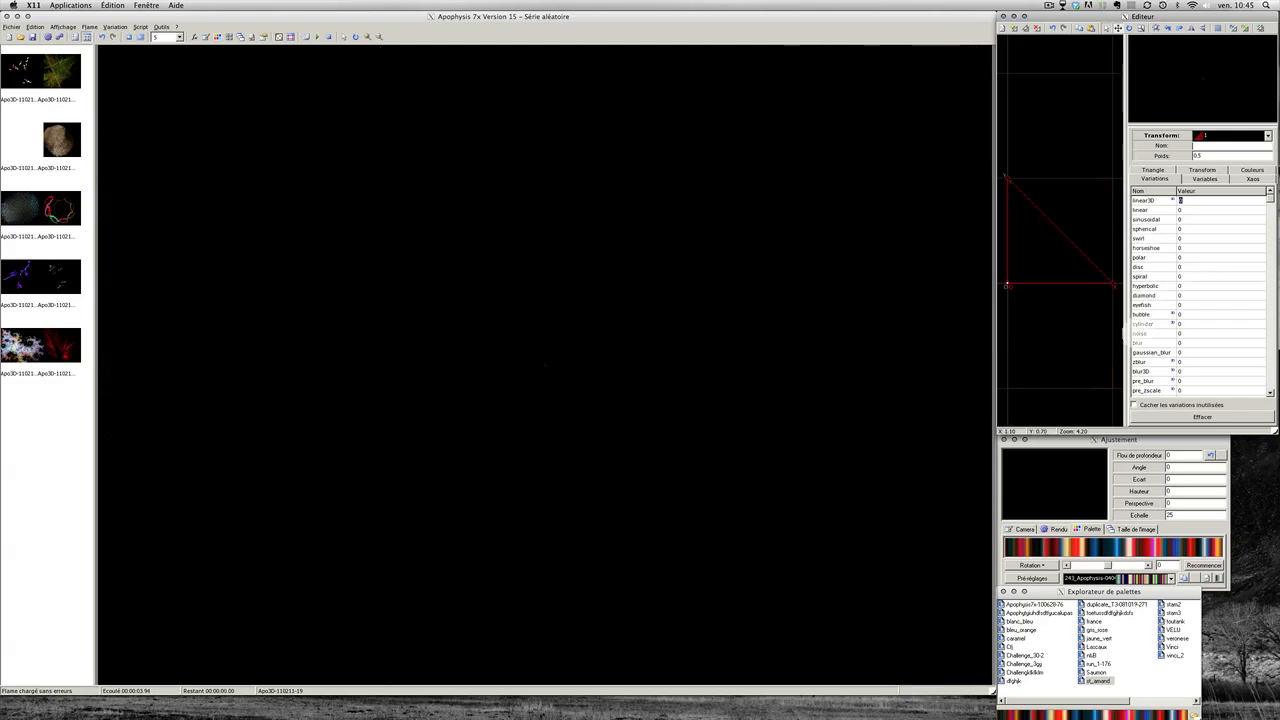
click(1137, 342)
Step: Set blur to 1, then add a second transform with linear3D at 0
text(1)
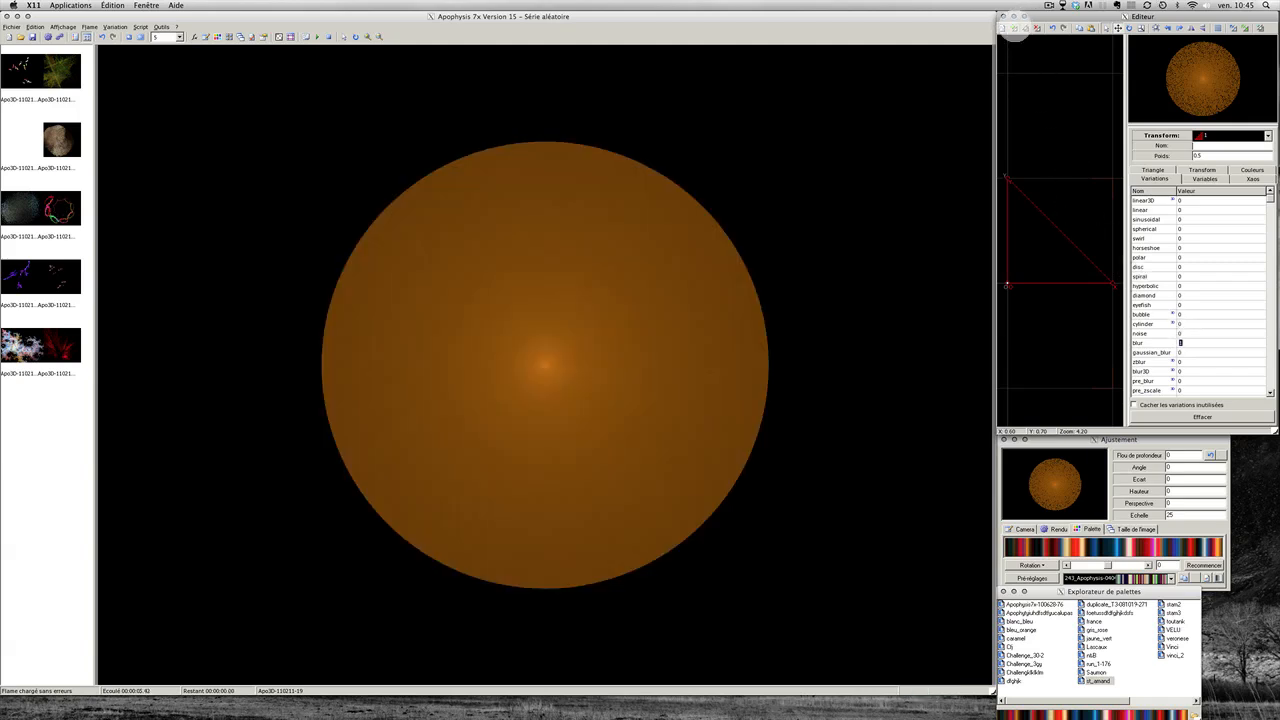
click(1004, 28)
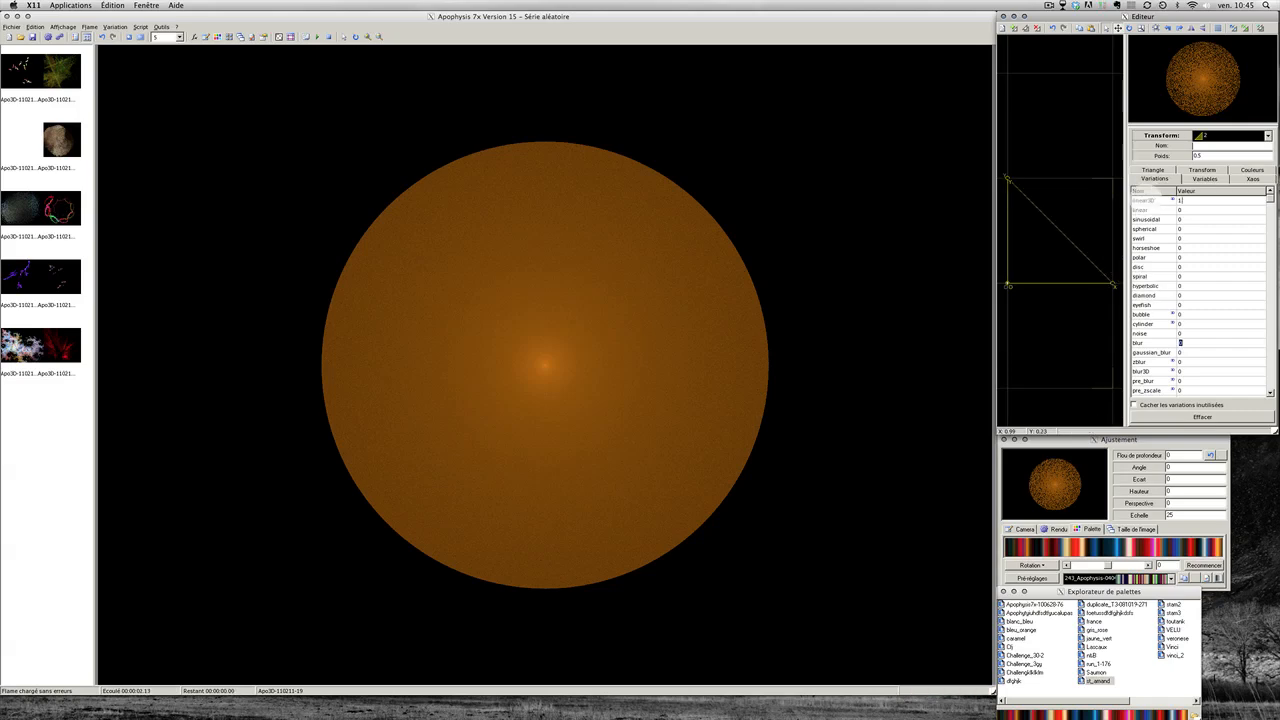
click(1146, 200)
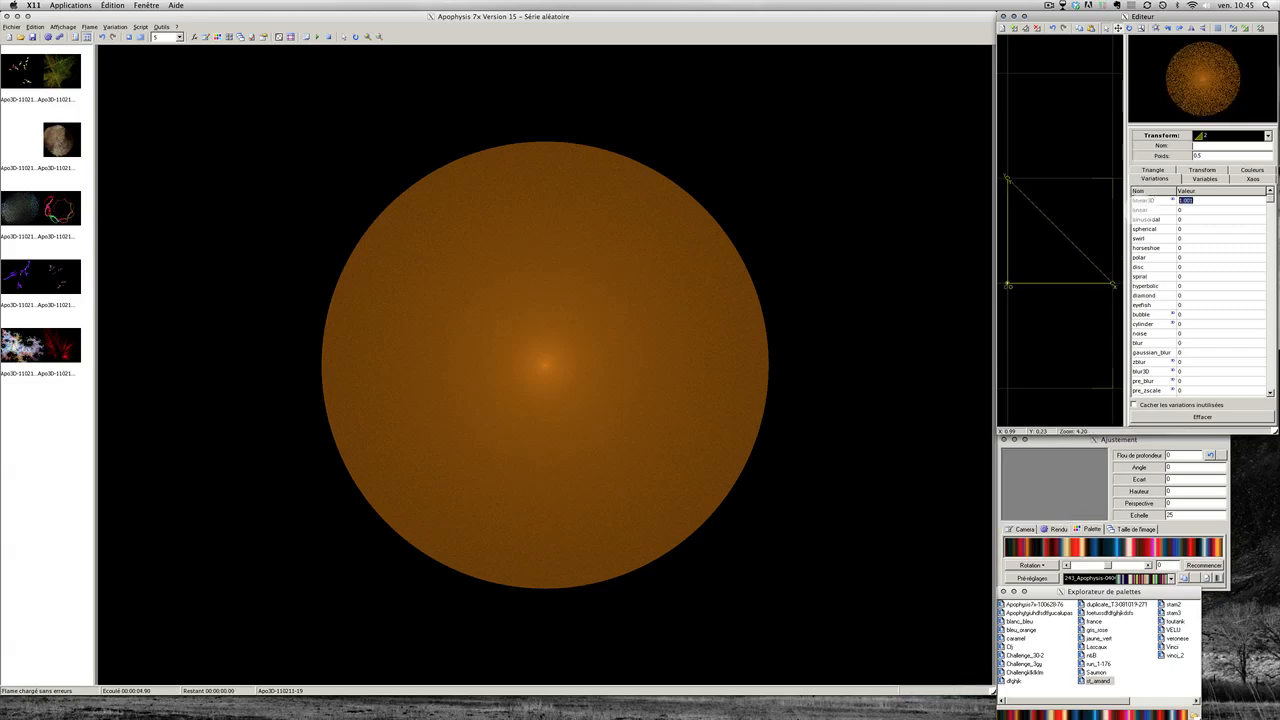
double_click(1146, 201)
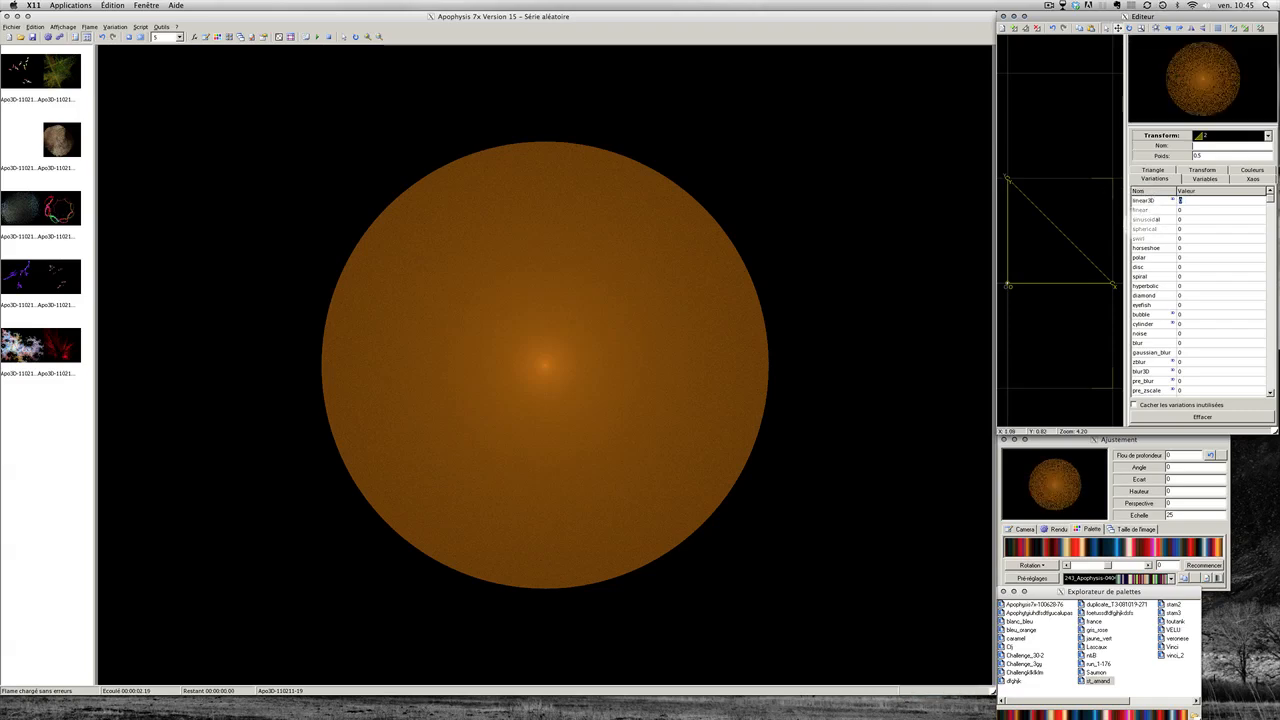
Step: Raise the new transform's spherical to about 1.064 and add a little linear
click(1141, 230)
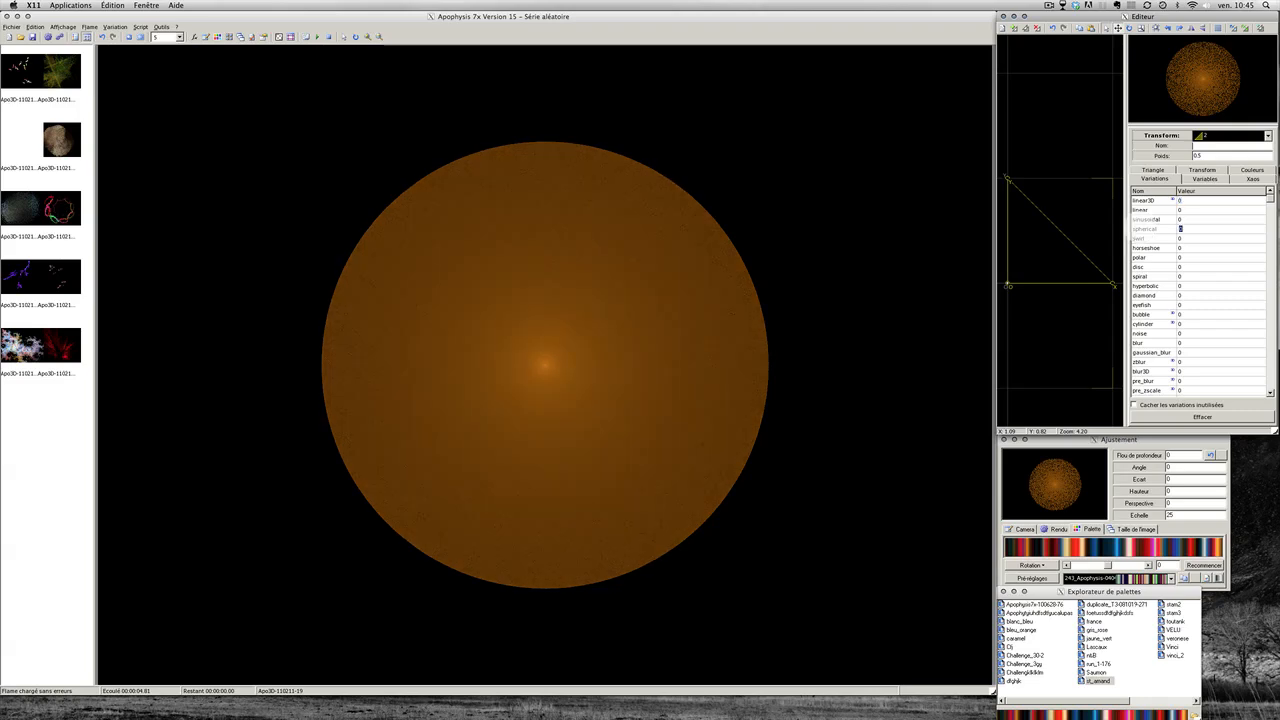
drag(1140, 229, 1141, 225)
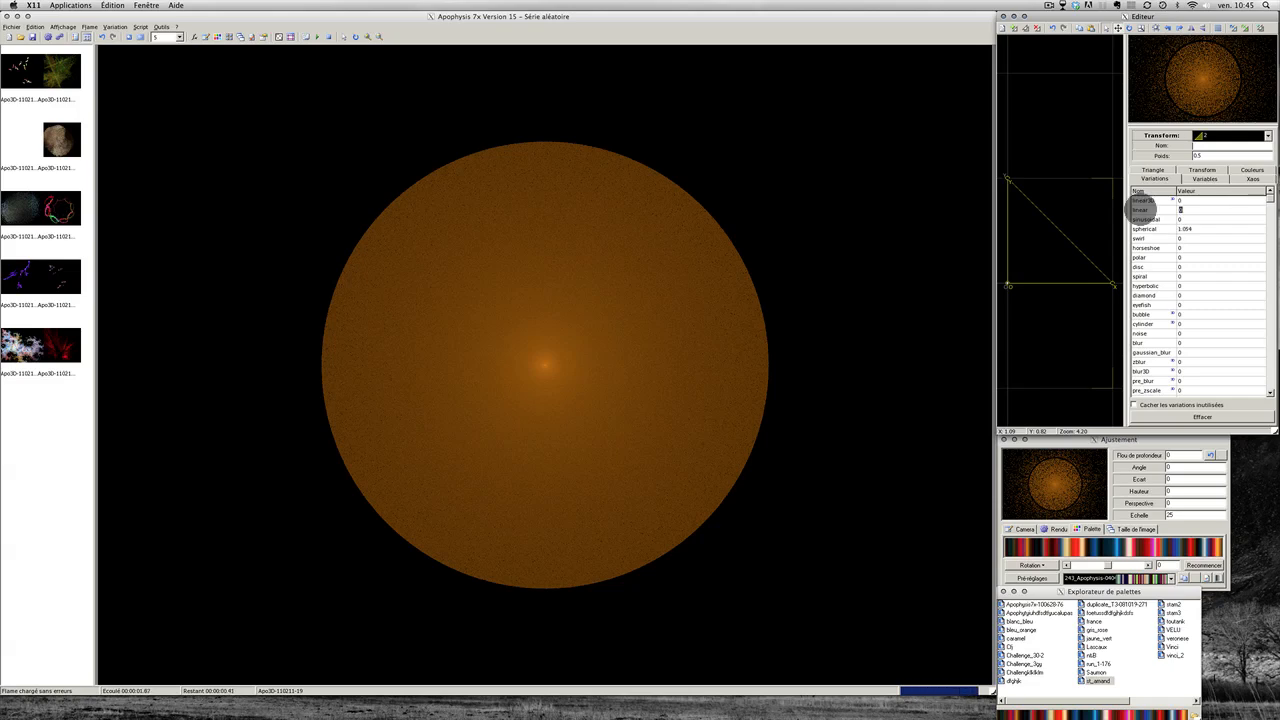
drag(1141, 208, 1139, 209)
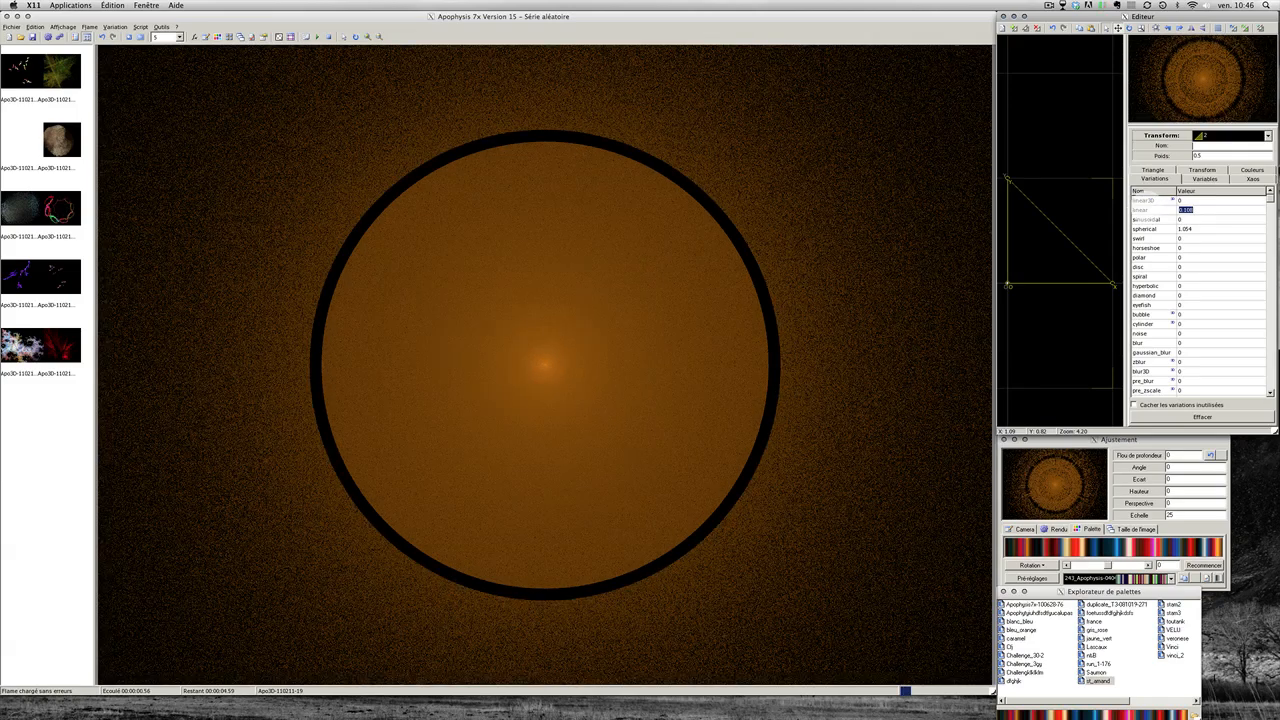
Step: Set the second transform's colour to 0.850 in its colour settings and reselect it
click(977, 303)
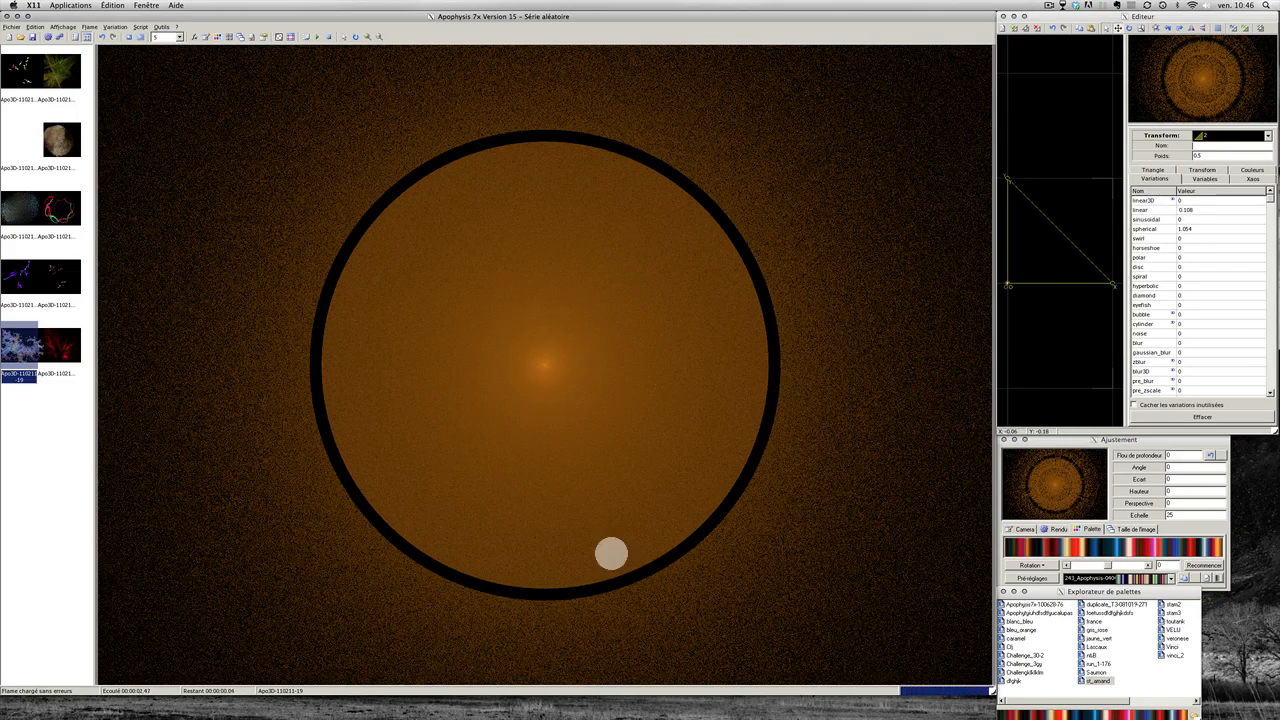
click(1066, 205)
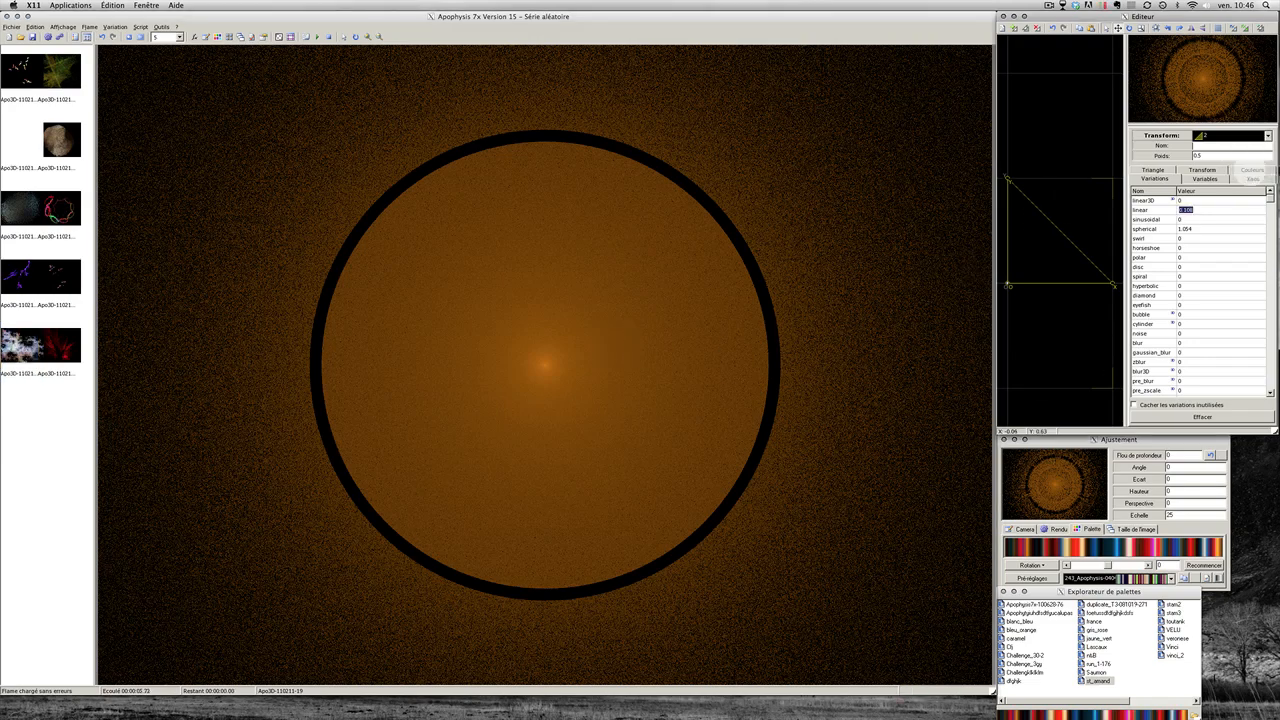
click(1252, 178)
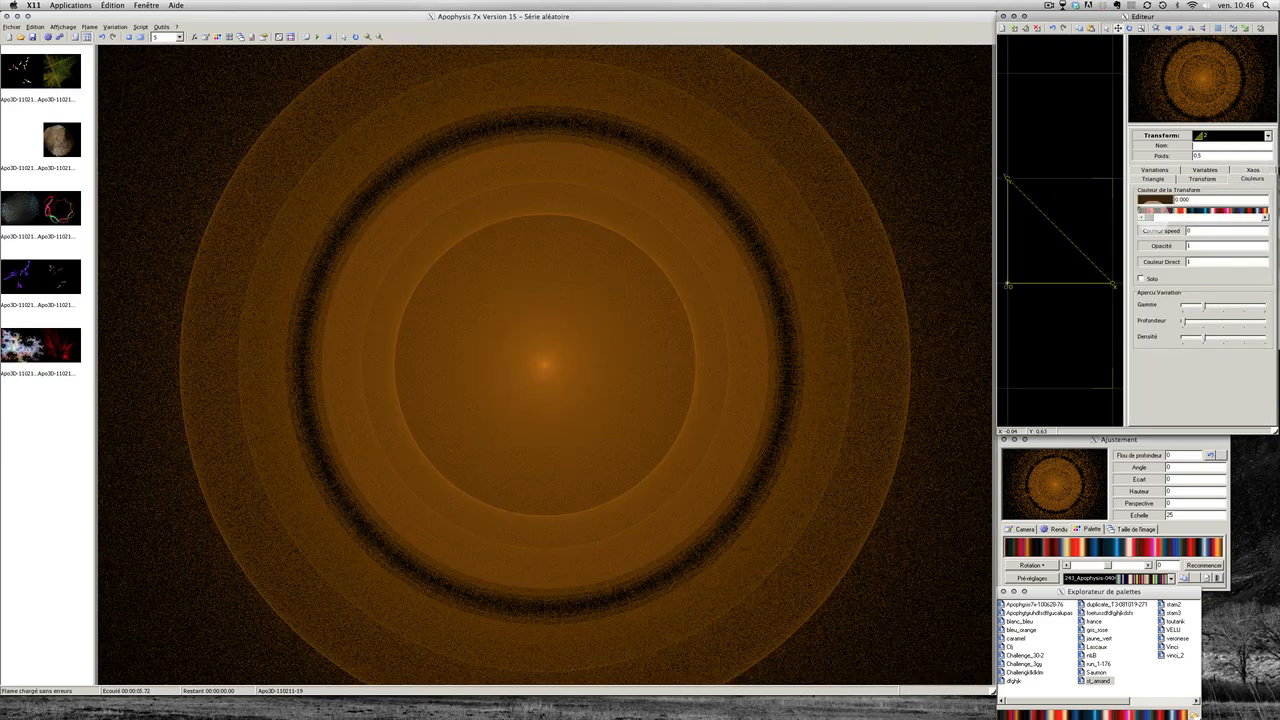
click(1252, 216)
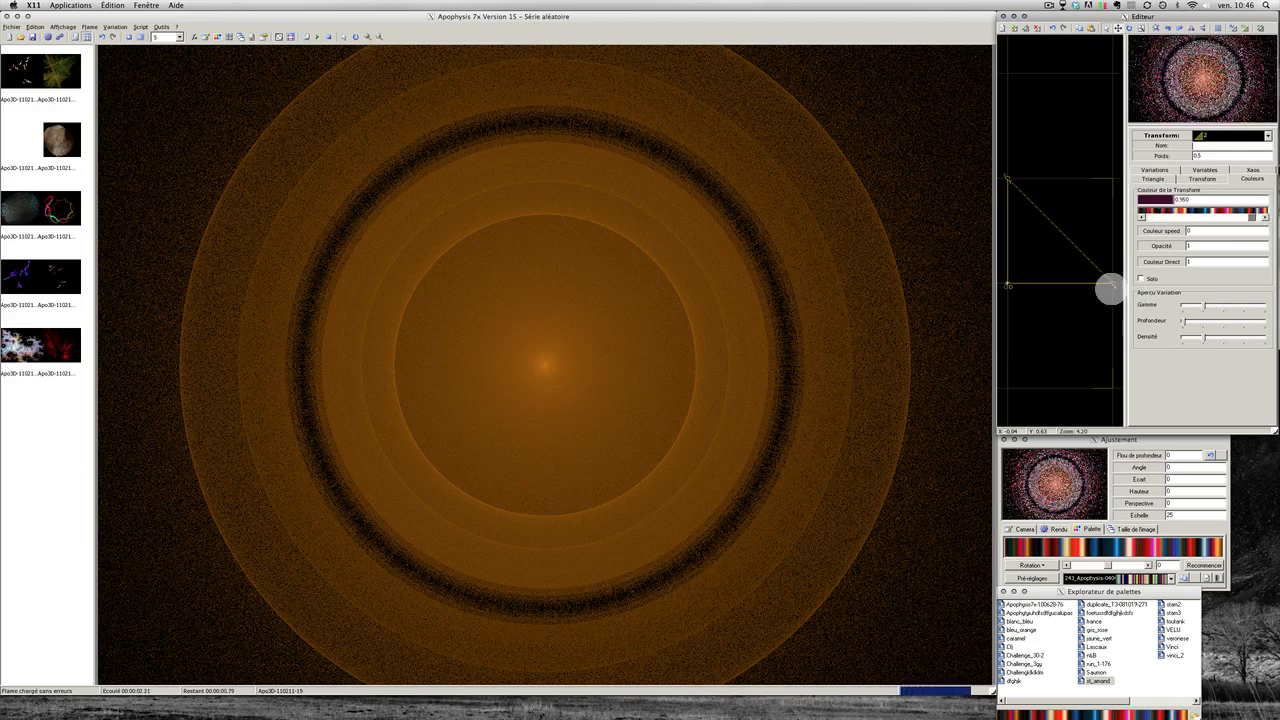
click(1066, 280)
click(857, 325)
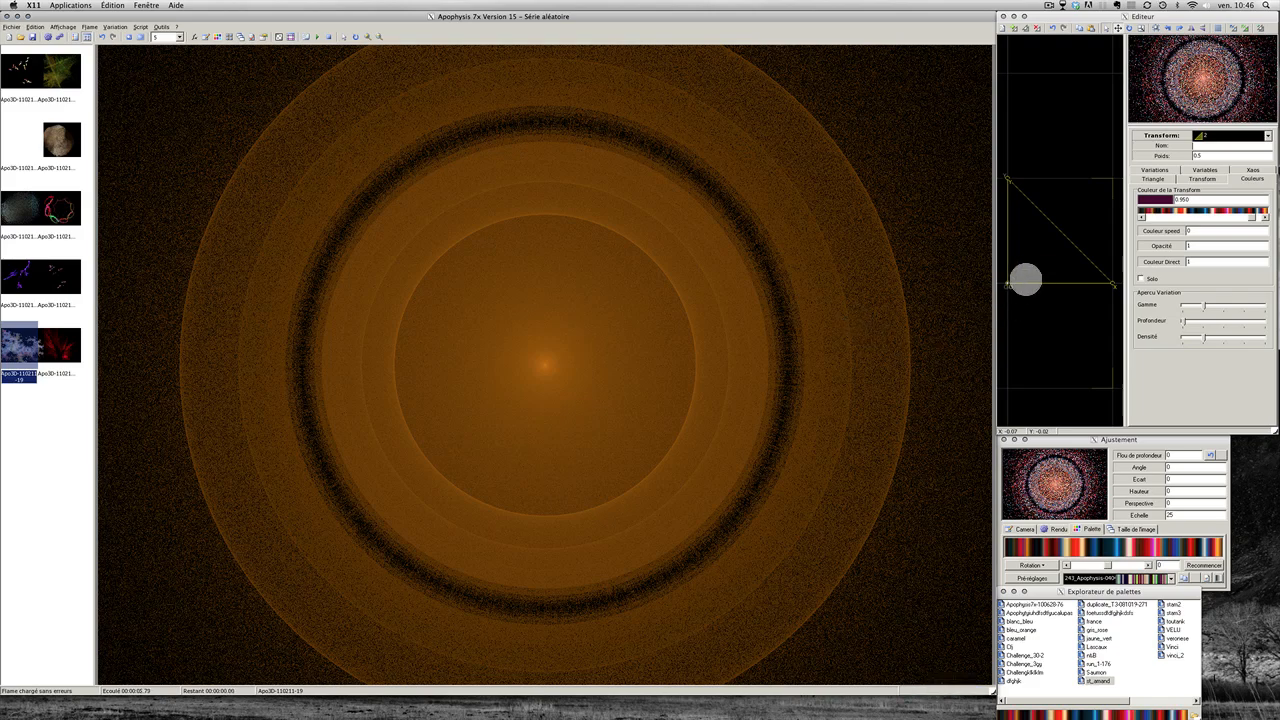
click(1036, 258)
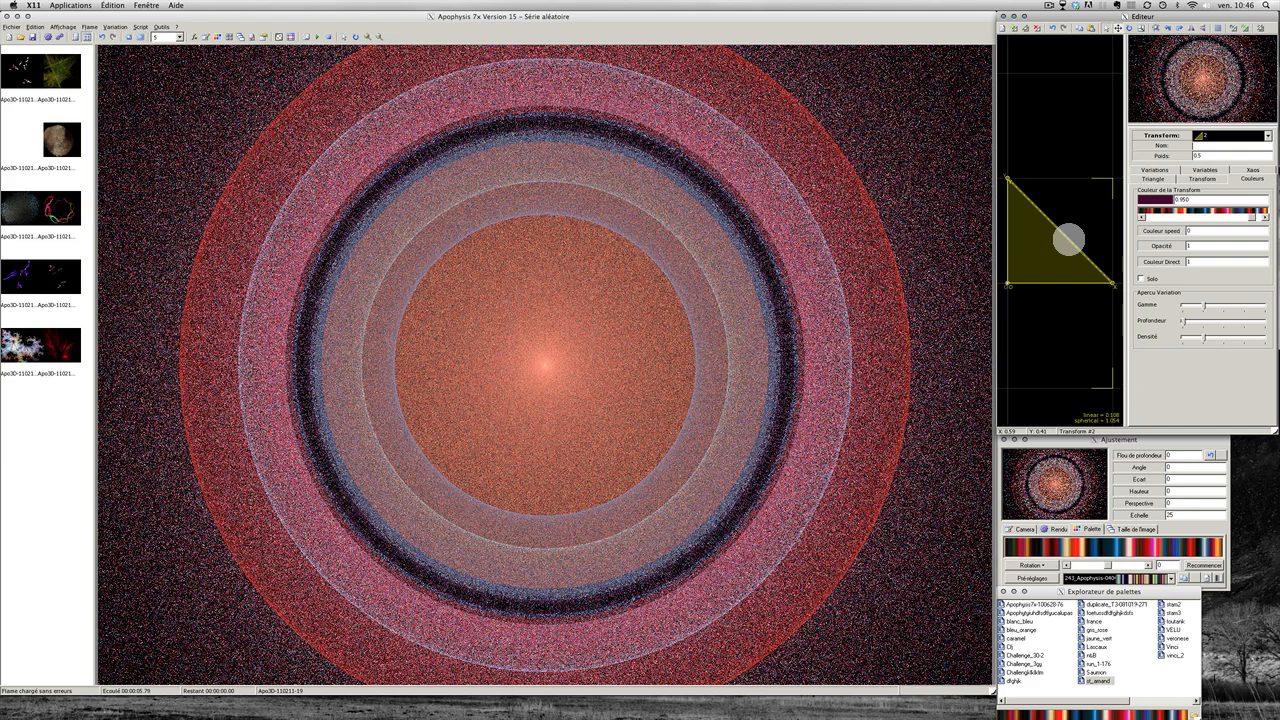
Step: Shrink transform 2's triangle to about 17% and lower transform 1's weight to about 0.053
drag(1067, 240, 1028, 253)
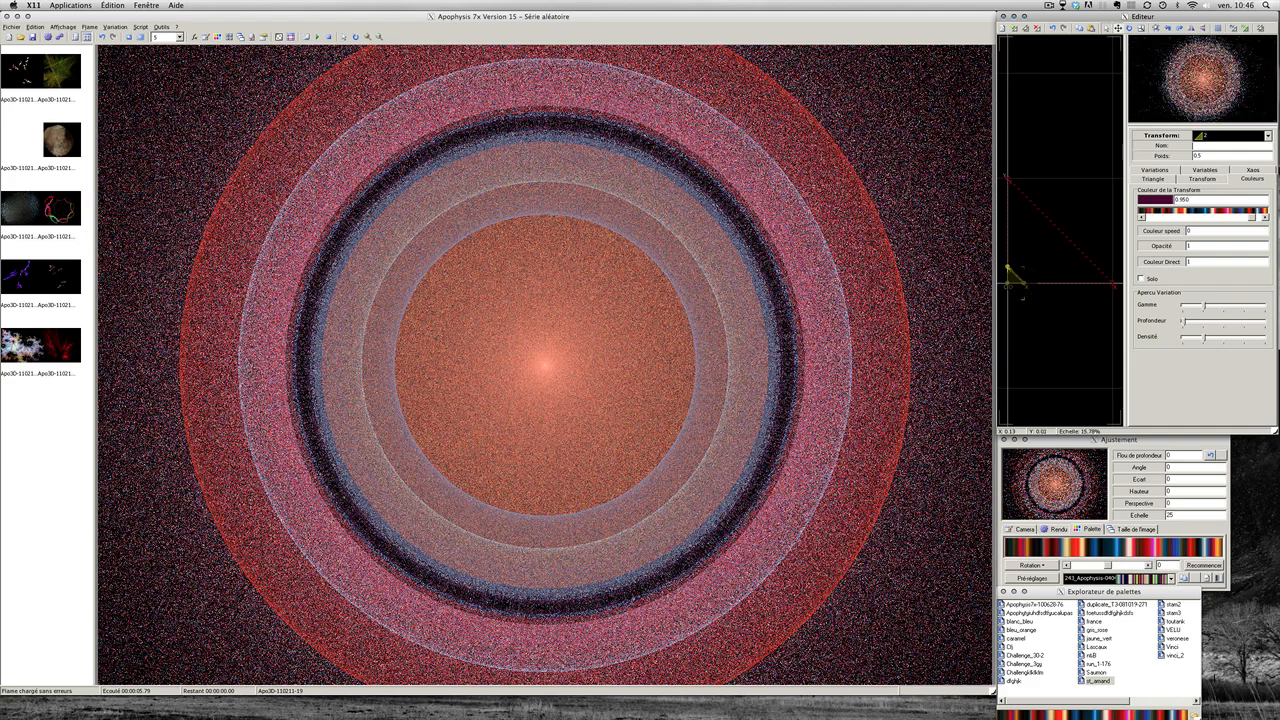
mouse_move(1021, 281)
mouse_down()
mouse_move(1010, 257)
mouse_move(1028, 268)
mouse_move(1008, 281)
mouse_up()
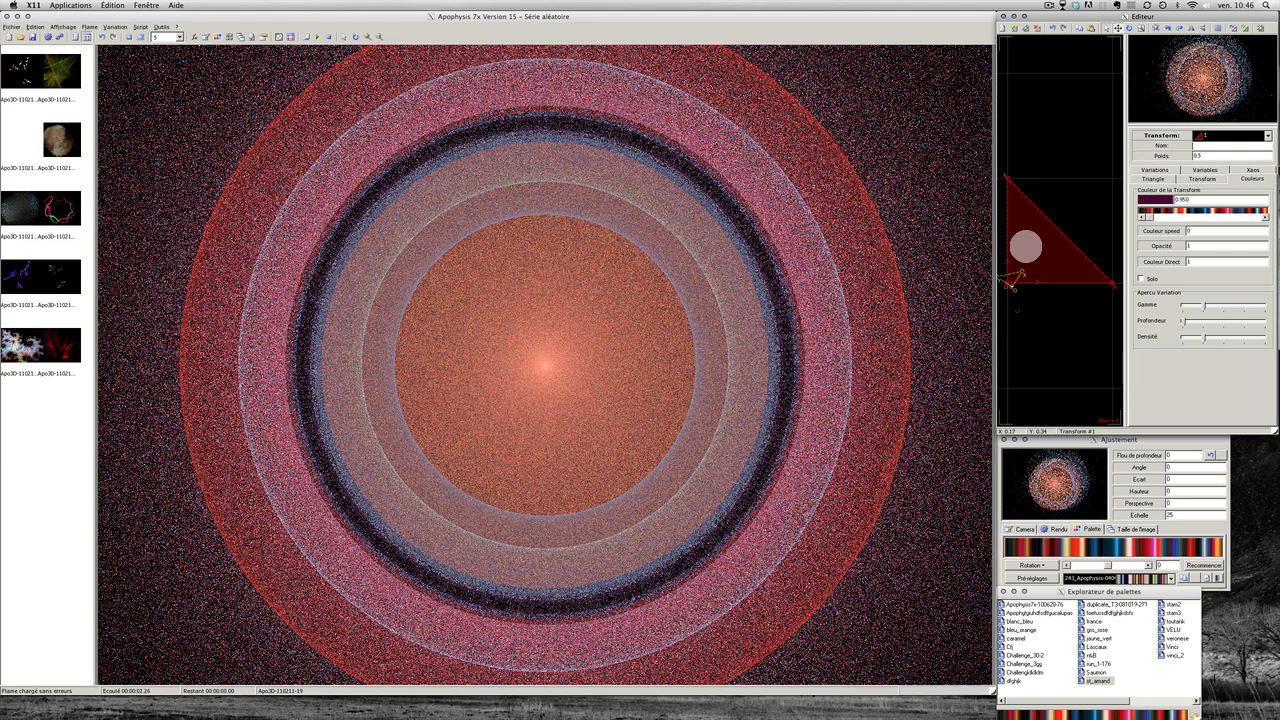
drag(1012, 276, 1010, 280)
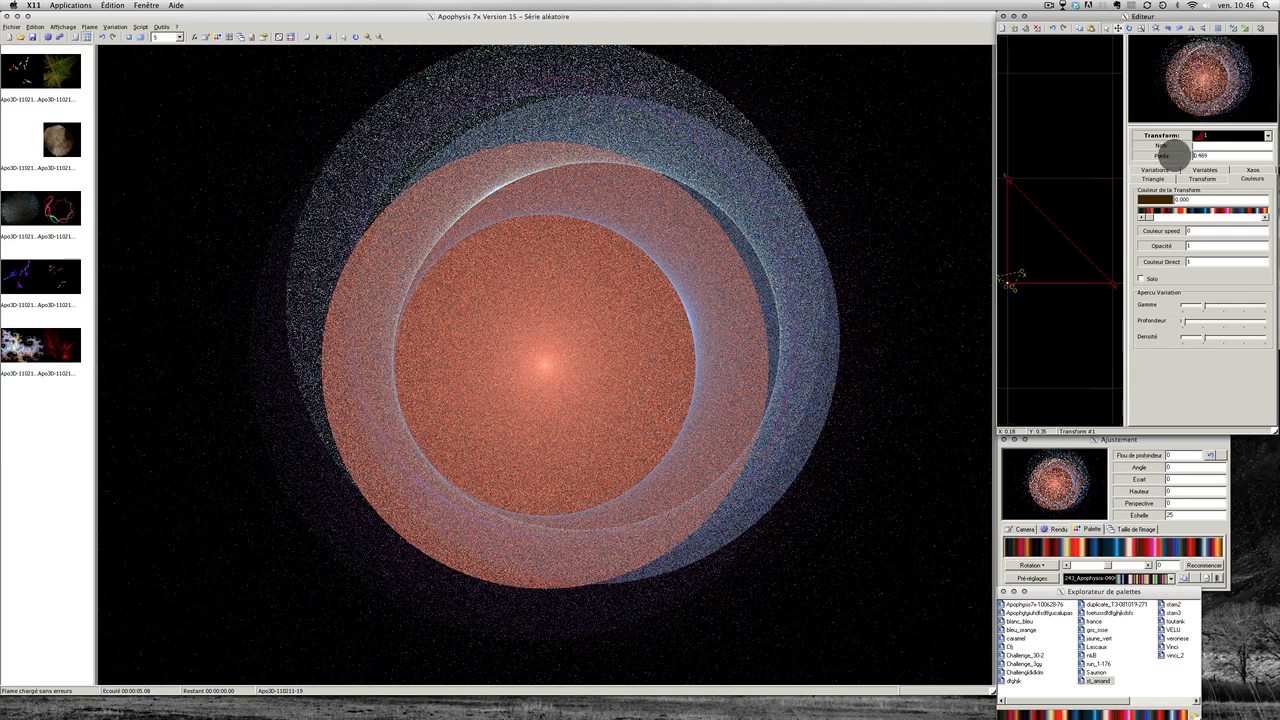
mouse_move(1176, 153)
mouse_down()
mouse_move(1142, 143)
mouse_move(1185, 160)
mouse_move(1174, 150)
mouse_up()
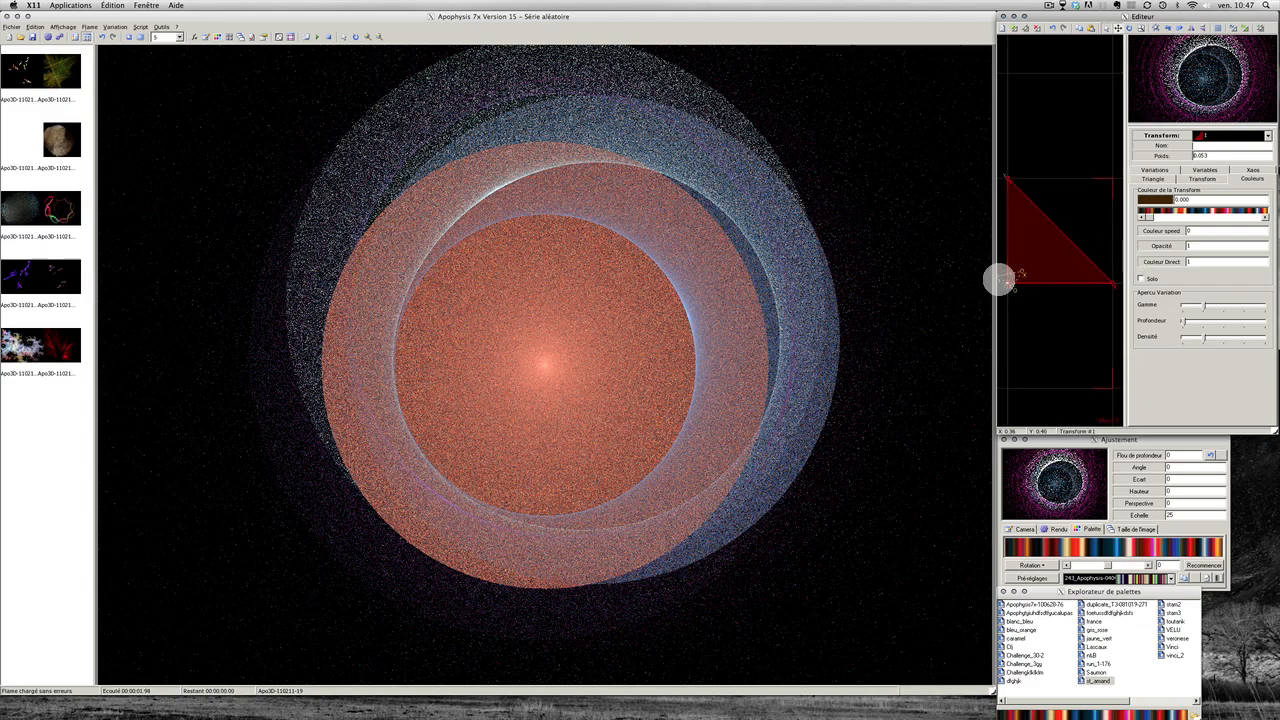
click(1007, 279)
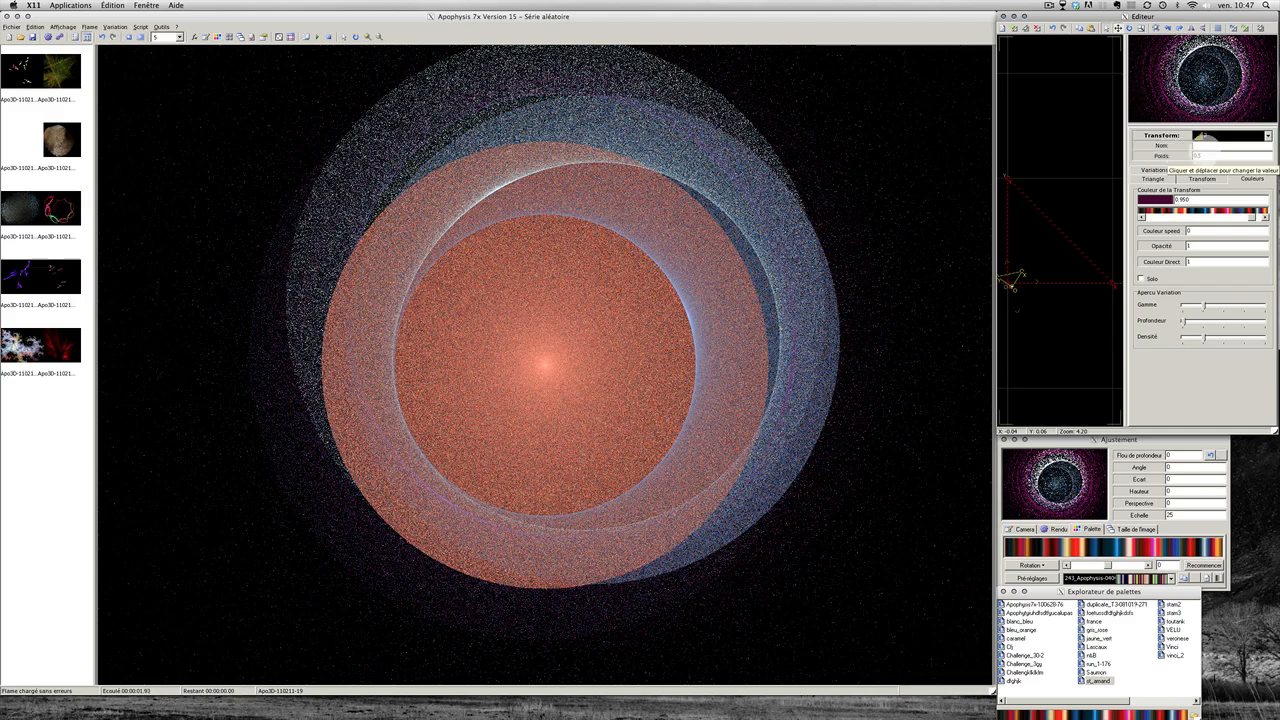
Step: Set the second transform's weight to 5
drag(1204, 153, 1181, 152)
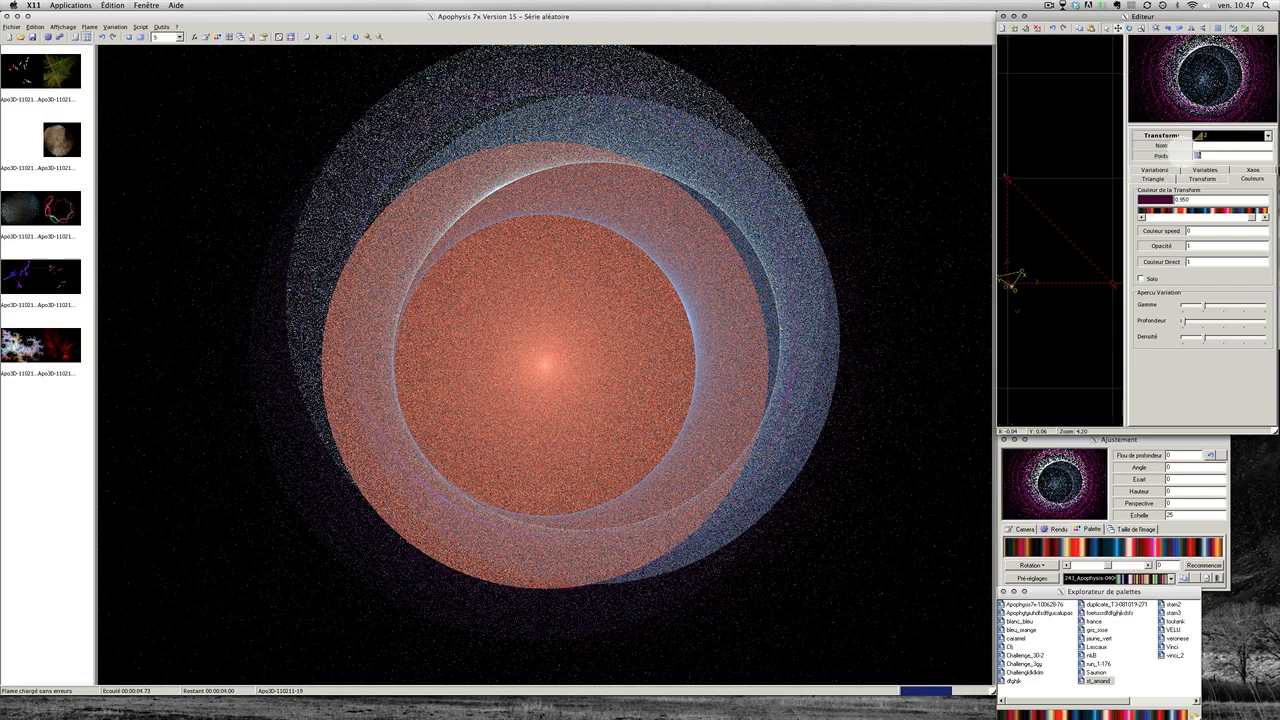
text(5)
key(Return)
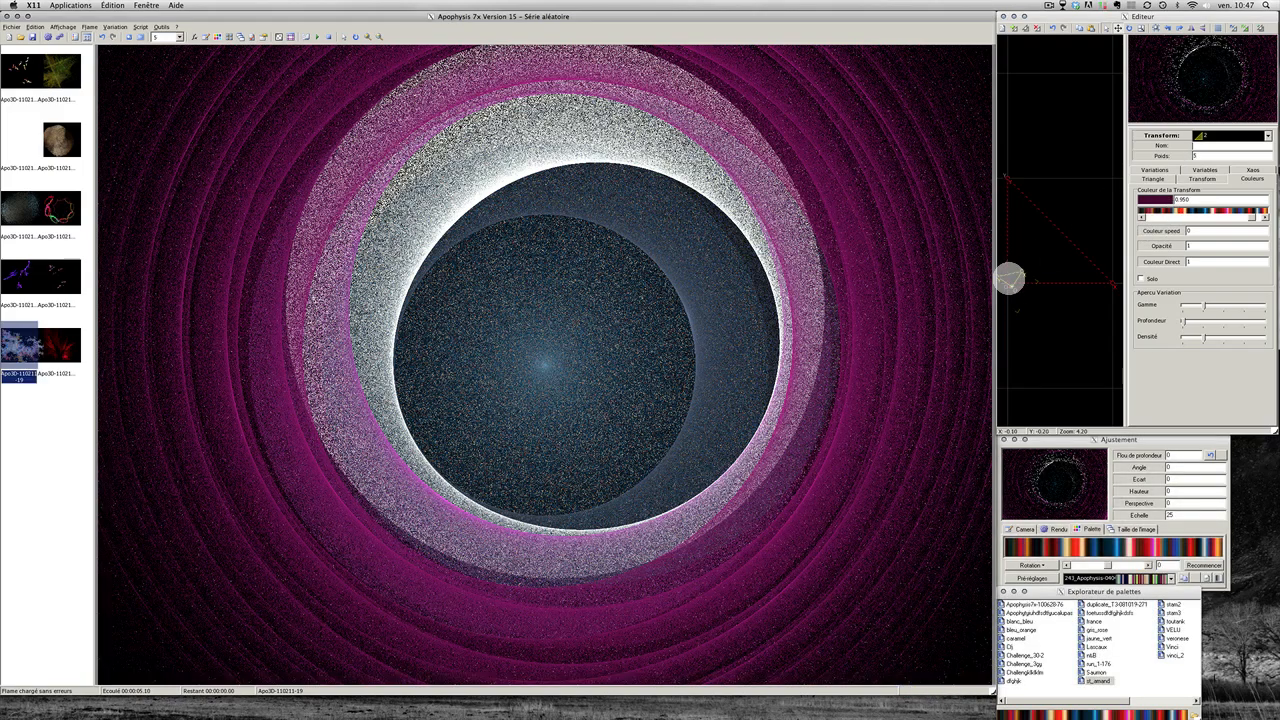
Step: Nudge the second transform's triangle slightly to the left
drag(1005, 278, 1008, 277)
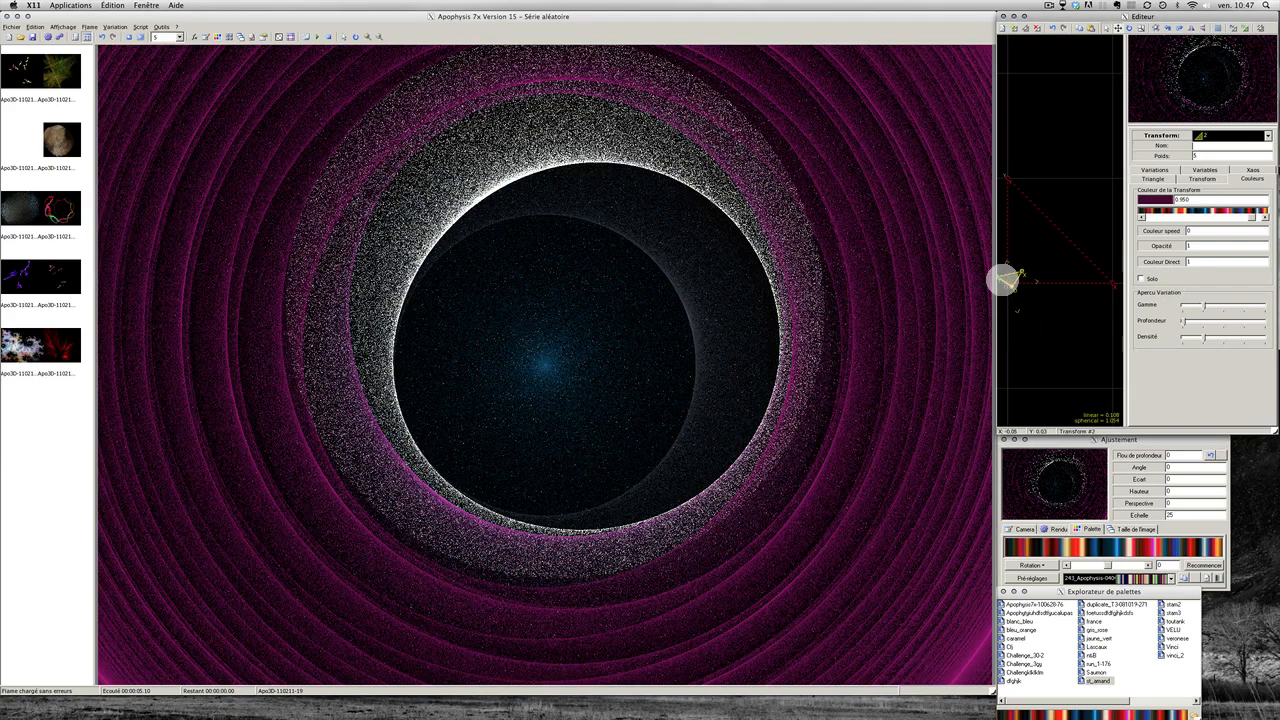
click(1035, 265)
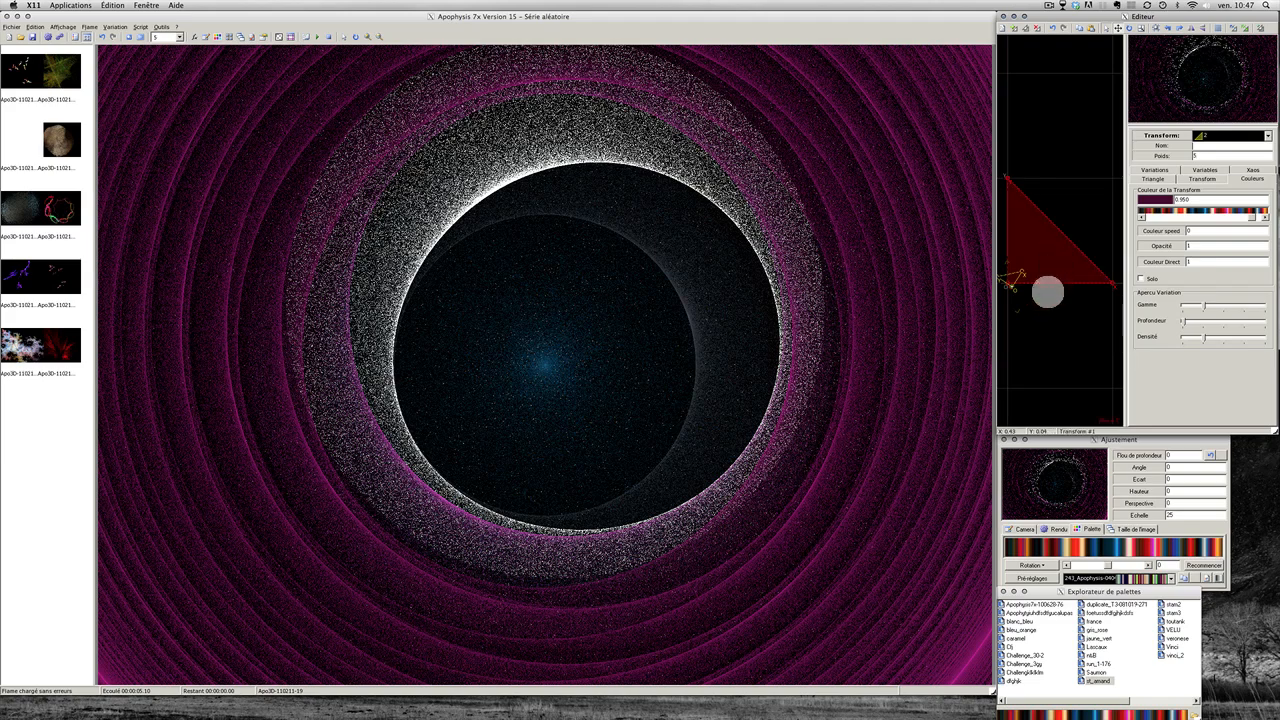
click(1010, 278)
drag(1011, 278, 998, 277)
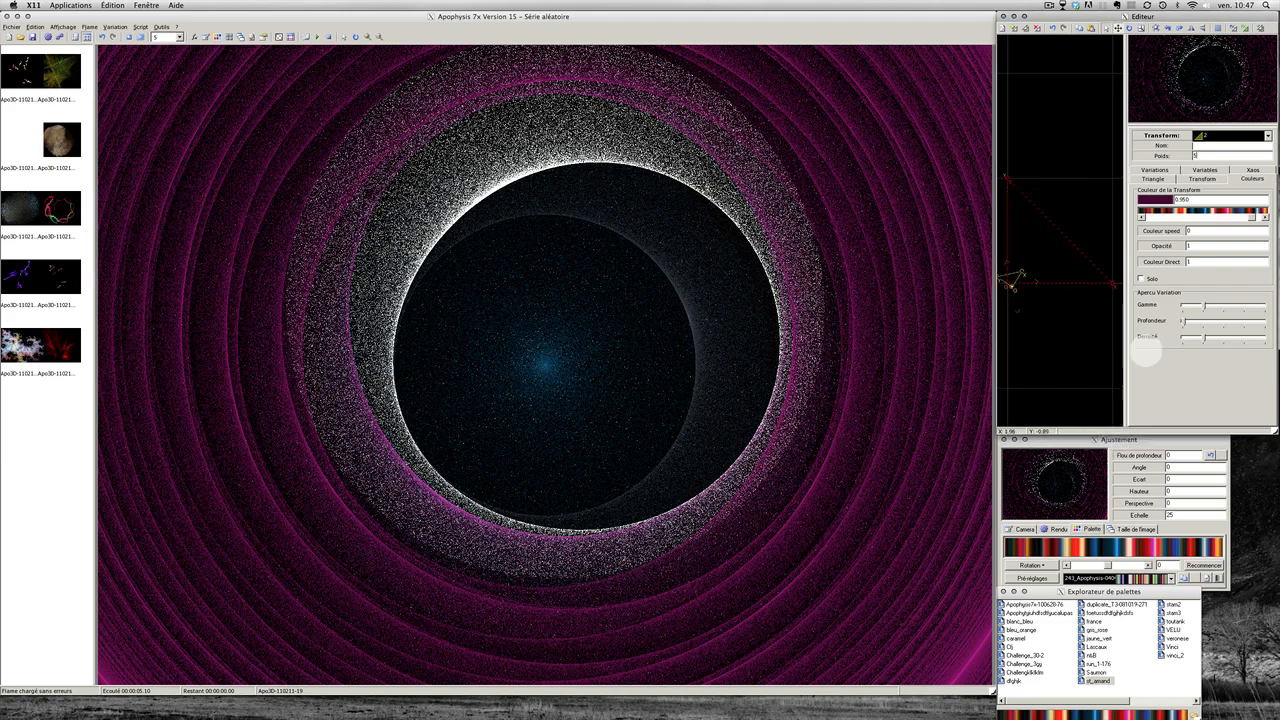
click(1154, 170)
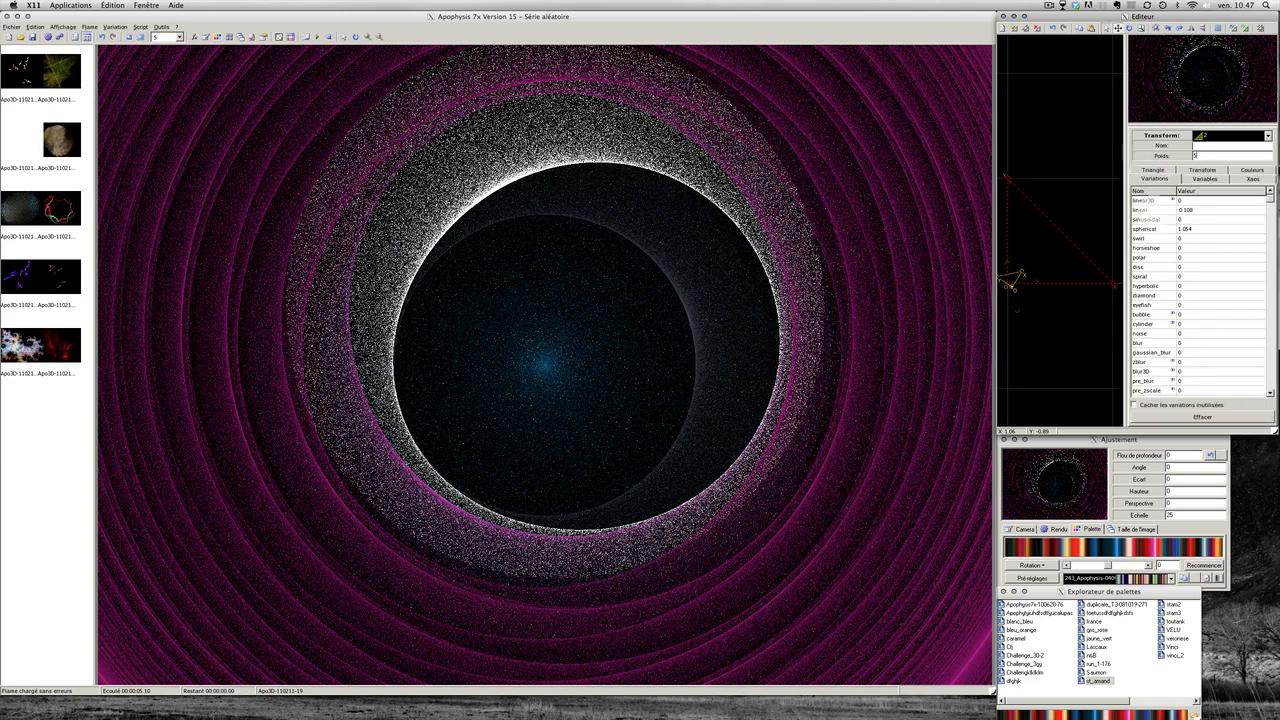
Step: Lower the second transform's linear to 0.075 and raise spherical to 1.208
mouse_move(1155, 211)
mouse_down()
mouse_move(1141, 211)
mouse_move(1157, 211)
mouse_up()
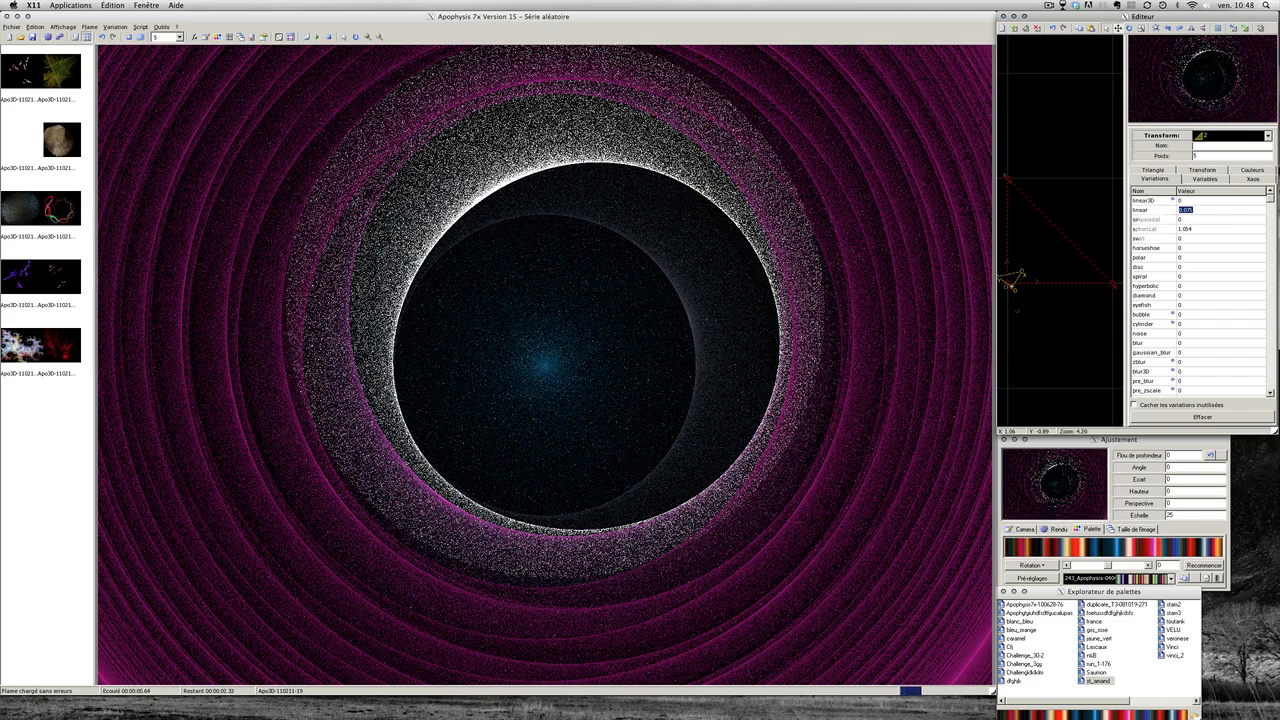
click(1150, 229)
drag(1148, 228, 1138, 230)
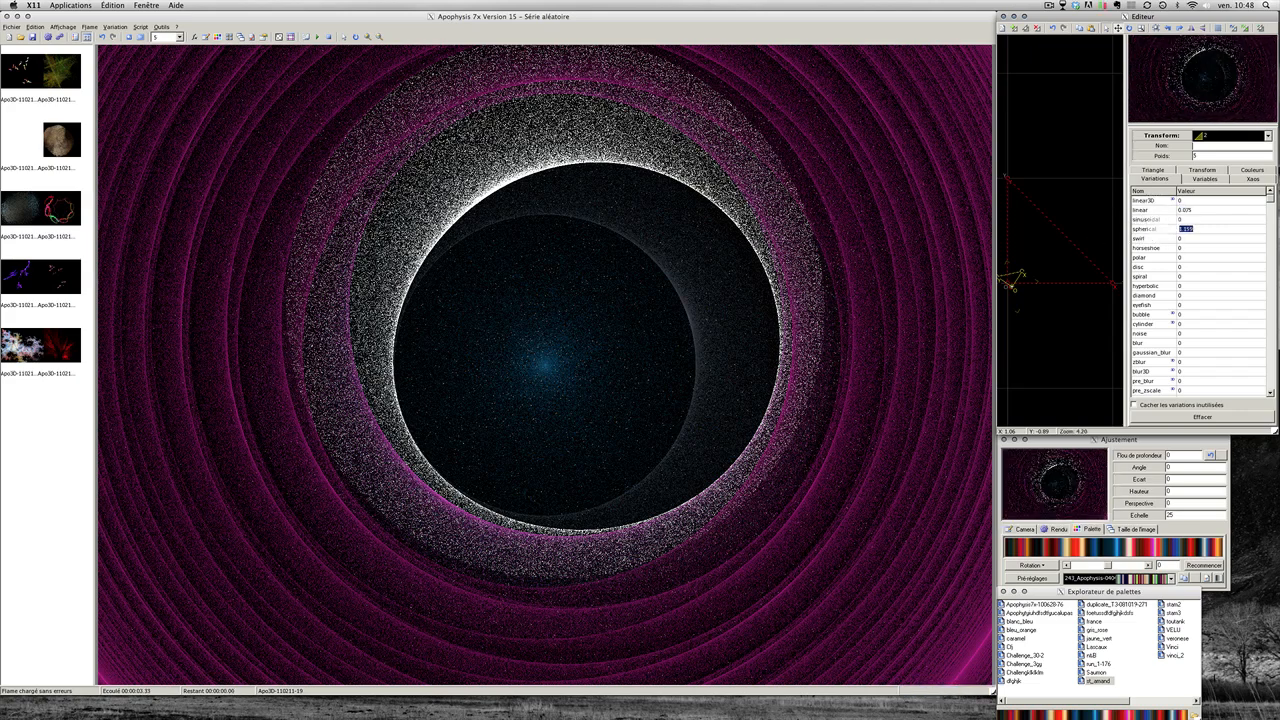
click(1154, 229)
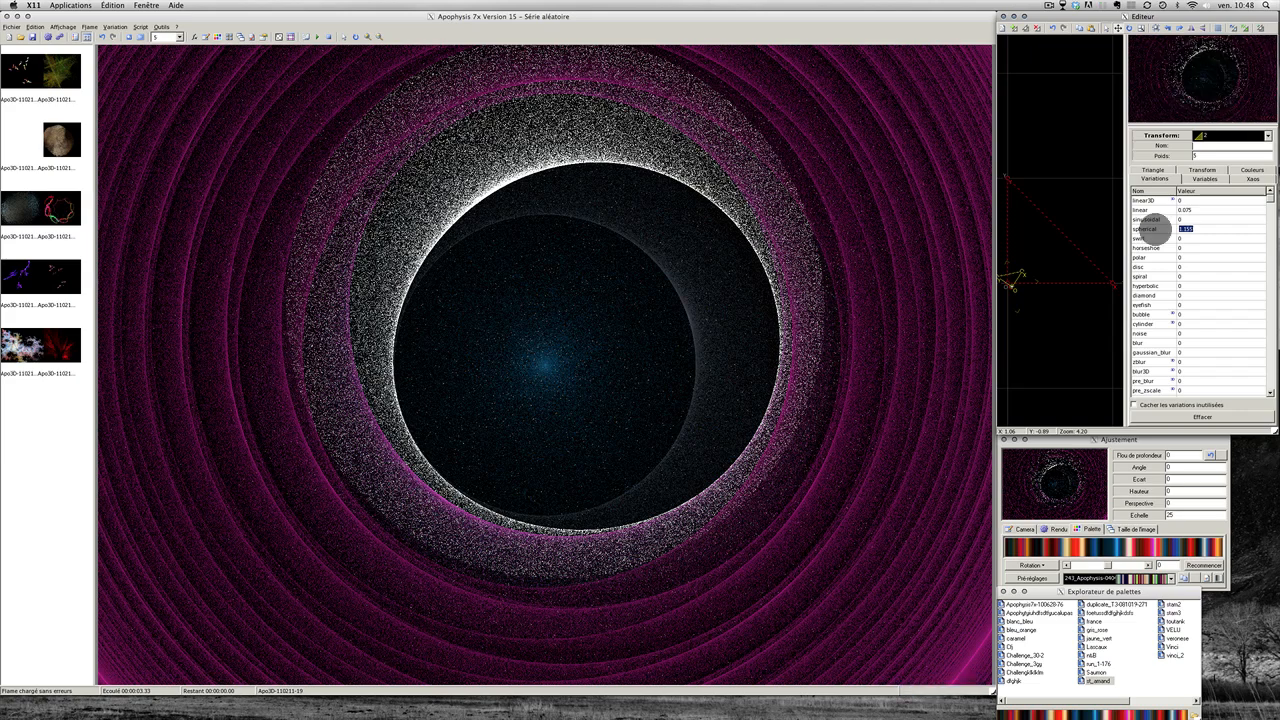
click(1154, 229)
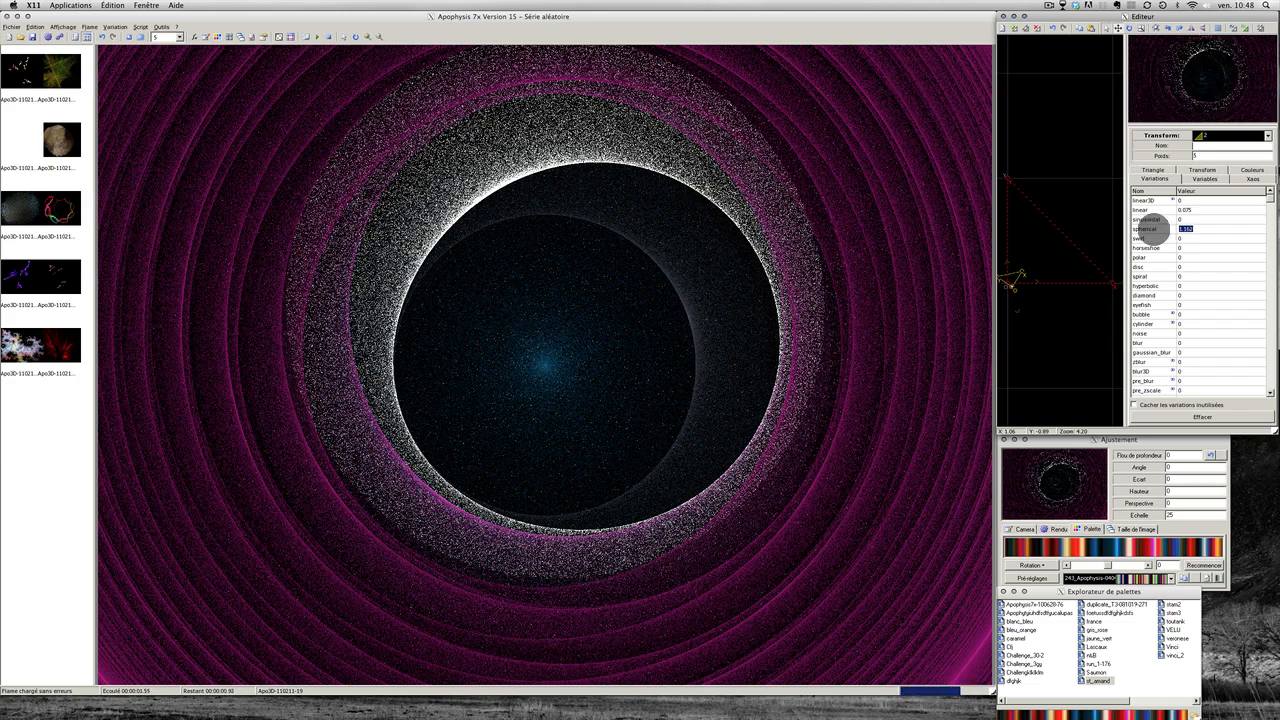
drag(1152, 229, 1152, 229)
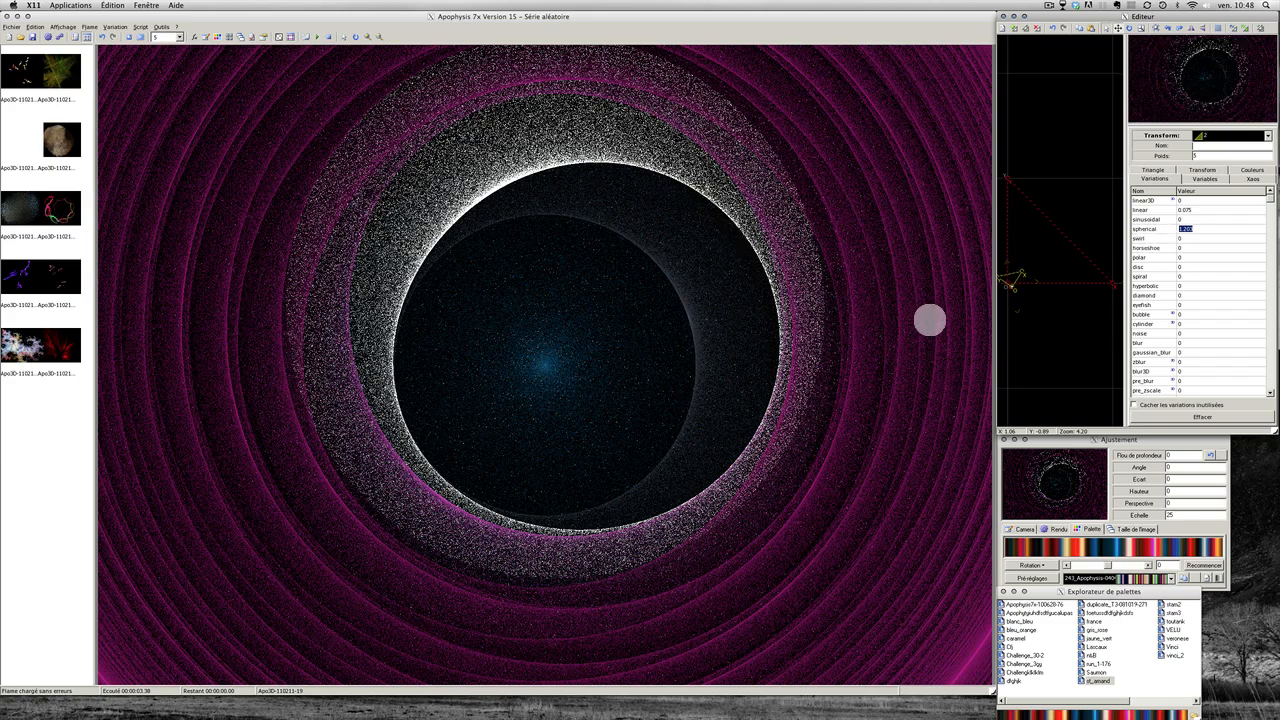
Step: Rotate the second transform's triangle to about -161 degrees
click(930, 320)
click(1014, 280)
mouse_move(1012, 279)
mouse_down()
mouse_move(1020, 261)
mouse_move(998, 273)
mouse_move(1014, 286)
mouse_up()
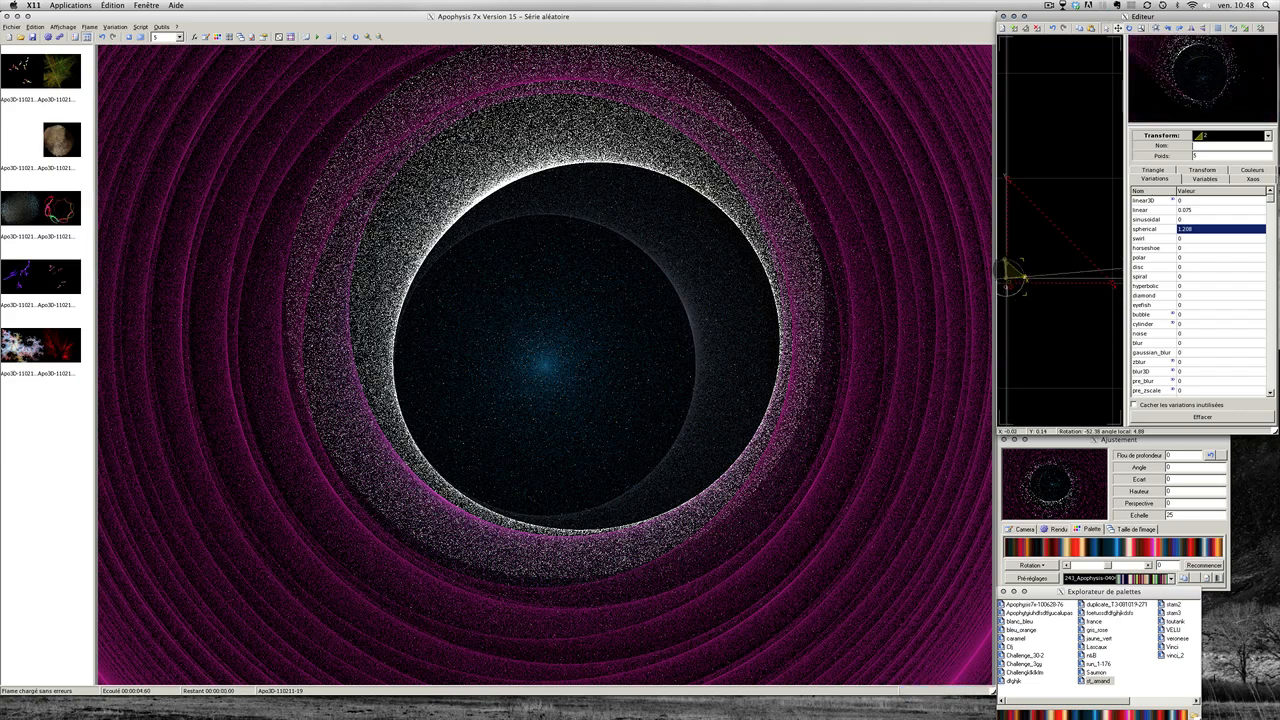
drag(1014, 284, 1018, 290)
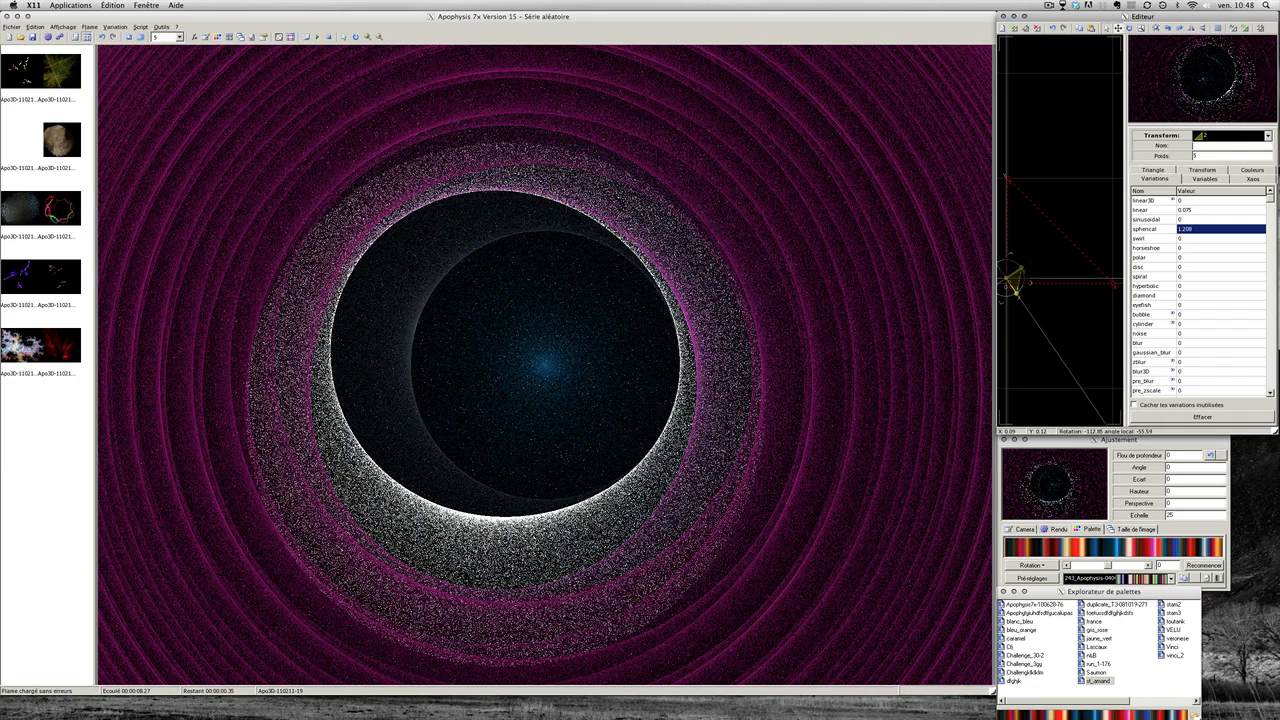
drag(1015, 288, 1019, 277)
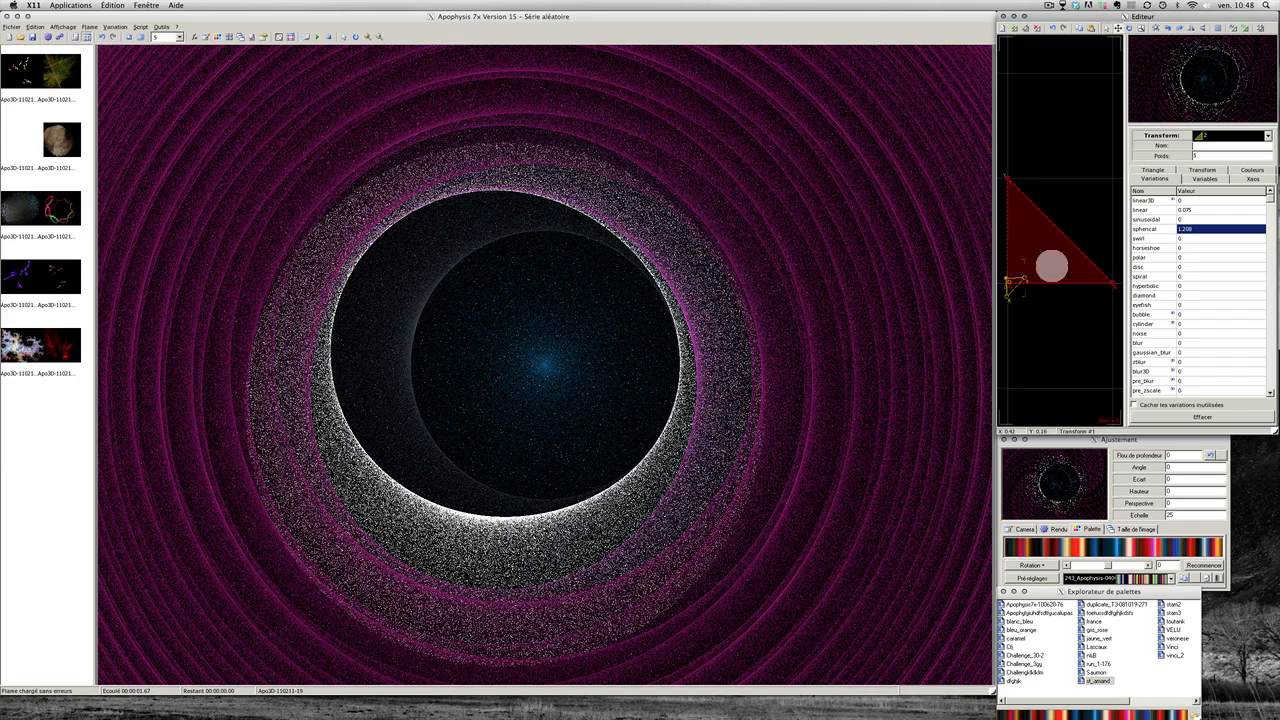
click(1051, 265)
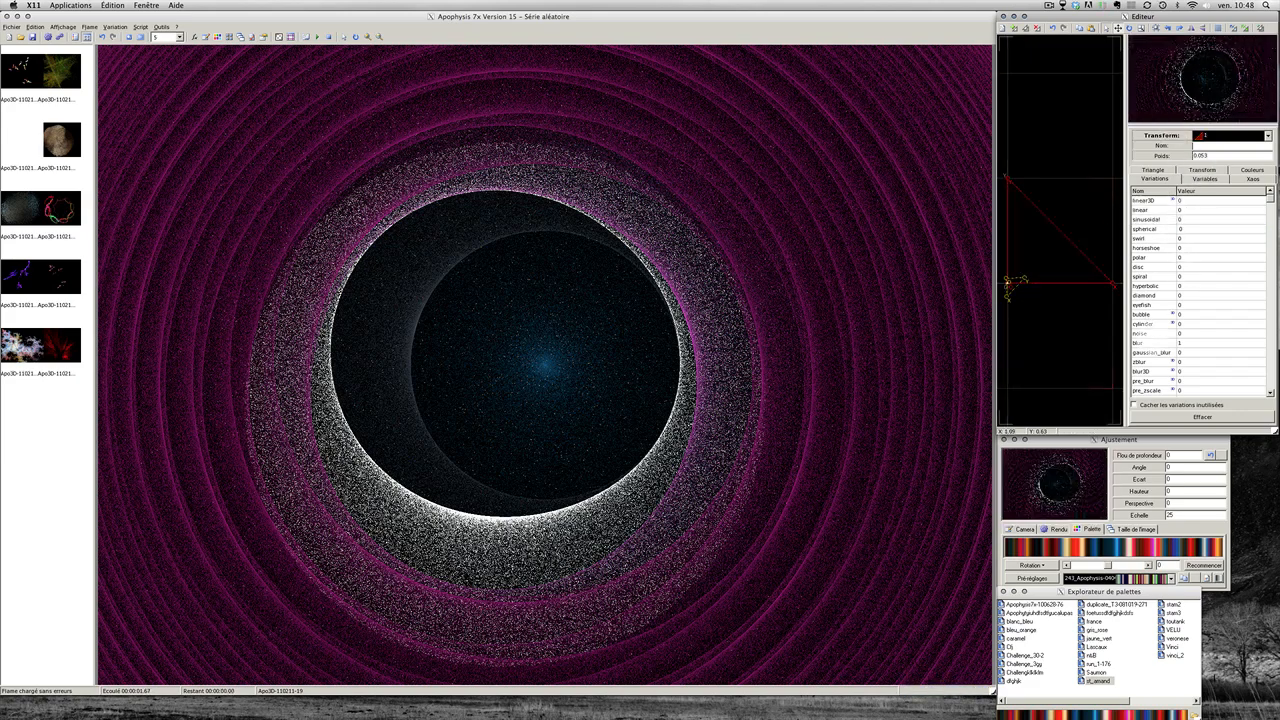
Step: Reduce the flame's scale (Echelle) from 25 to about 17.5
click(1138, 514)
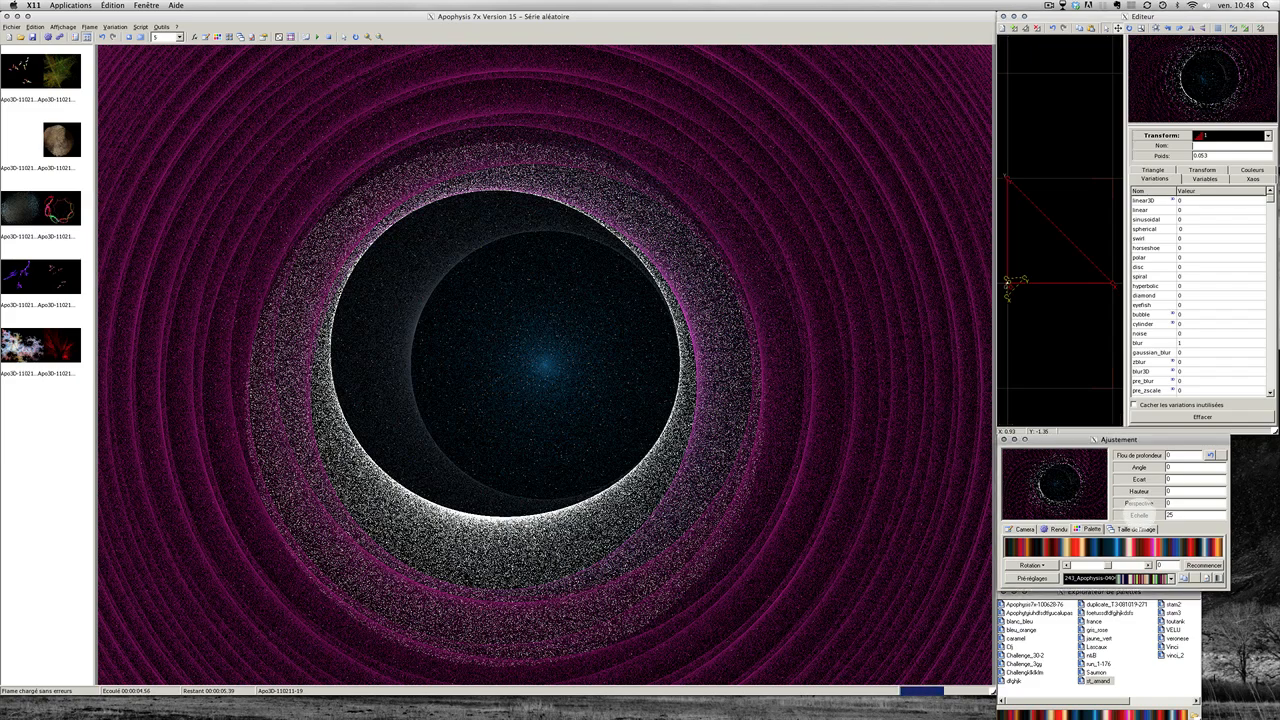
drag(1139, 514, 1139, 514)
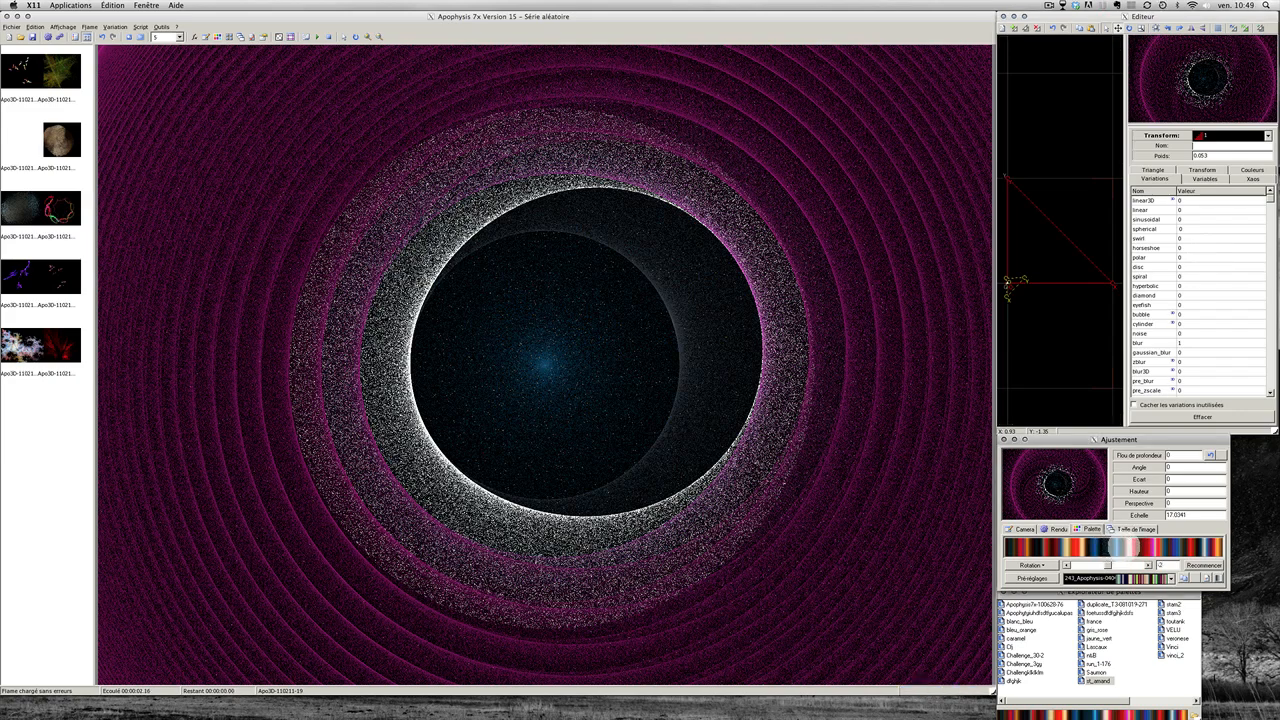
drag(1124, 547, 1123, 546)
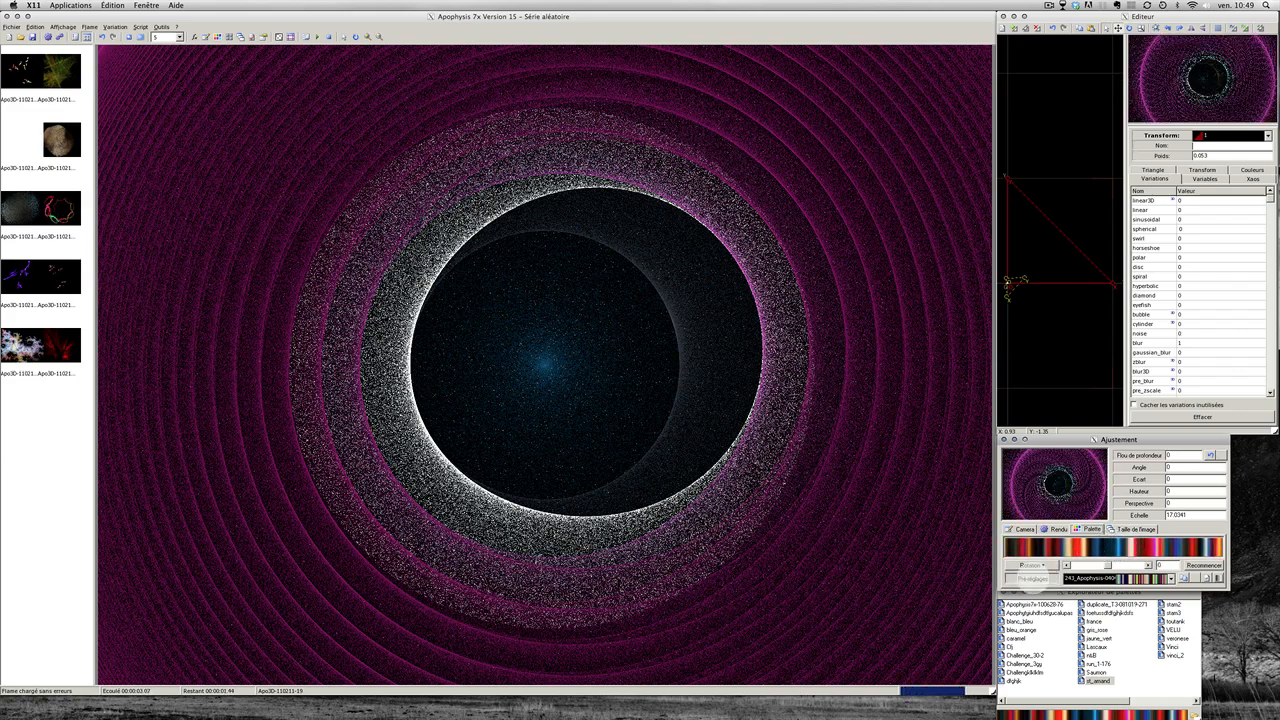
Step: Try several random palettes, then apply VELU and rotate the gradient by -16
click(1032, 580)
click(1032, 580)
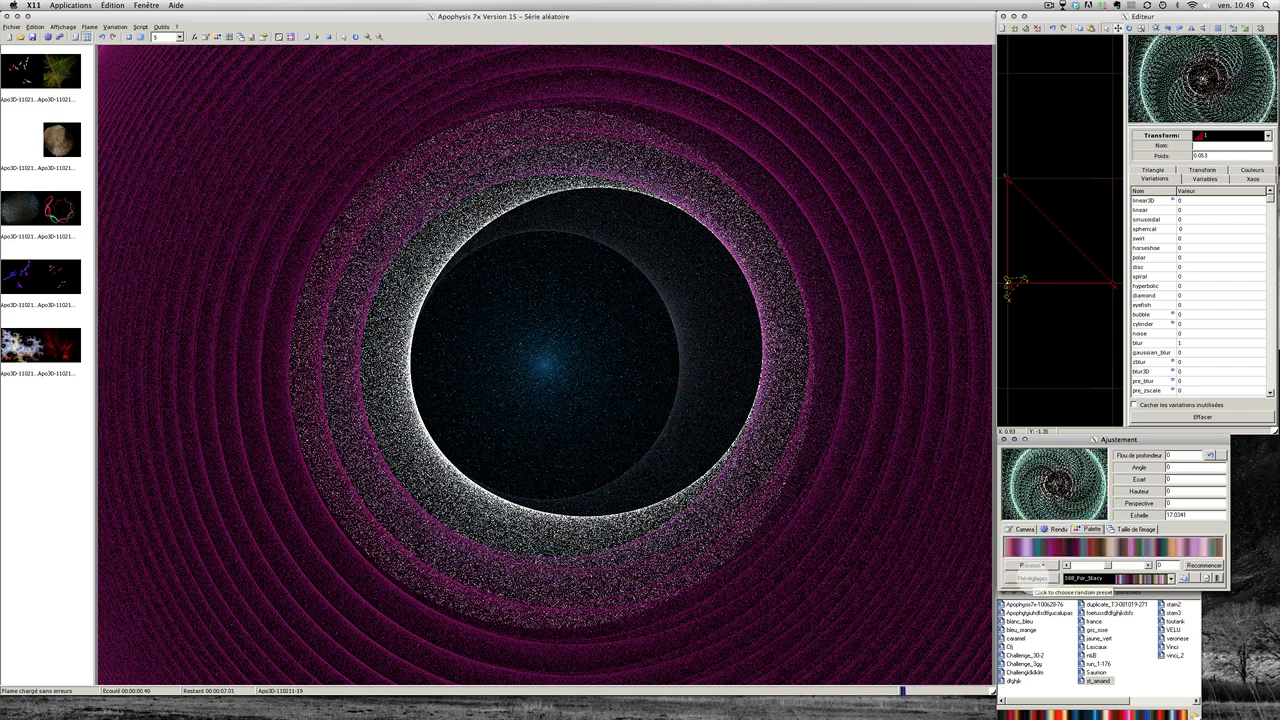
click(1032, 579)
click(1032, 580)
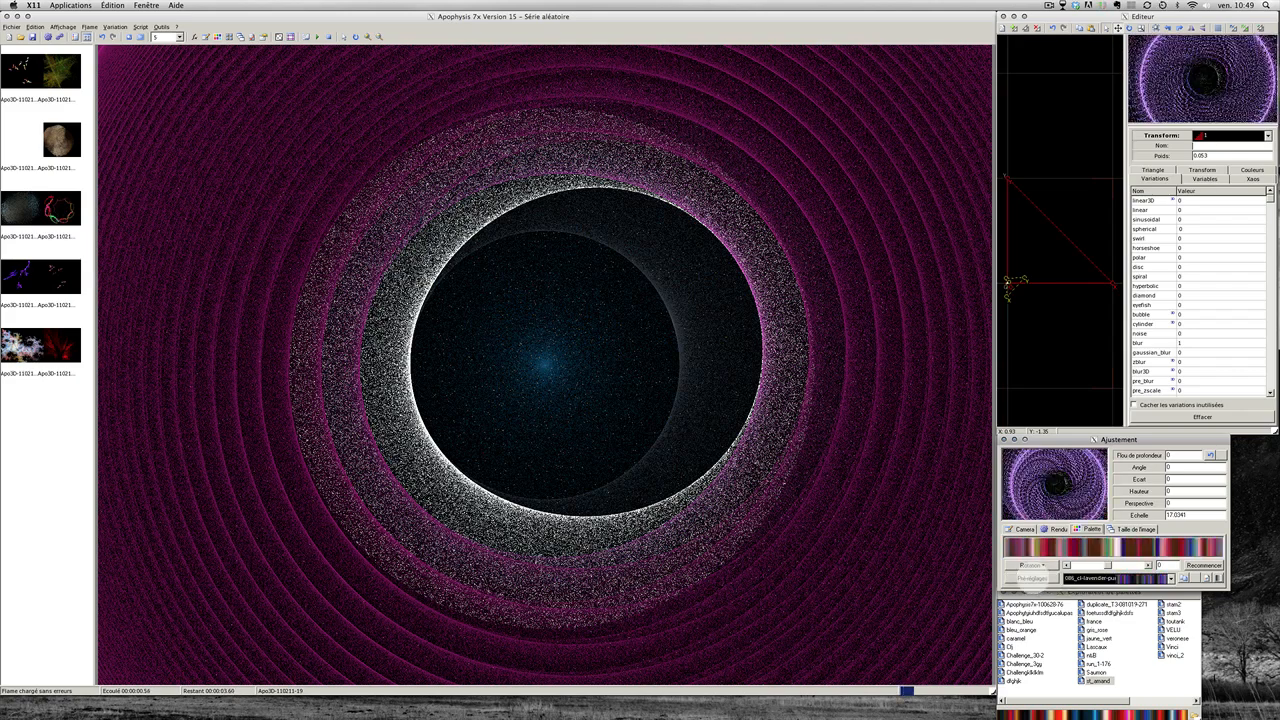
click(1032, 580)
click(1032, 580)
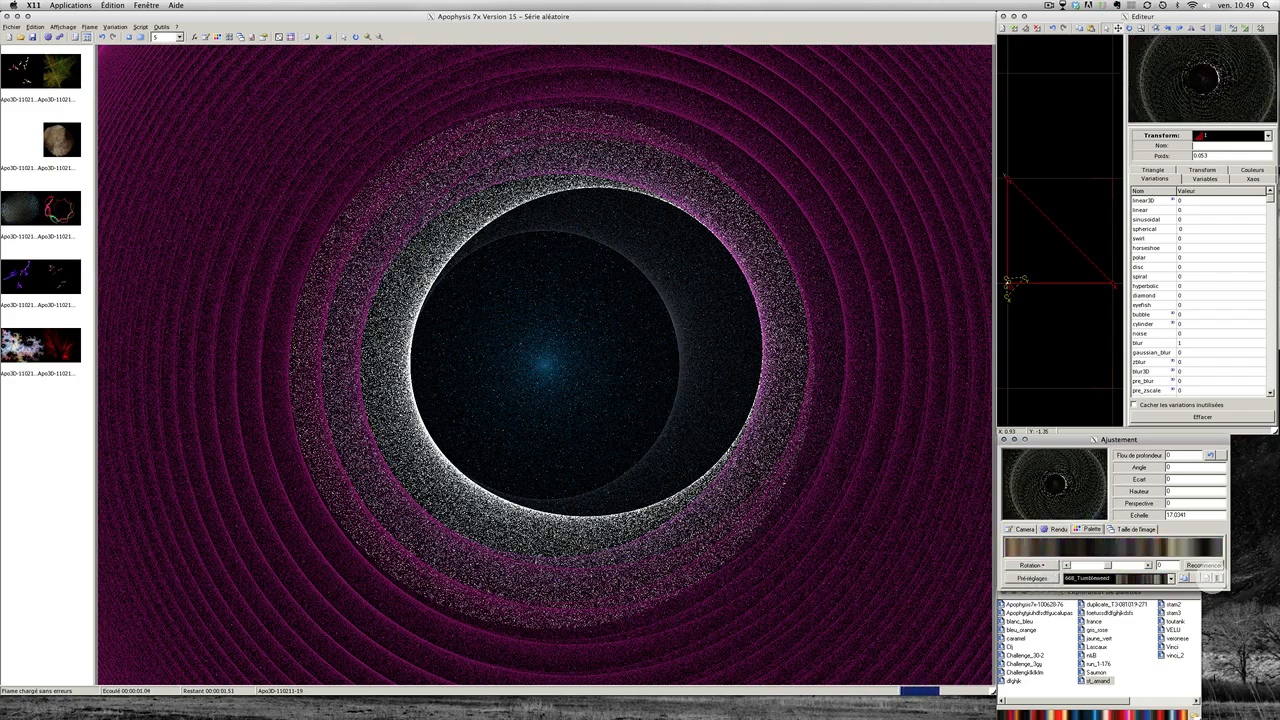
click(1172, 630)
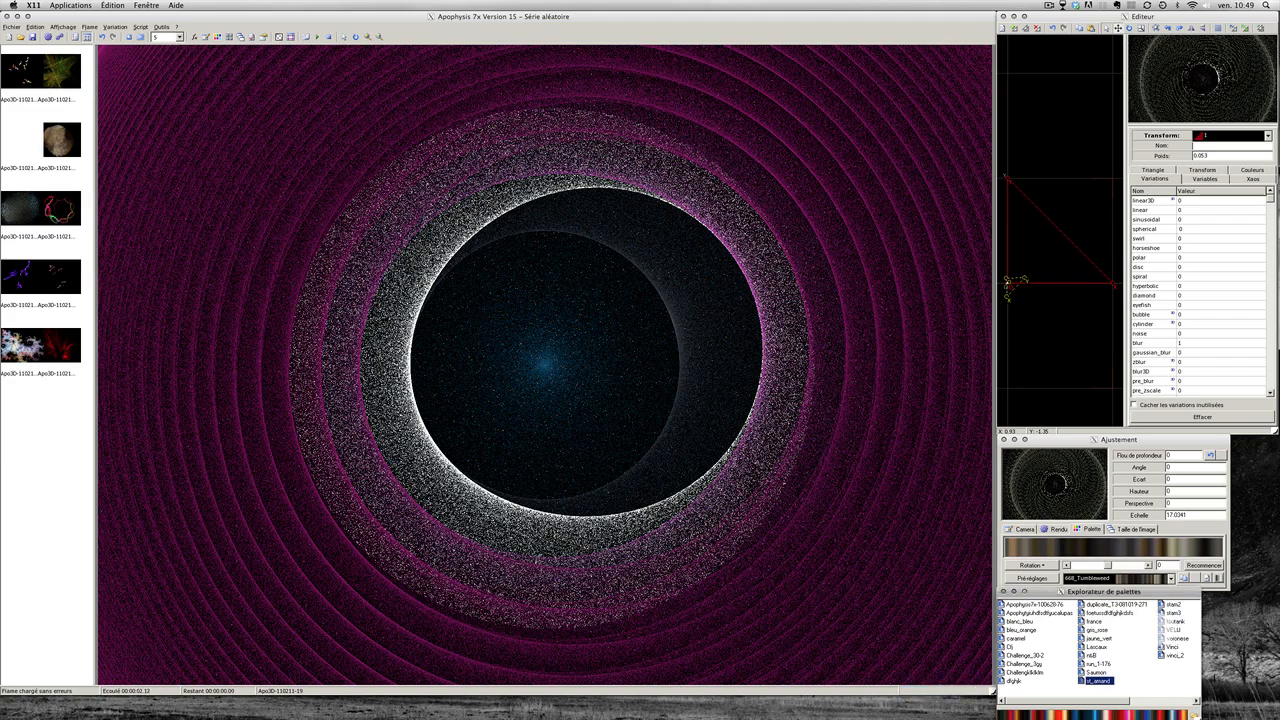
click(1174, 630)
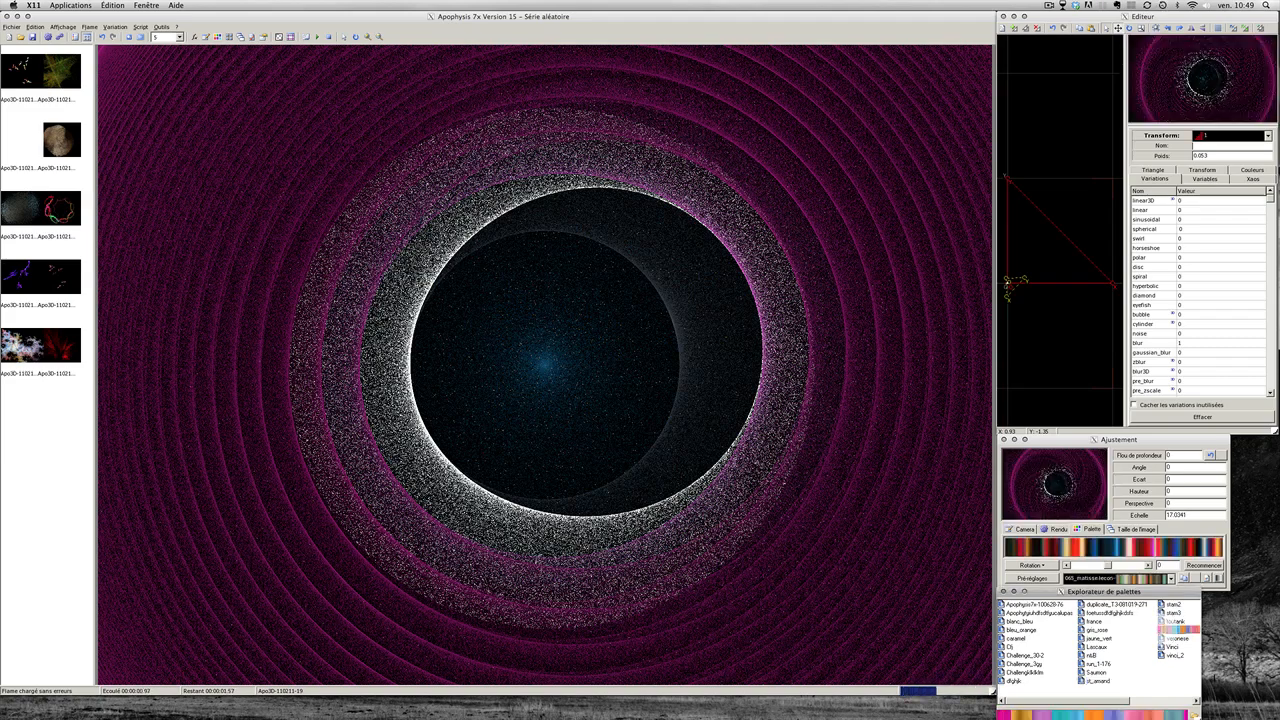
double_click(1173, 630)
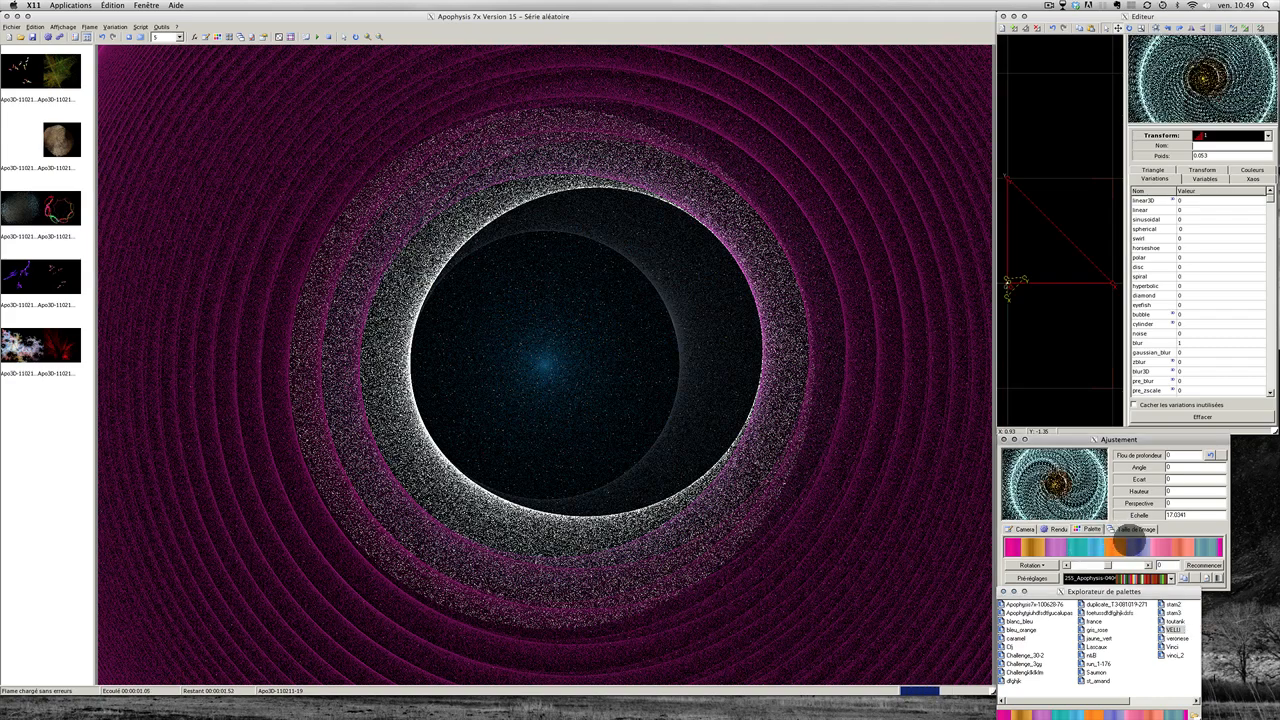
mouse_move(1127, 543)
mouse_down()
mouse_move(1106, 545)
mouse_move(1148, 547)
mouse_move(1132, 547)
mouse_up()
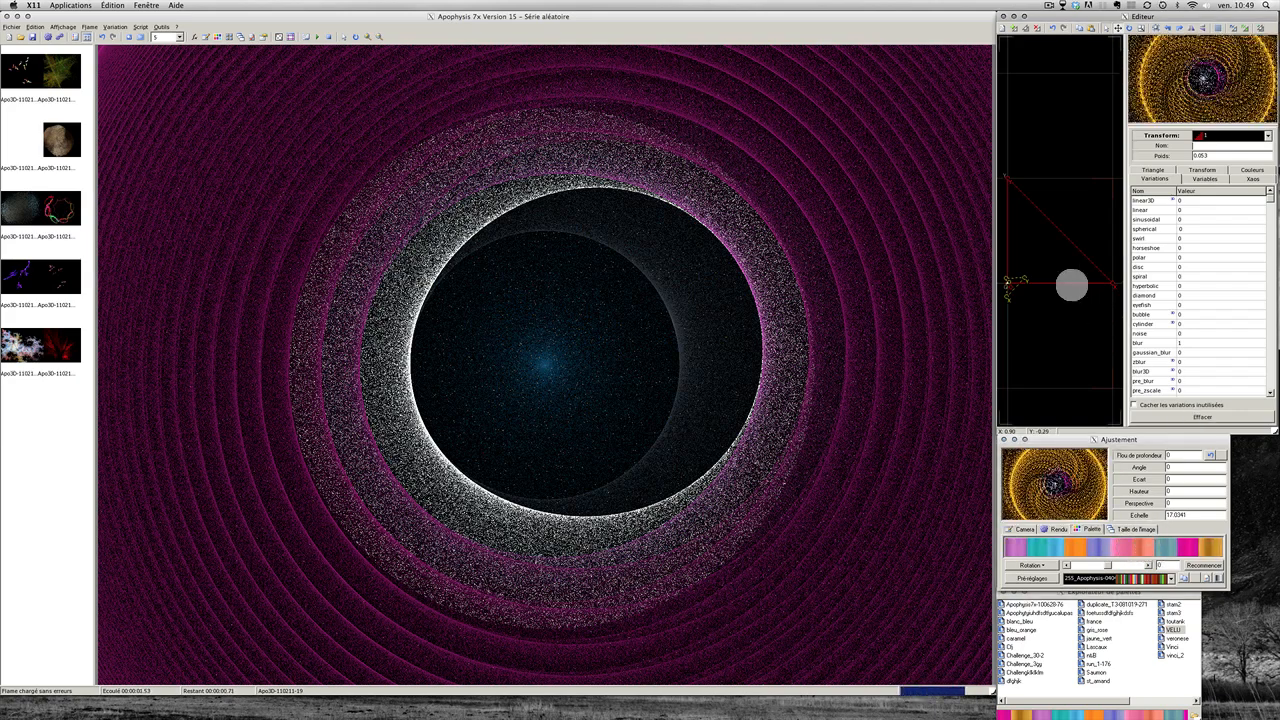
Step: Lower transform 1's blur to 0.43 and check the refreshed main render
click(1057, 268)
click(1180, 342)
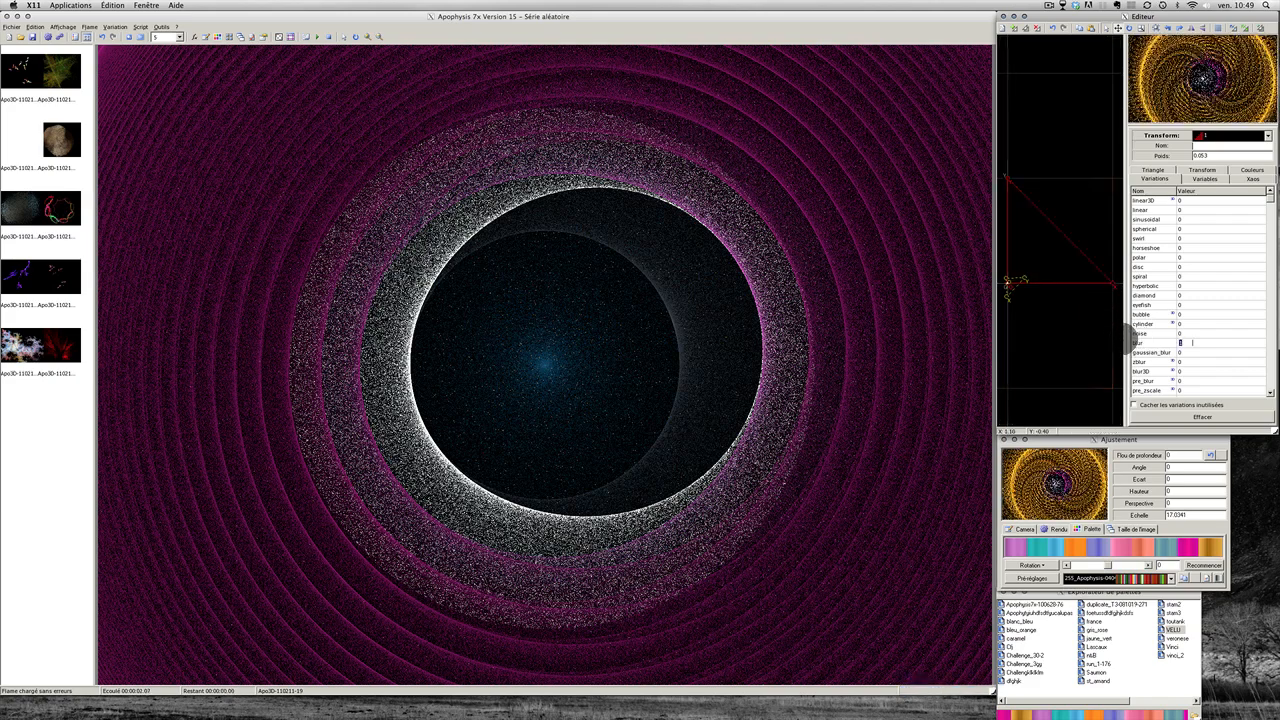
mouse_move(1139, 342)
mouse_down()
mouse_move(1126, 342)
mouse_move(1143, 341)
mouse_up()
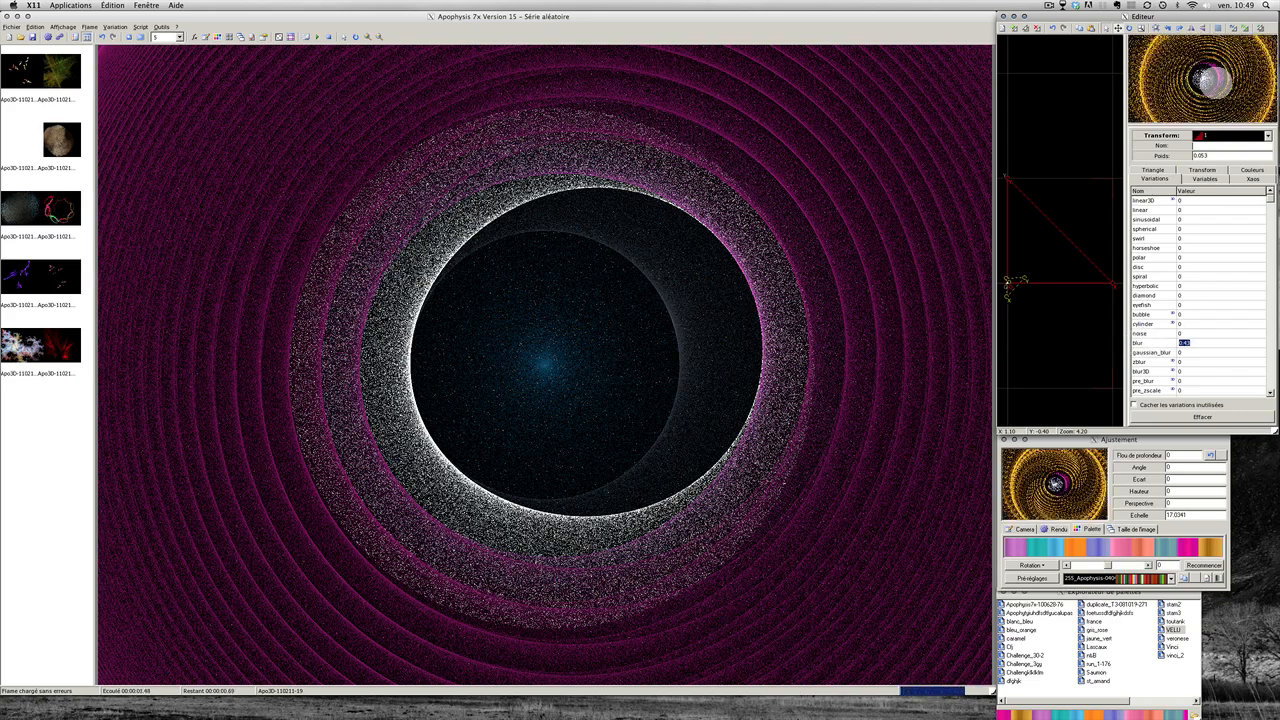
click(671, 348)
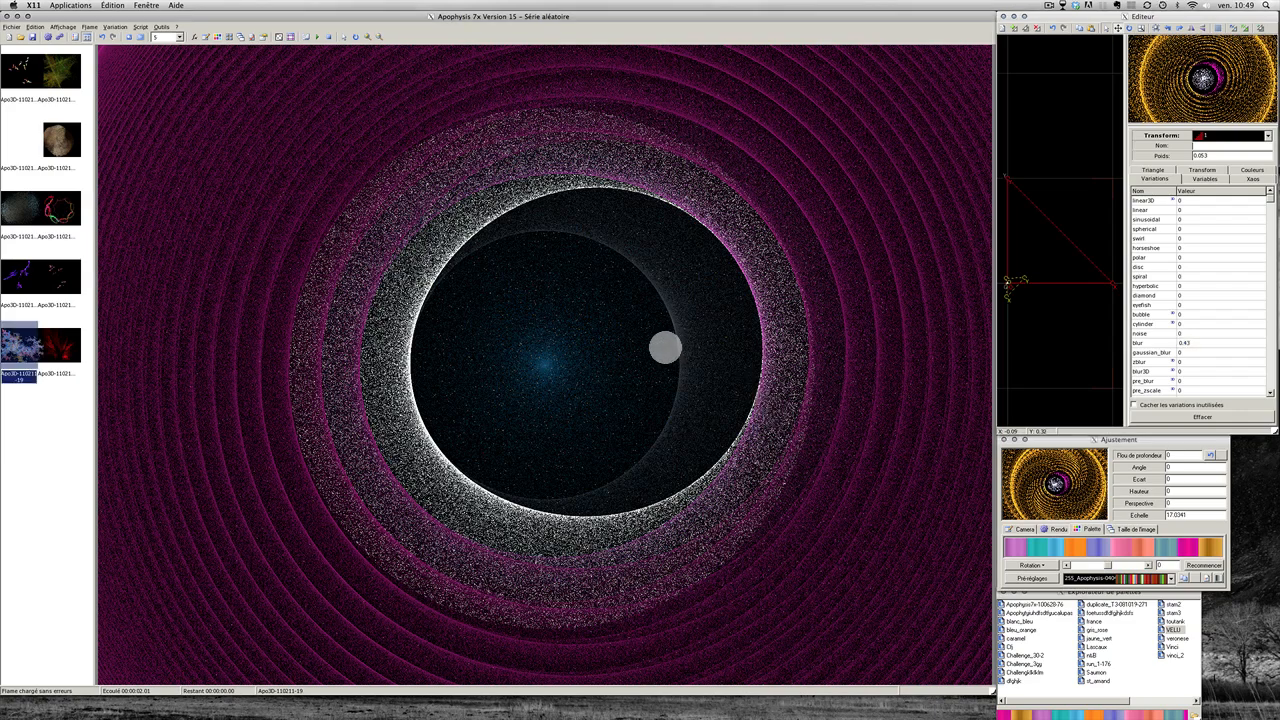
click(1127, 342)
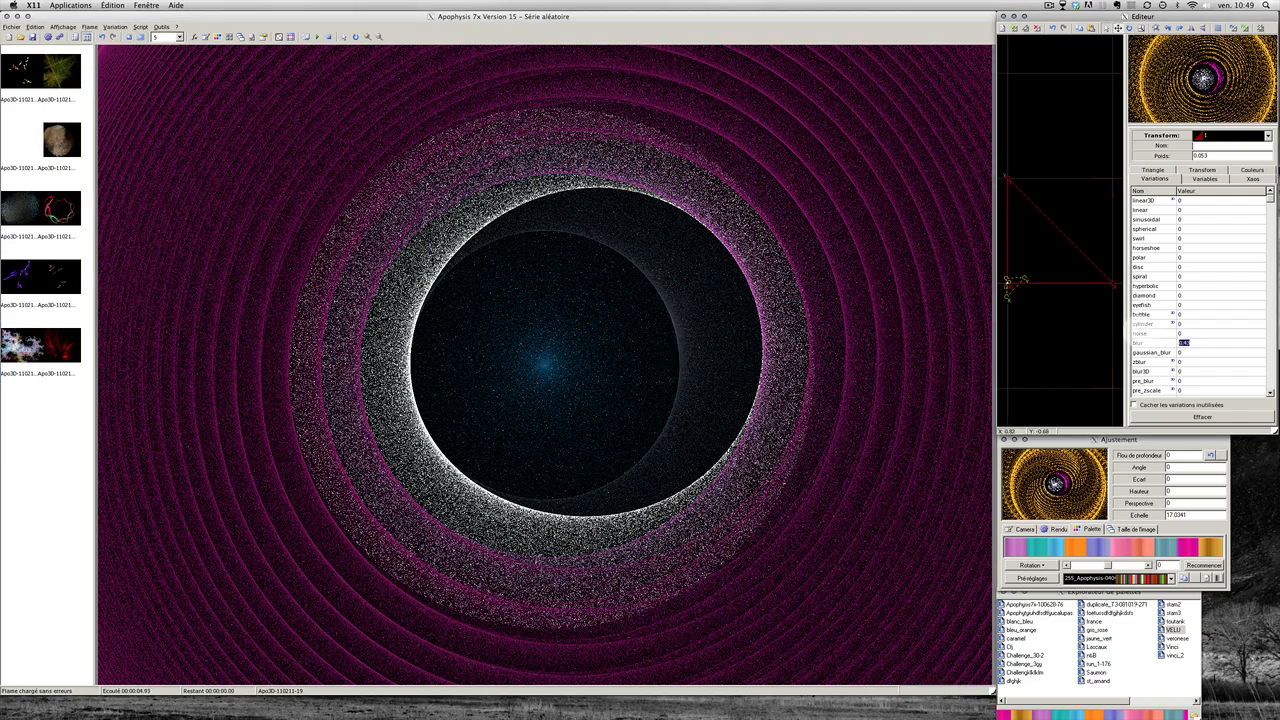
click(1133, 334)
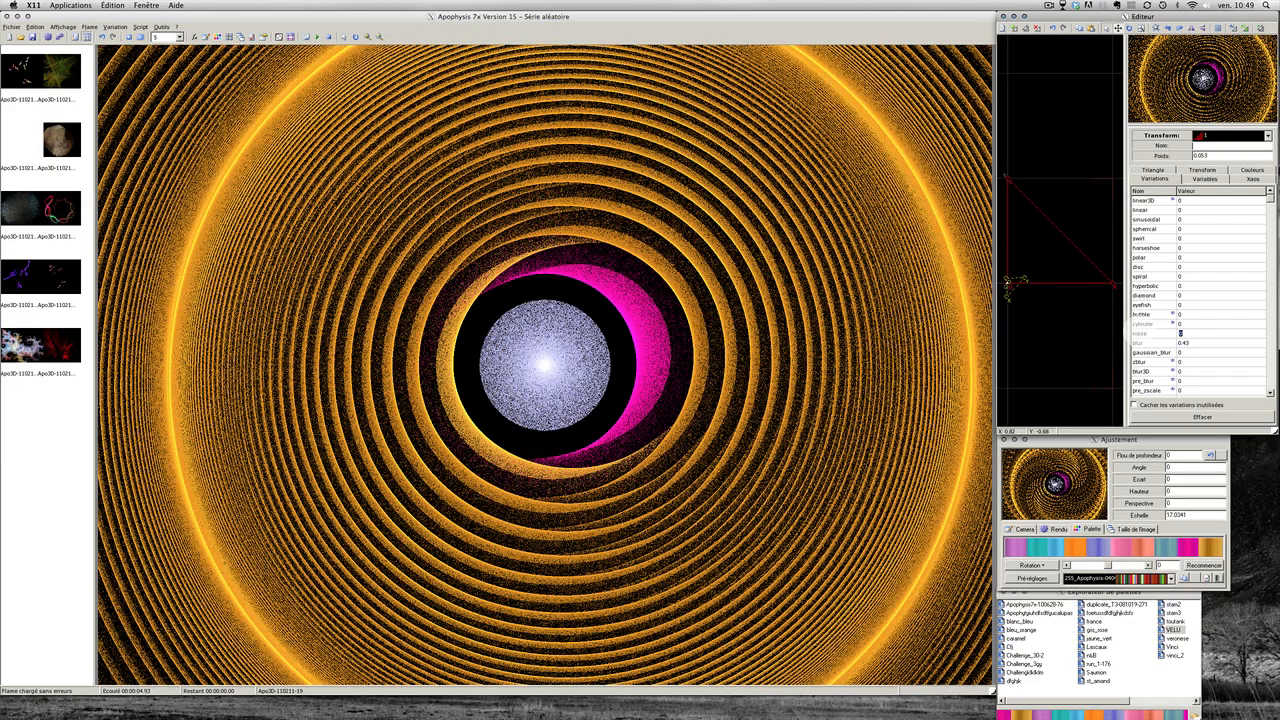
Step: Raise noise to about 0.05, then select the blur and cylinder variation values
click(726, 337)
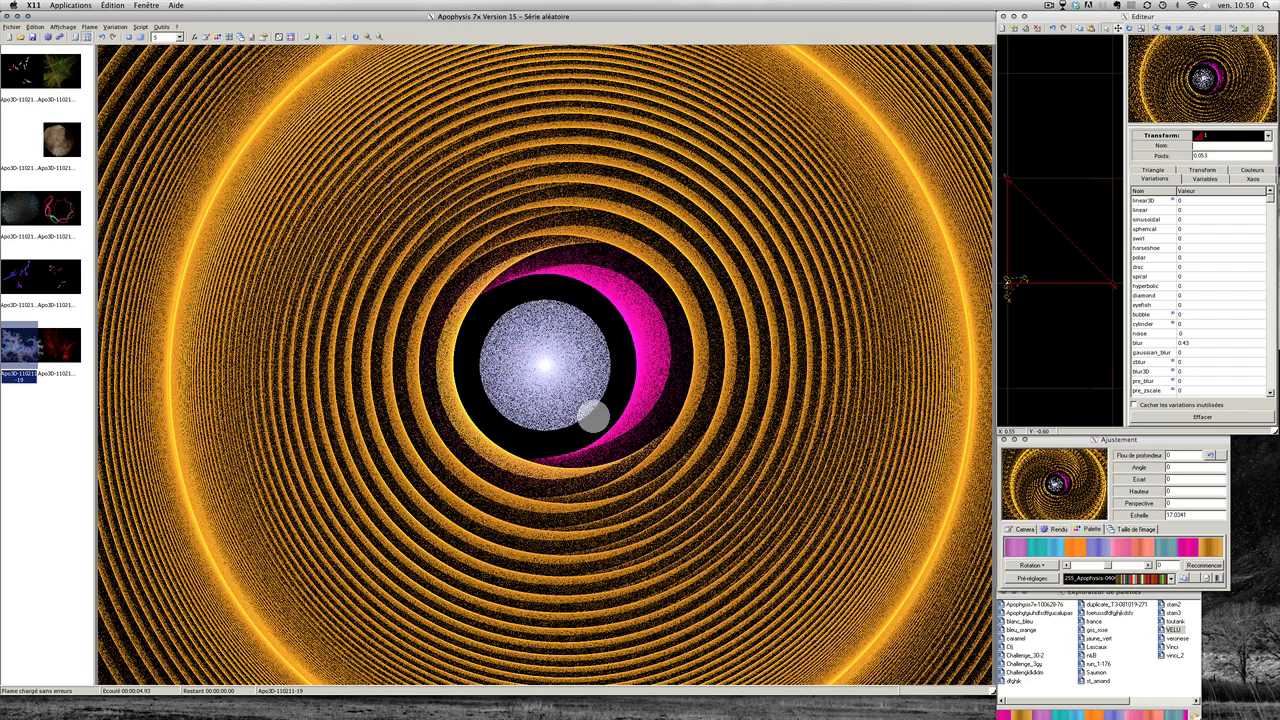
mouse_move(1125, 333)
mouse_down()
mouse_move(1141, 332)
mouse_move(1127, 333)
mouse_up()
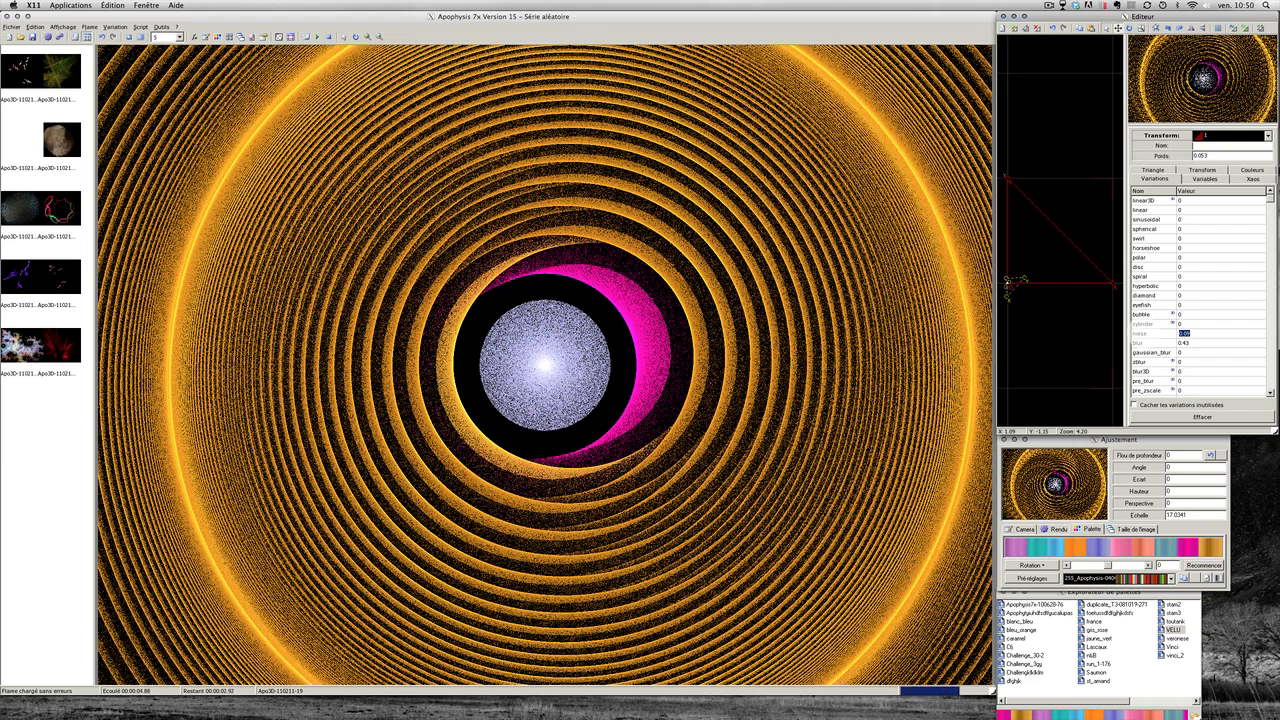
click(609, 431)
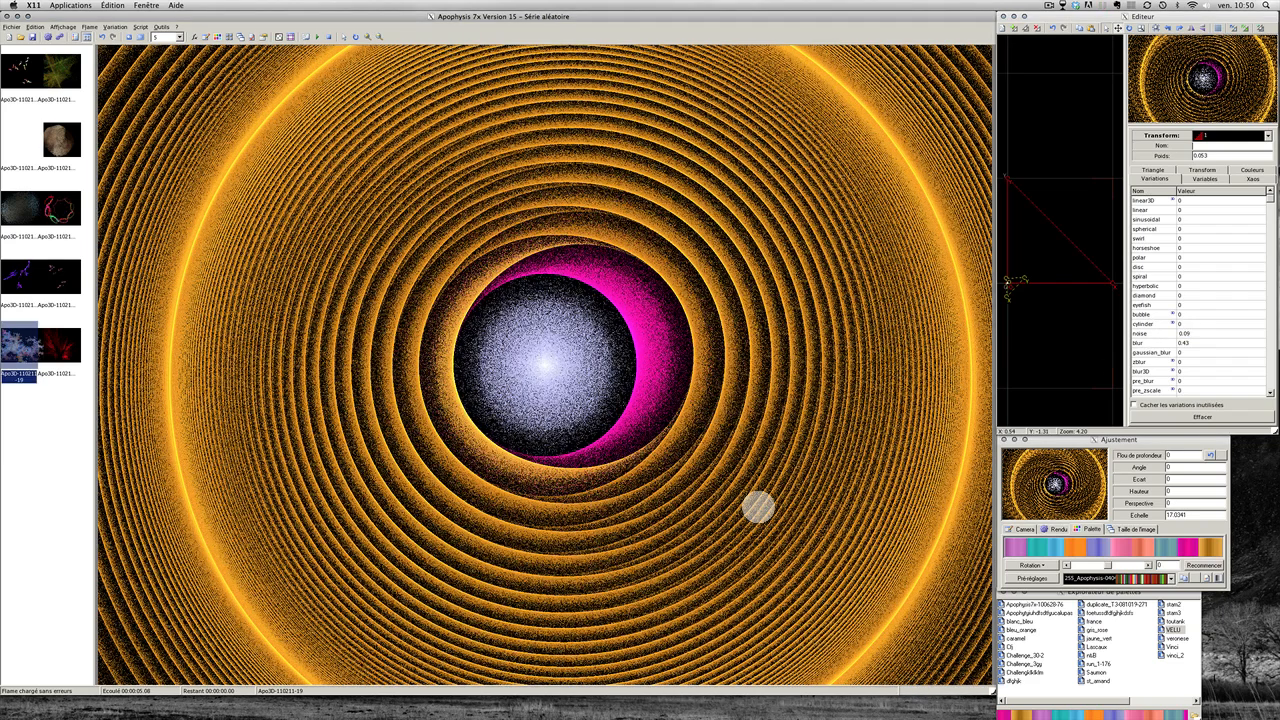
click(1086, 343)
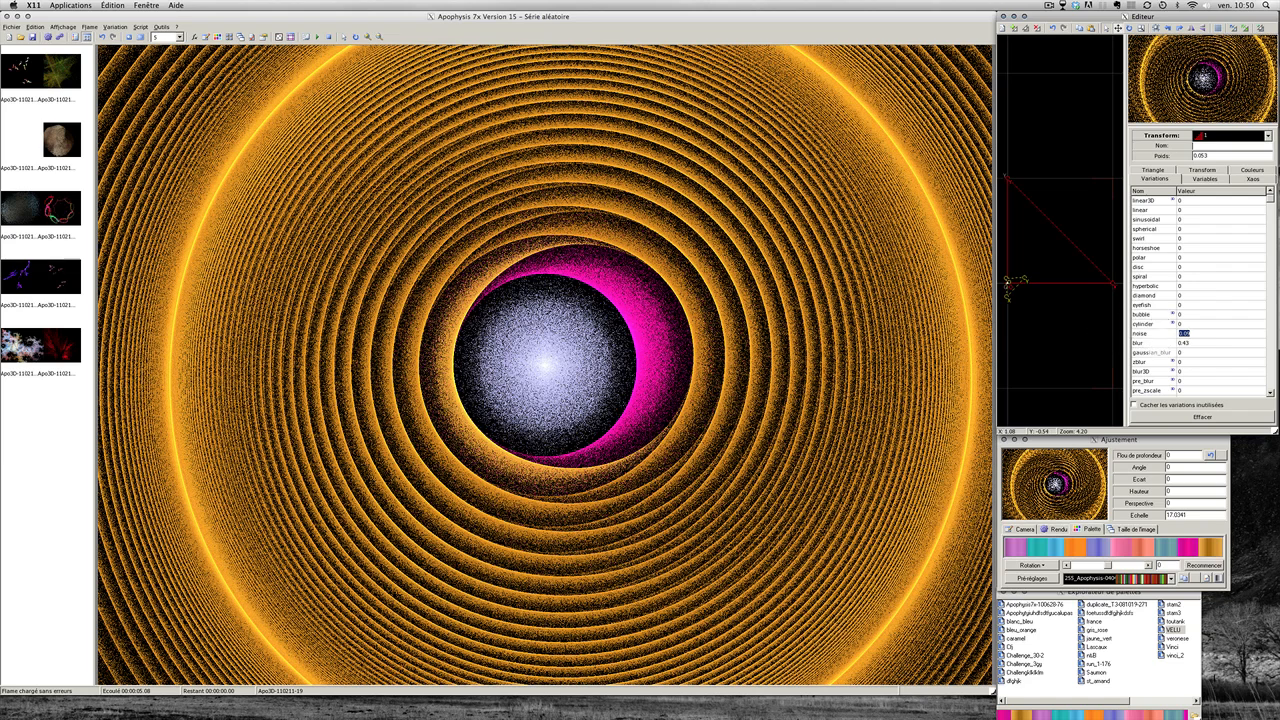
click(1155, 343)
click(1146, 323)
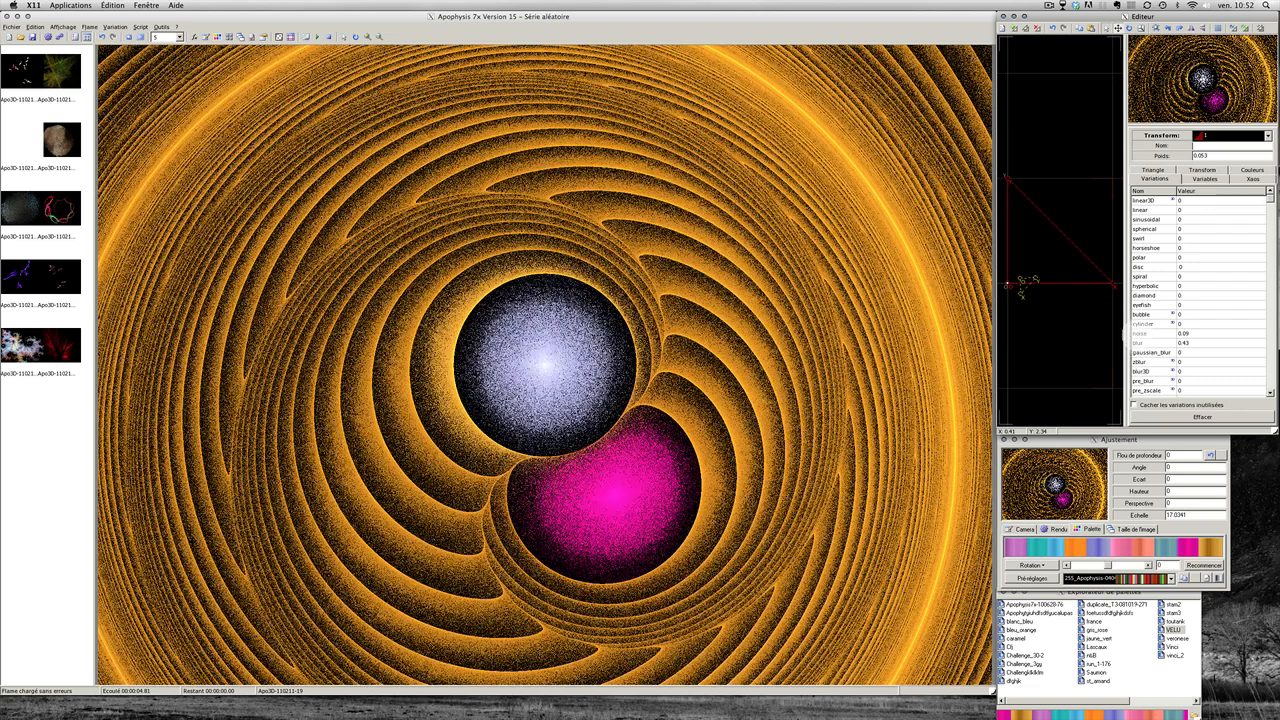
Step: Zero the noise and blur variations and set nBlur to 1
double_click(1137, 334)
double_click(1138, 343)
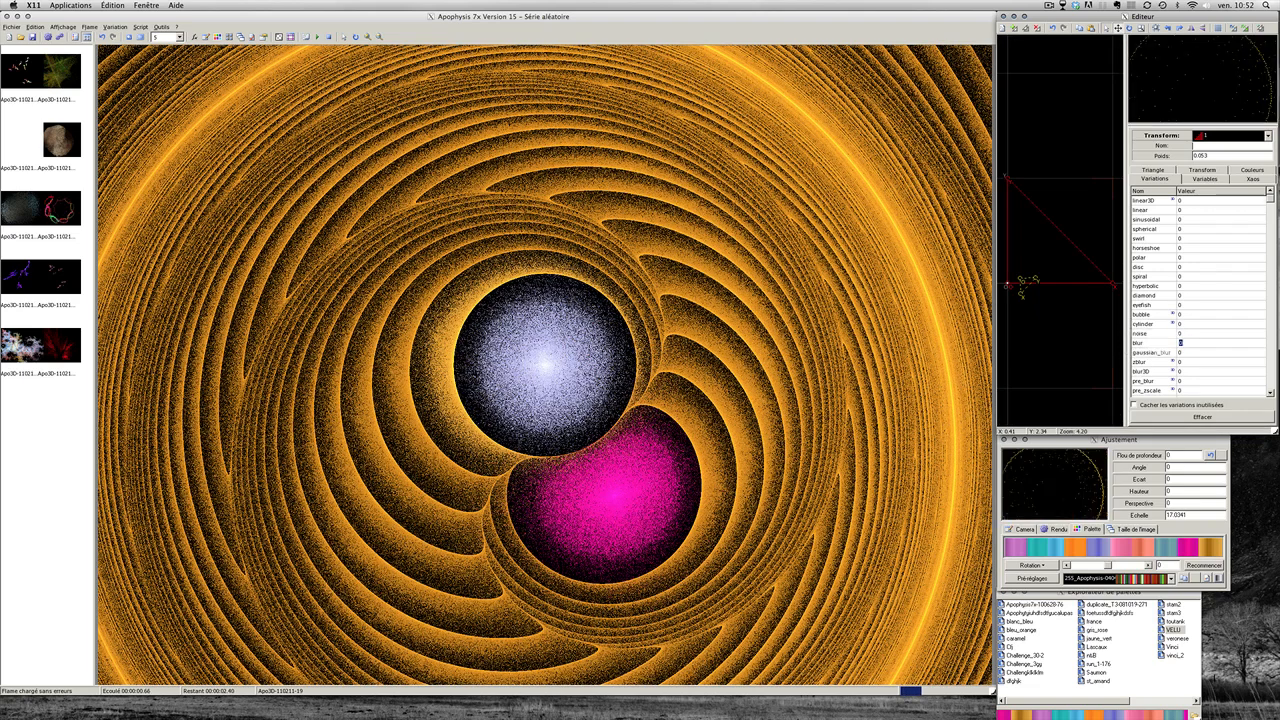
scroll(1222, 343, down, 20)
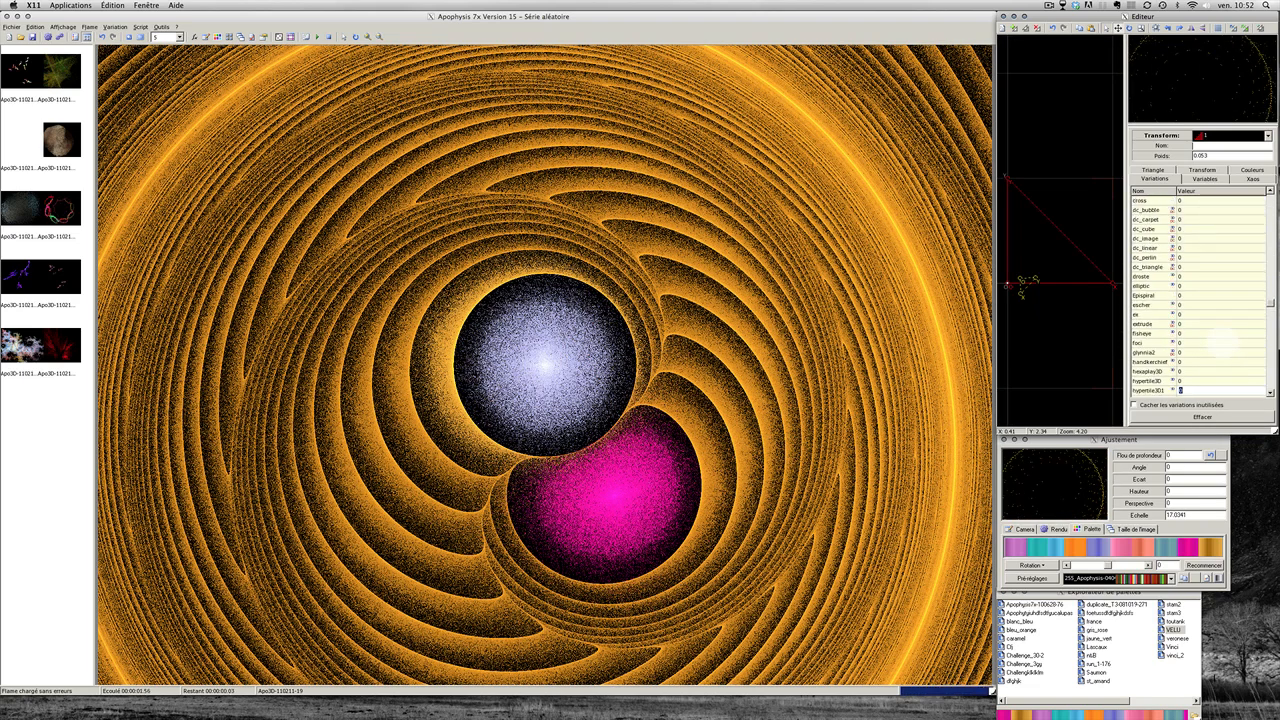
scroll(1204, 338, down, 2)
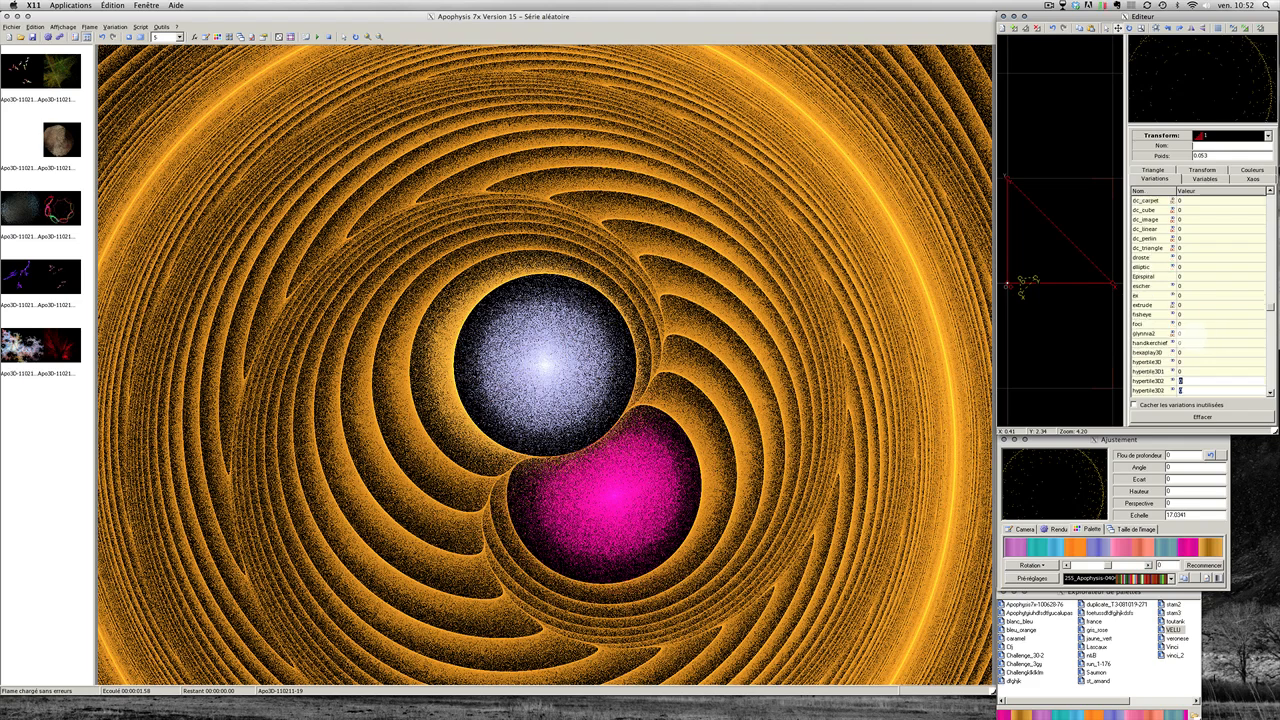
scroll(1189, 336, down, 20)
scroll(1136, 291, up, 3)
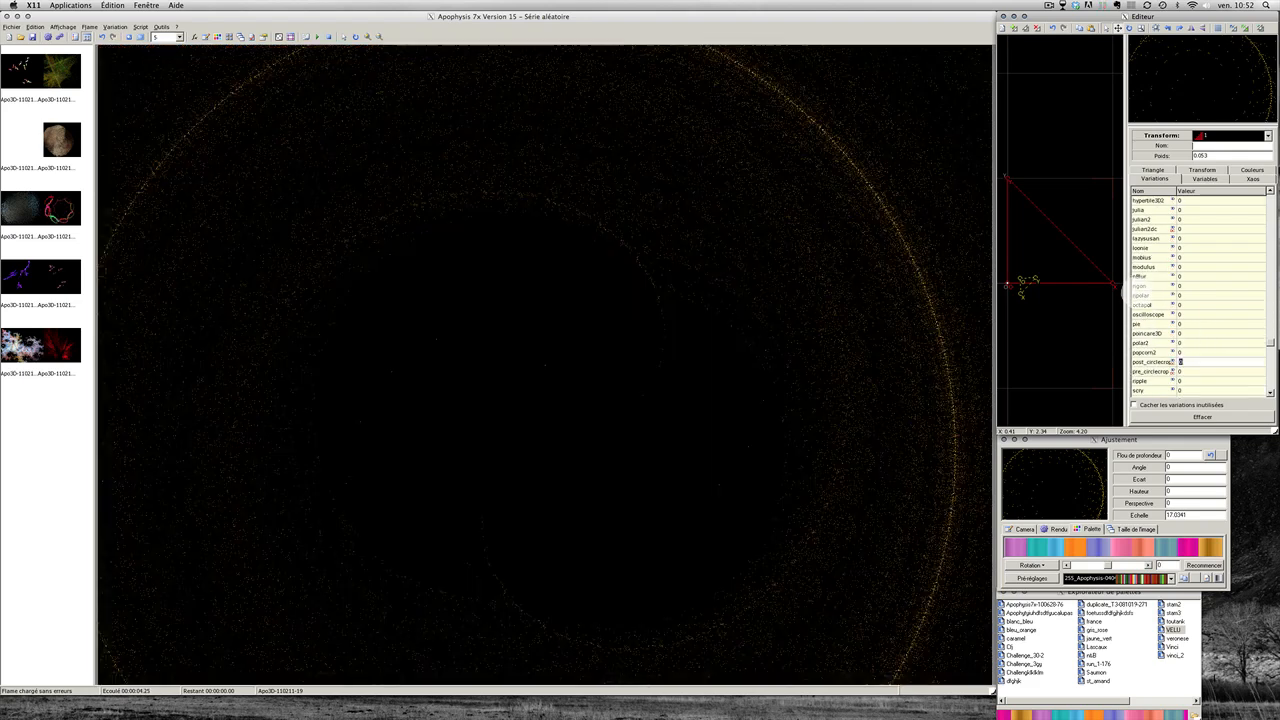
double_click(1143, 277)
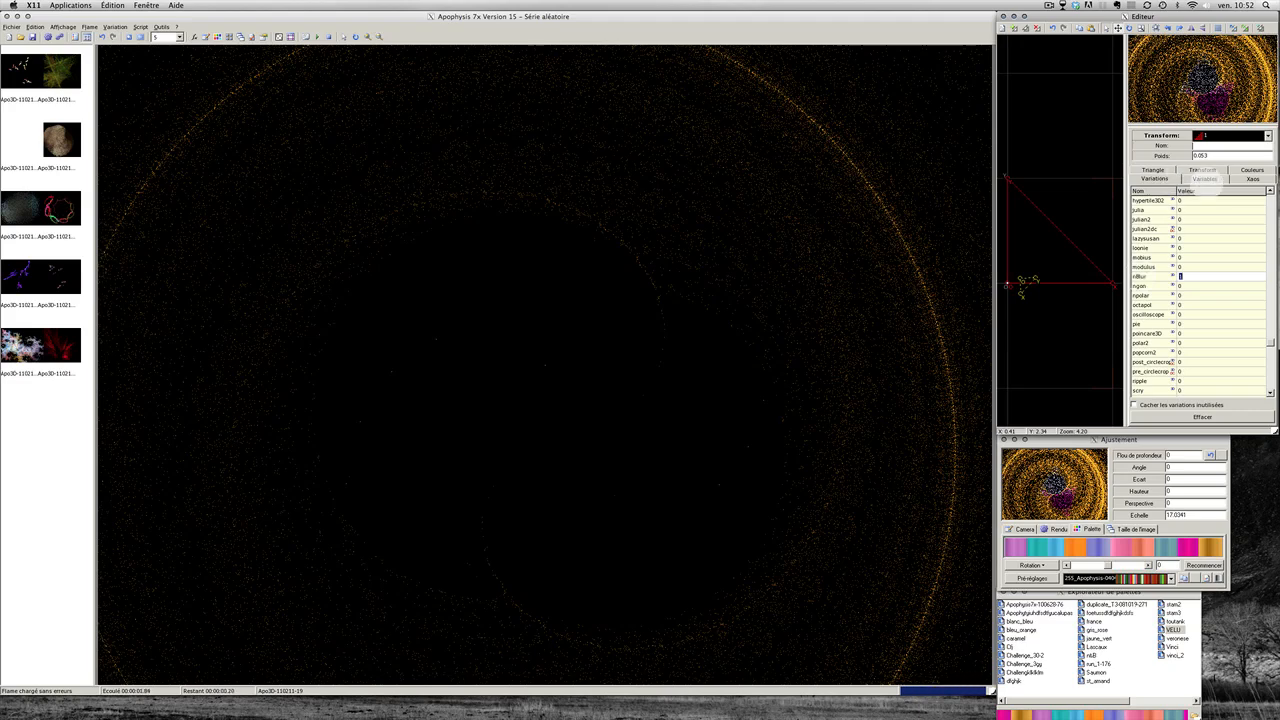
Step: Set nBlur's nb_numStripes parameter to 10 on the Variables tab
click(1203, 179)
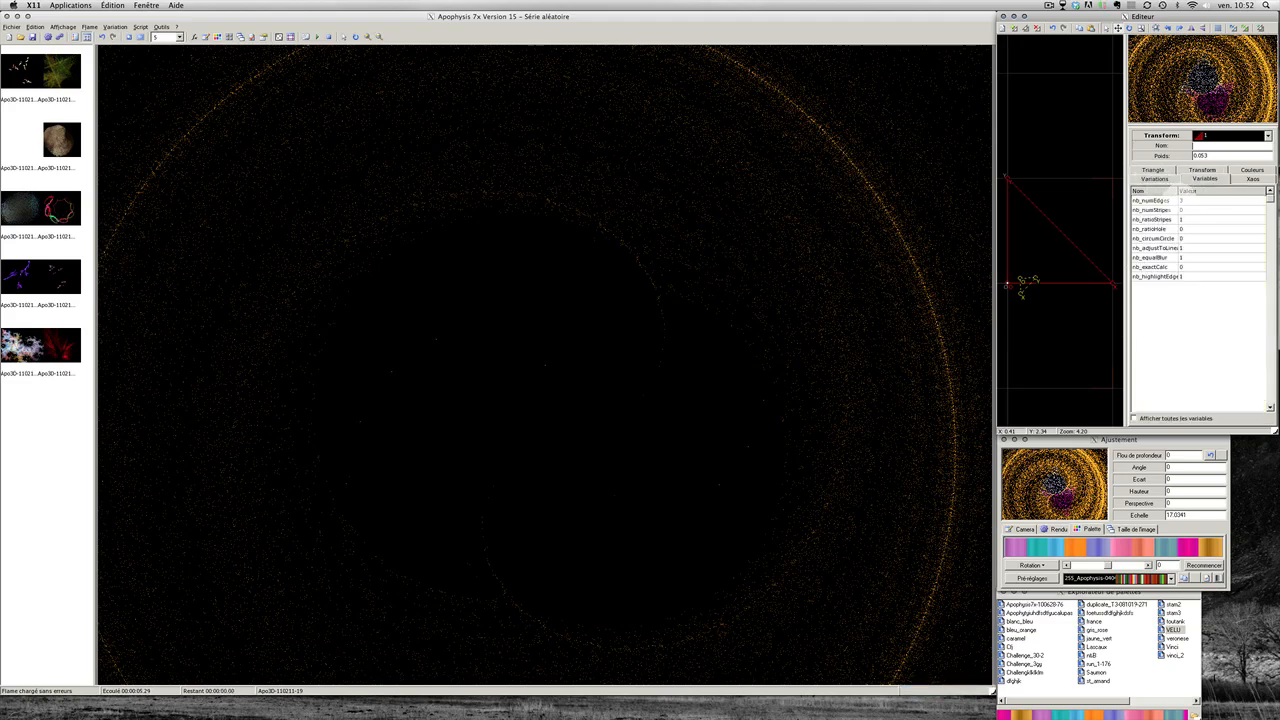
click(1180, 201)
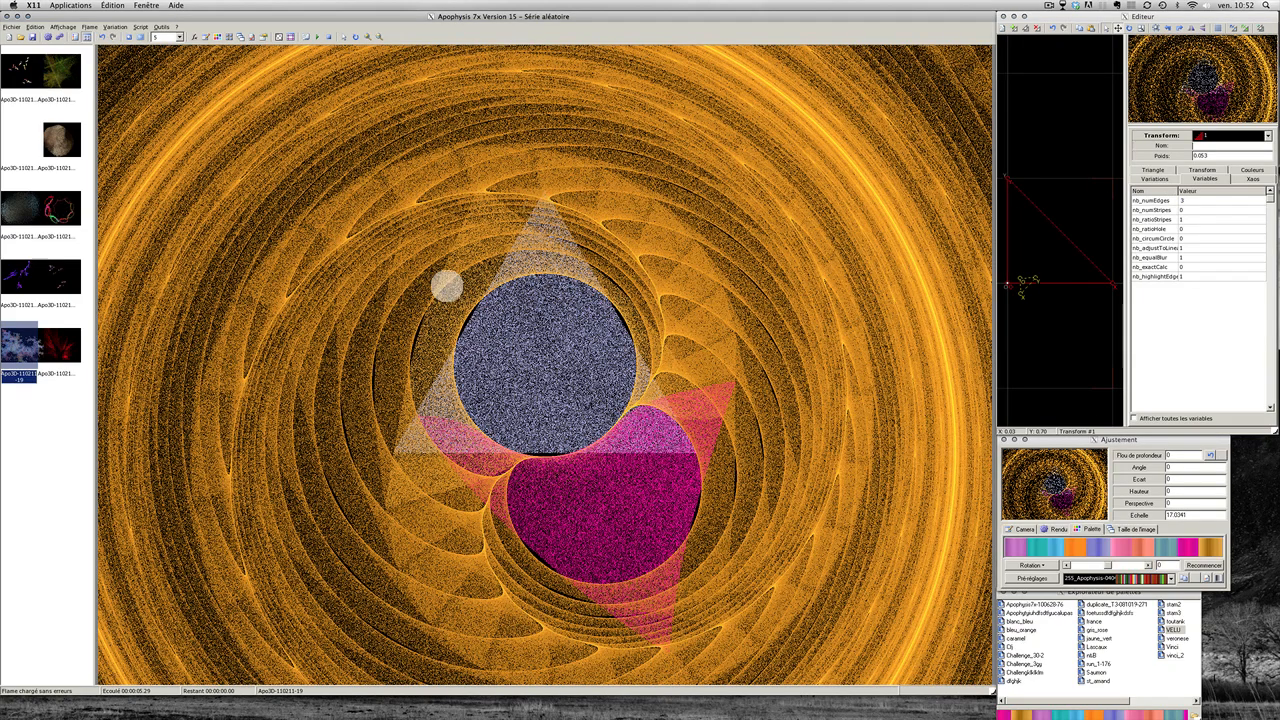
click(1043, 299)
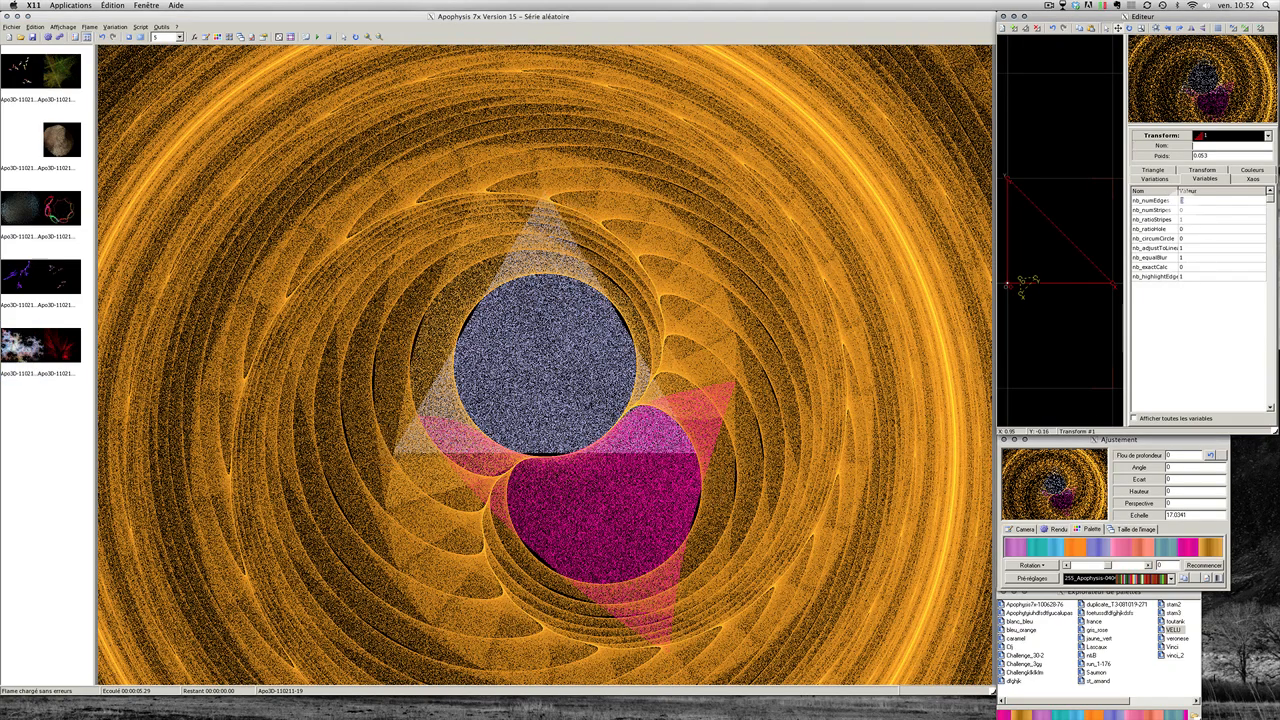
text(10)
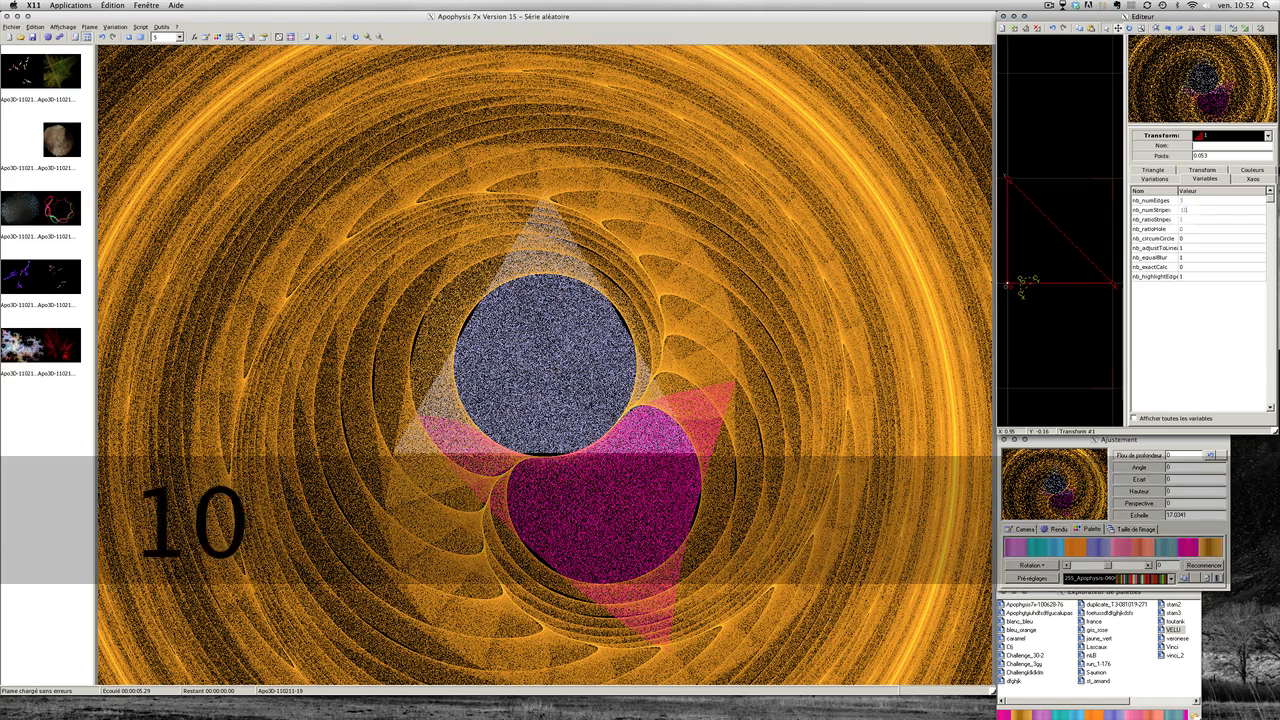
key(Return)
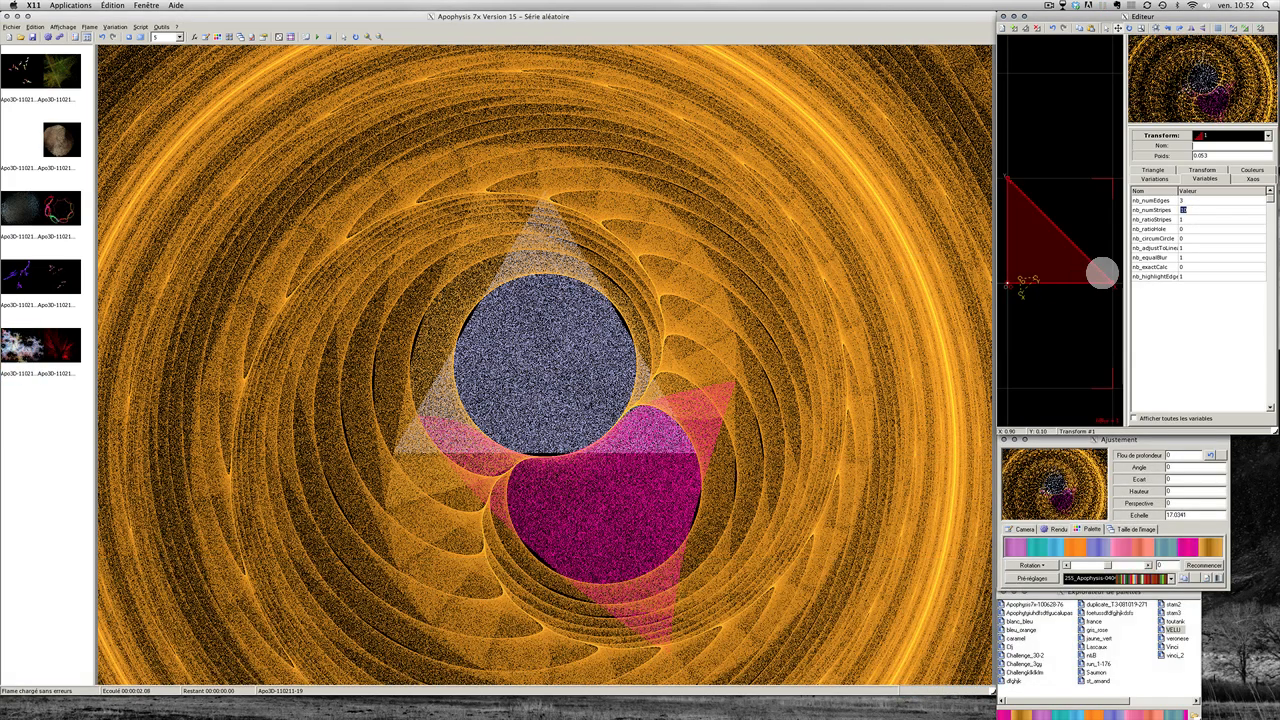
click(657, 369)
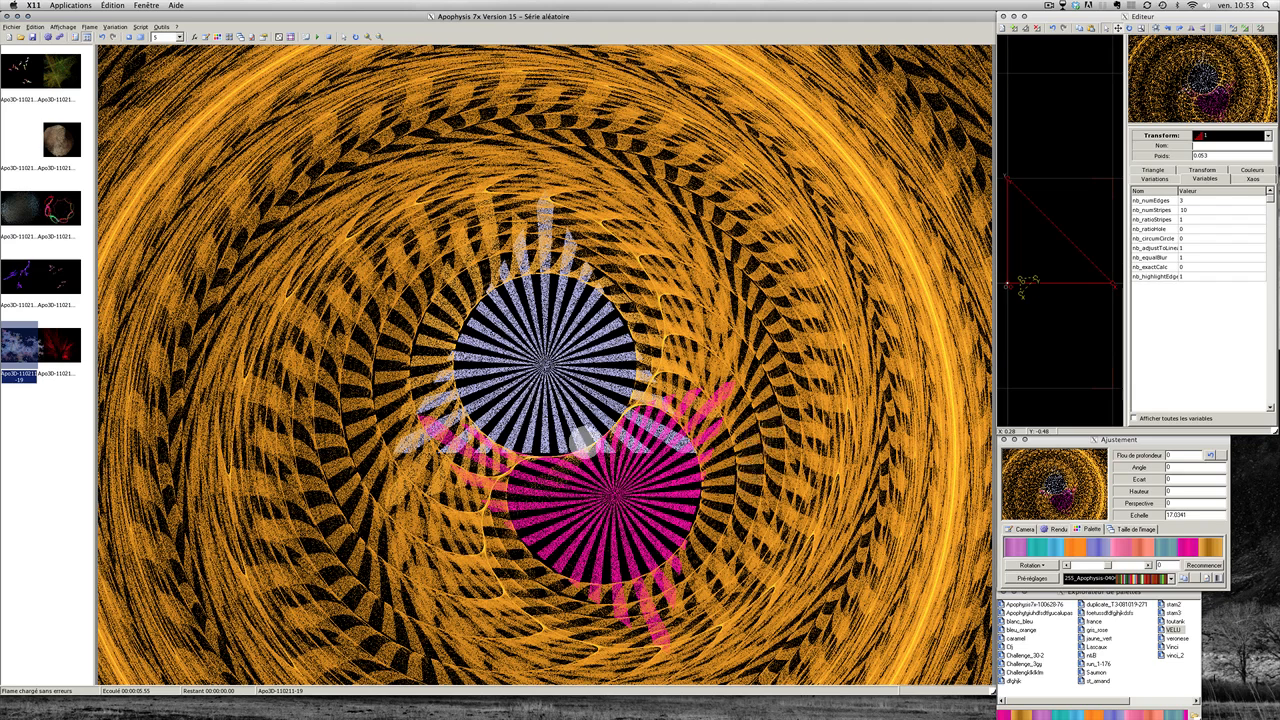
click(1183, 209)
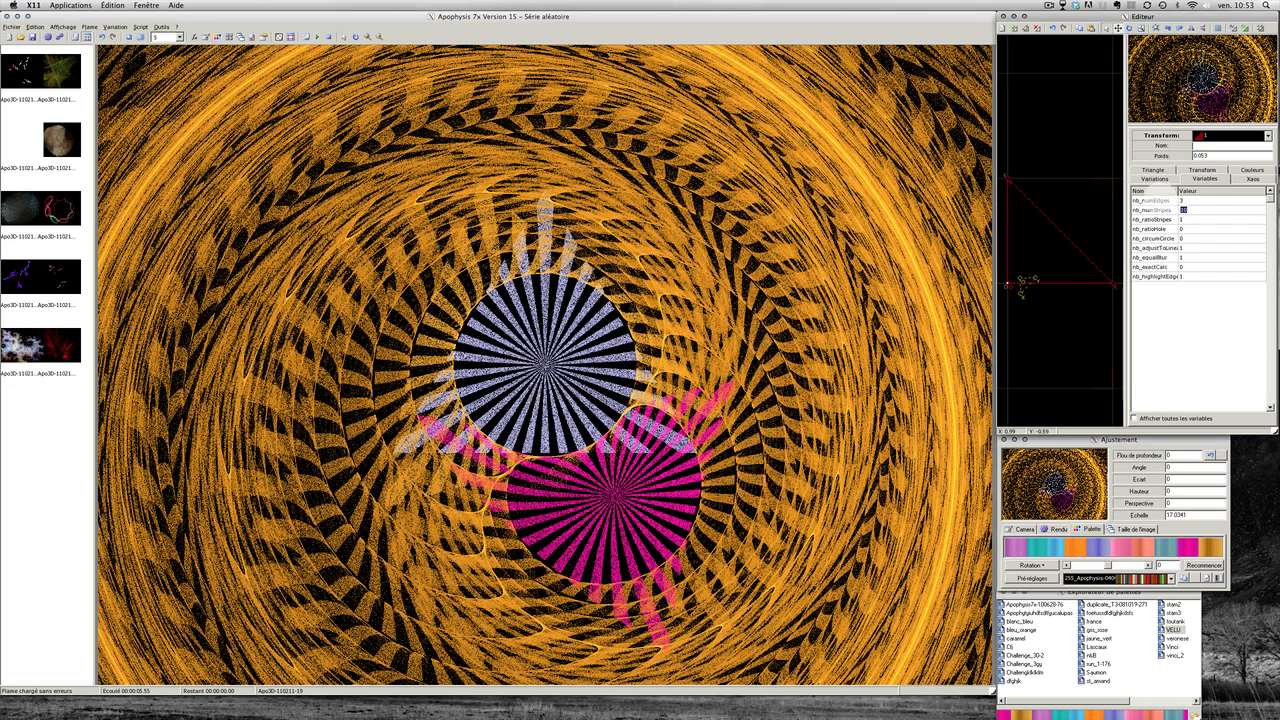
Step: Reset the palette rotation to 0 and load the orange flame with red, white and blue orbs
click(1155, 178)
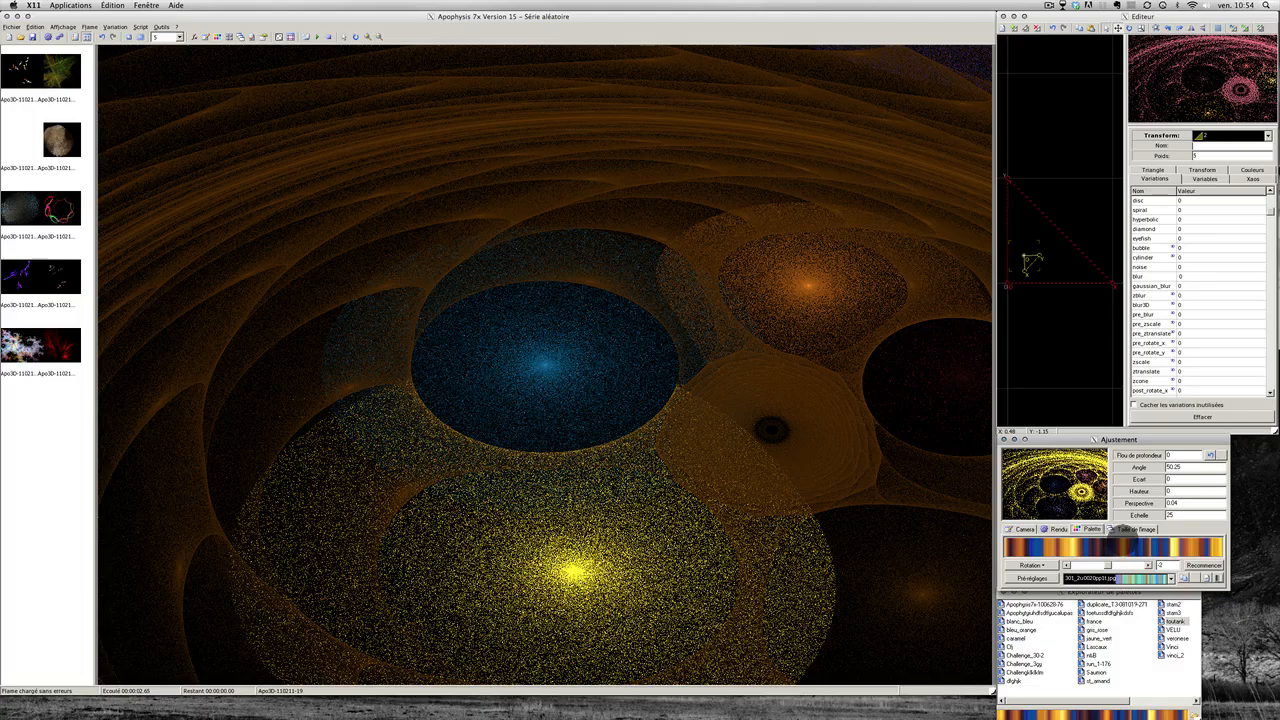
drag(1123, 540, 1123, 540)
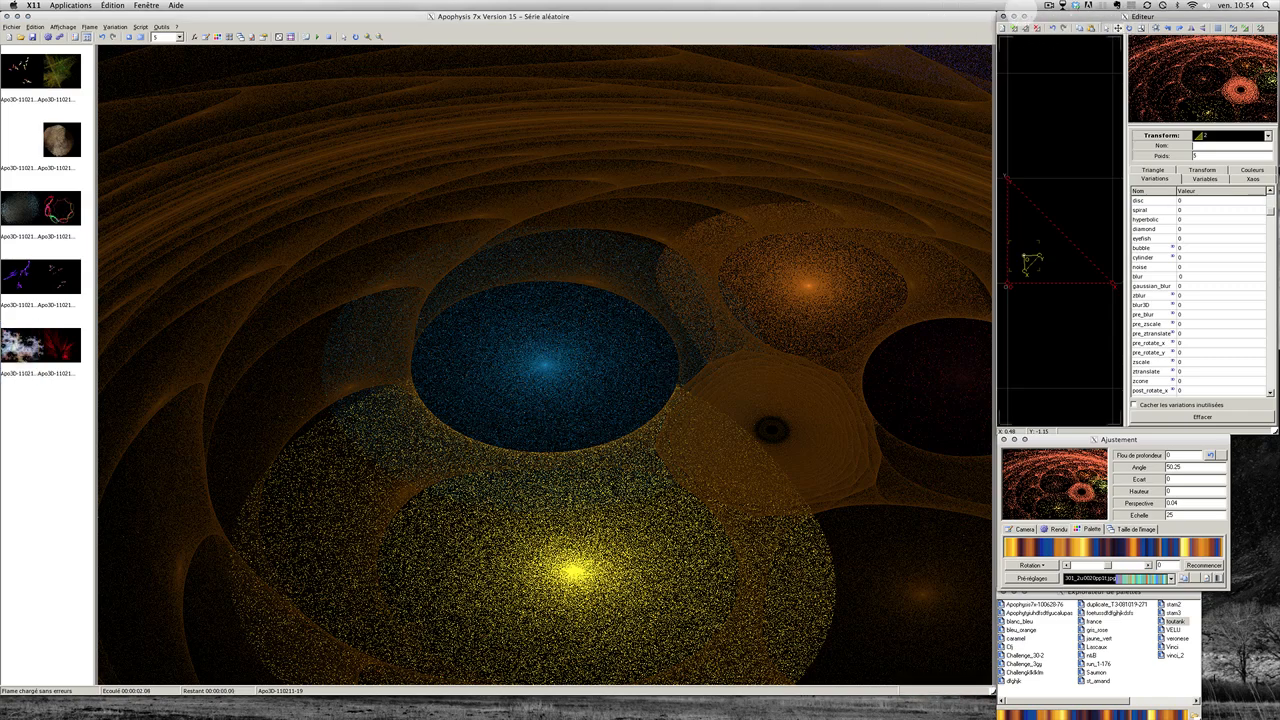
click(1047, 5)
click(1057, 36)
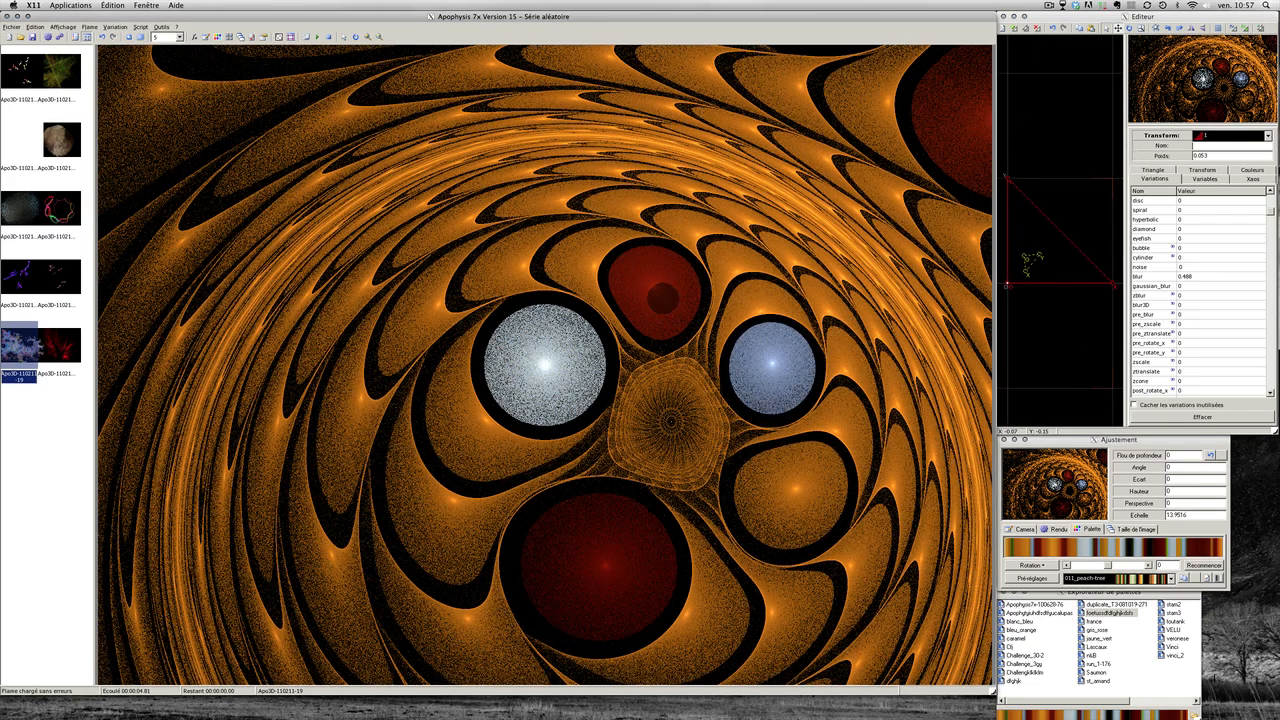
Step: Pan the flame up and to the left, then select transform 2's triangle
drag(666, 282, 759, 379)
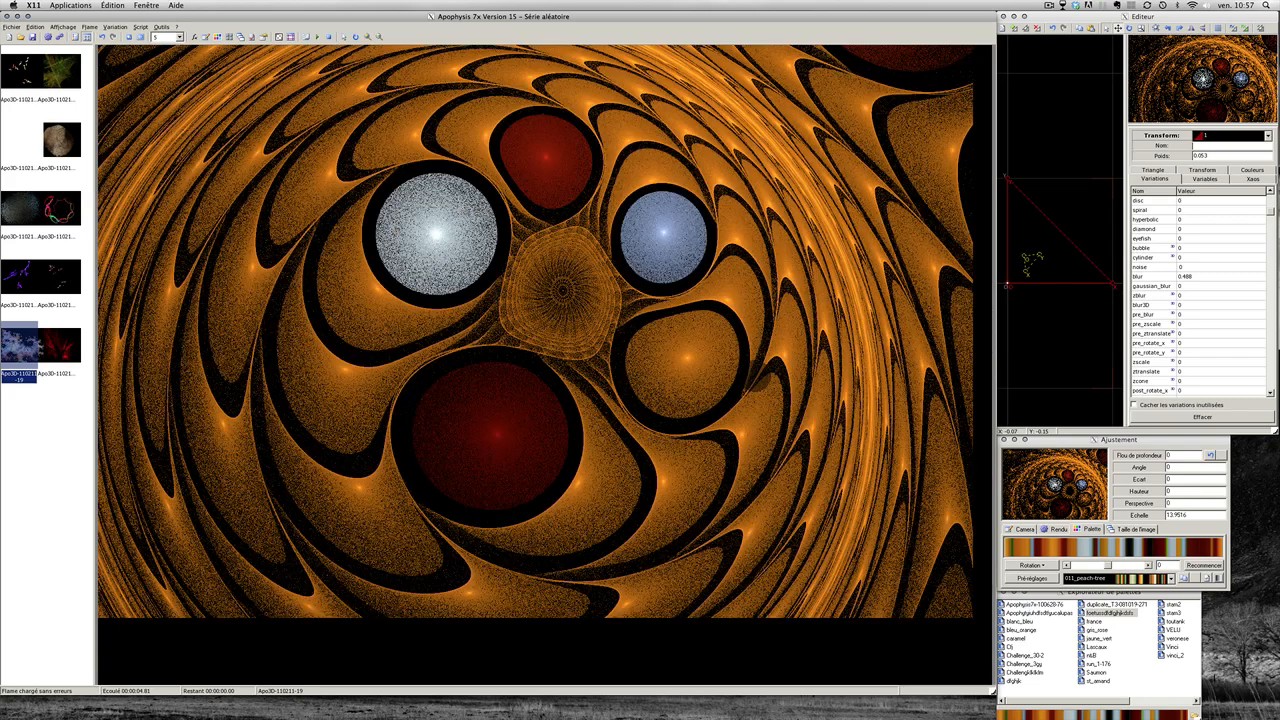
drag(702, 447, 696, 443)
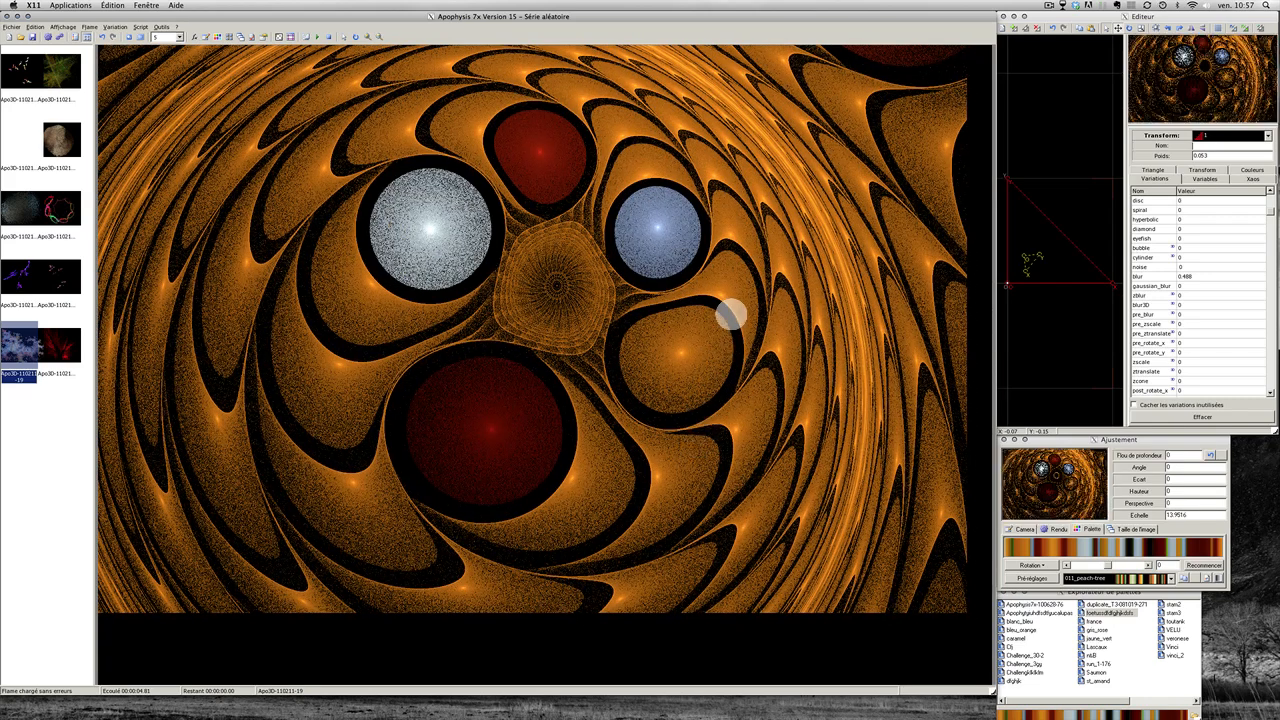
drag(730, 306, 716, 277)
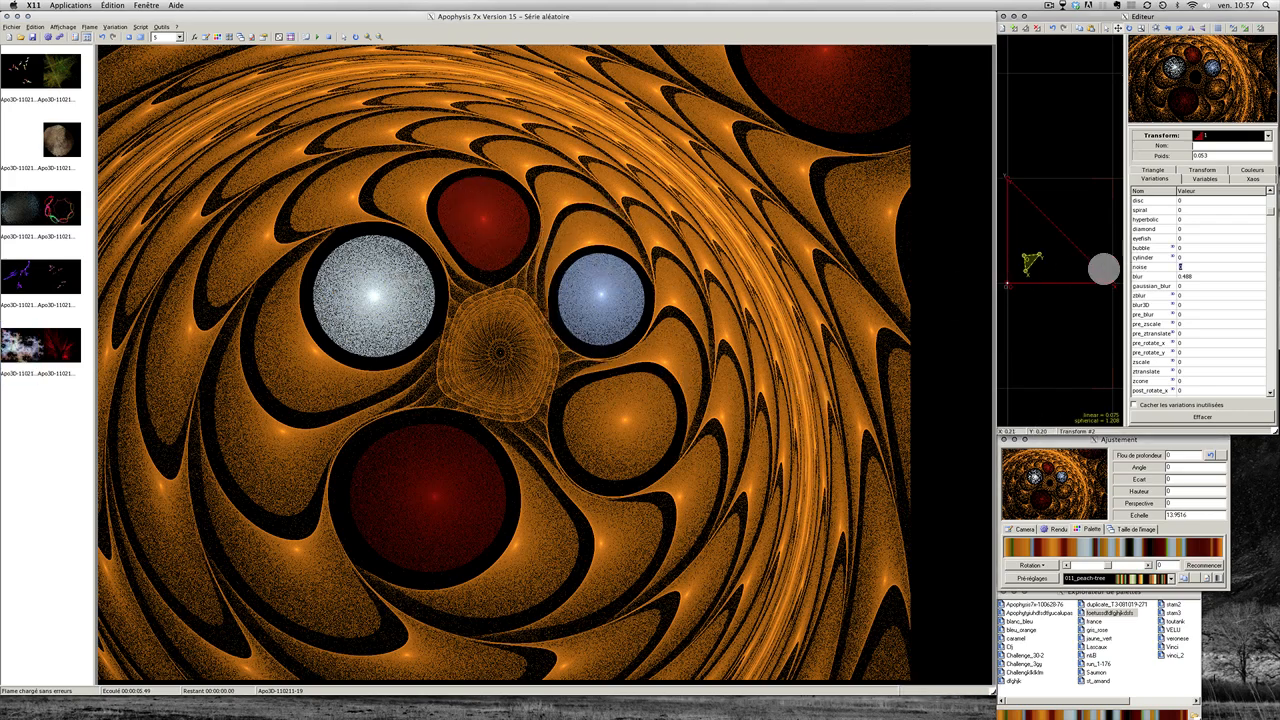
click(1027, 260)
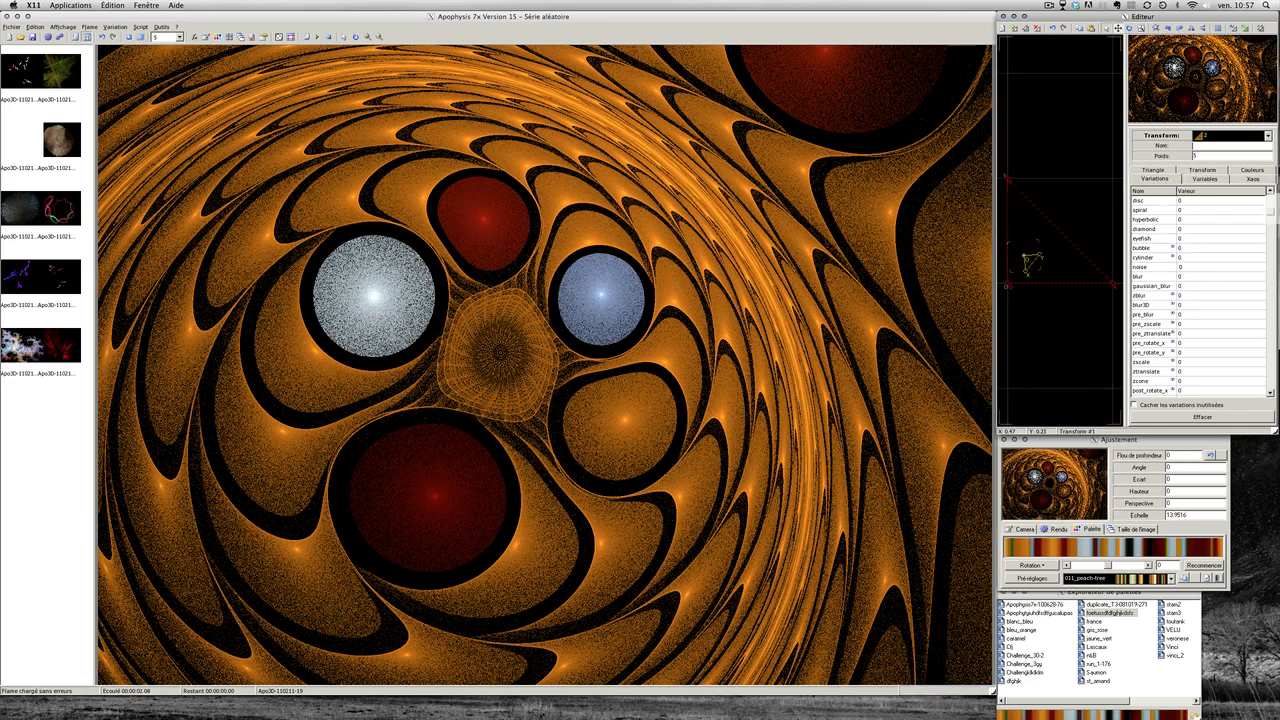
scroll(1152, 267, up, 3)
drag(1143, 210, 1152, 210)
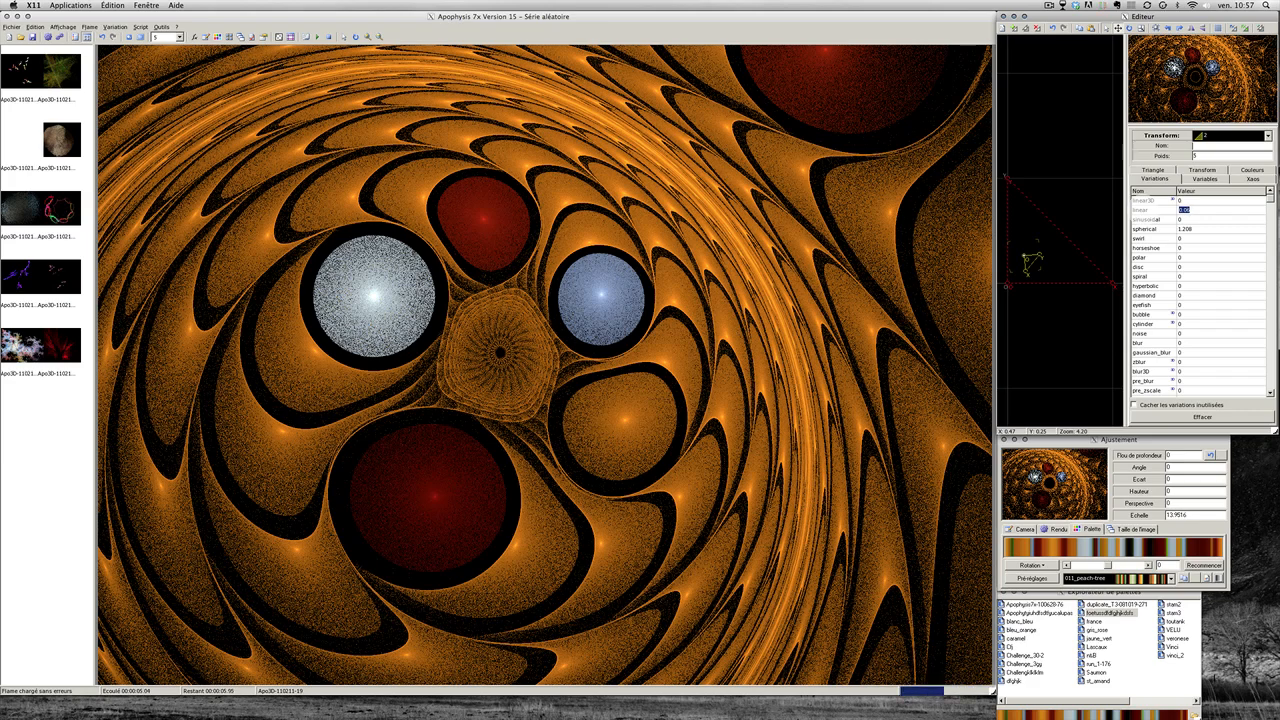
Step: Set transform 2's spherical to about 1.113 and linear to about 0.042, then add a new transform
click(653, 345)
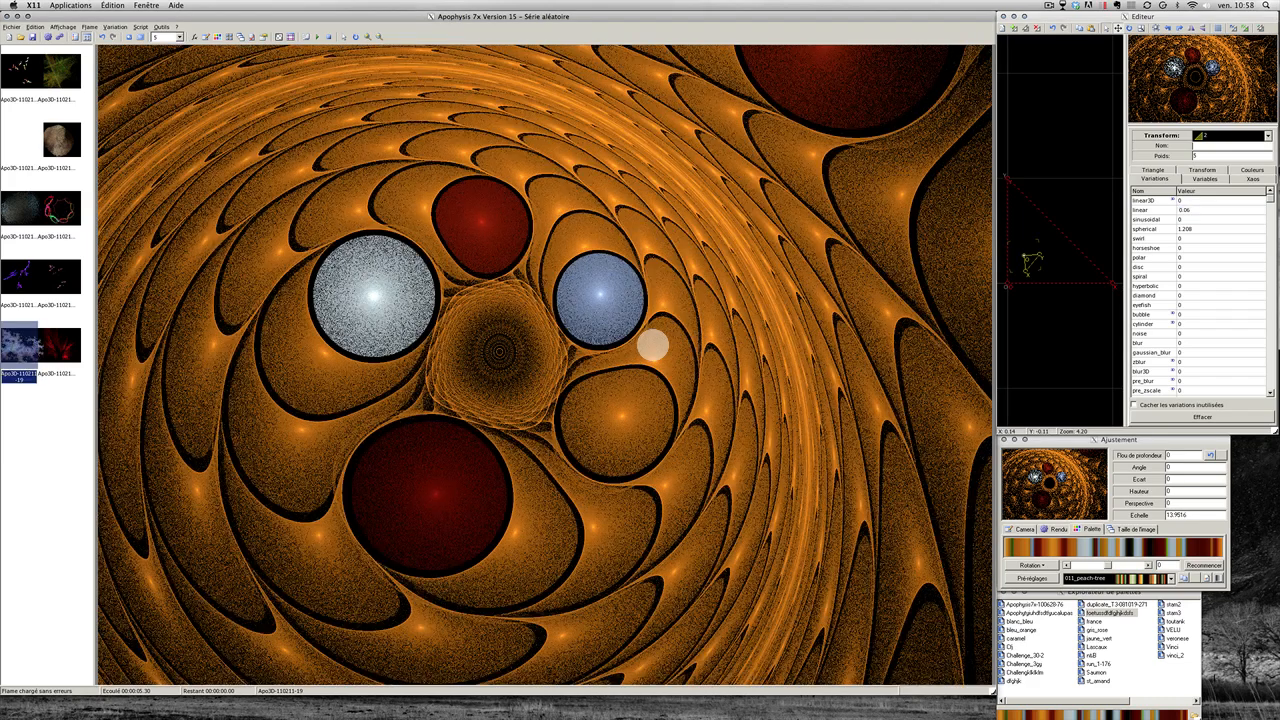
click(1161, 238)
drag(1160, 230, 1139, 209)
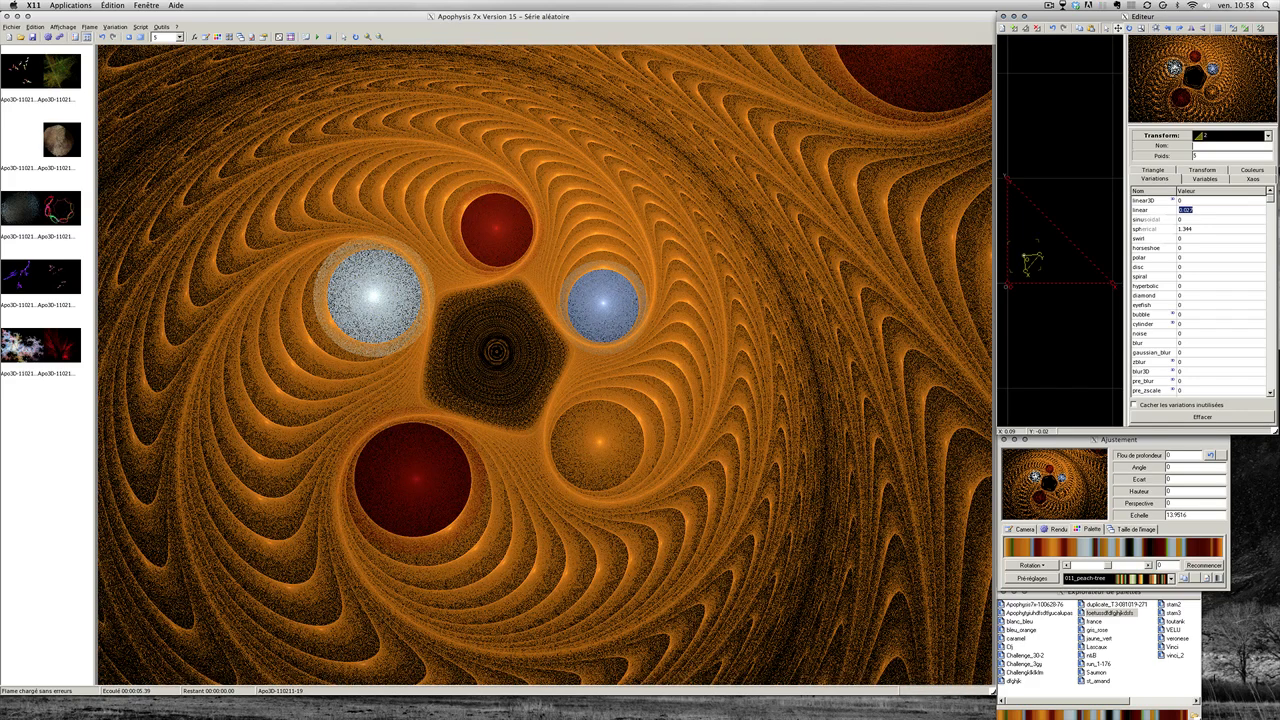
drag(1154, 209, 1157, 208)
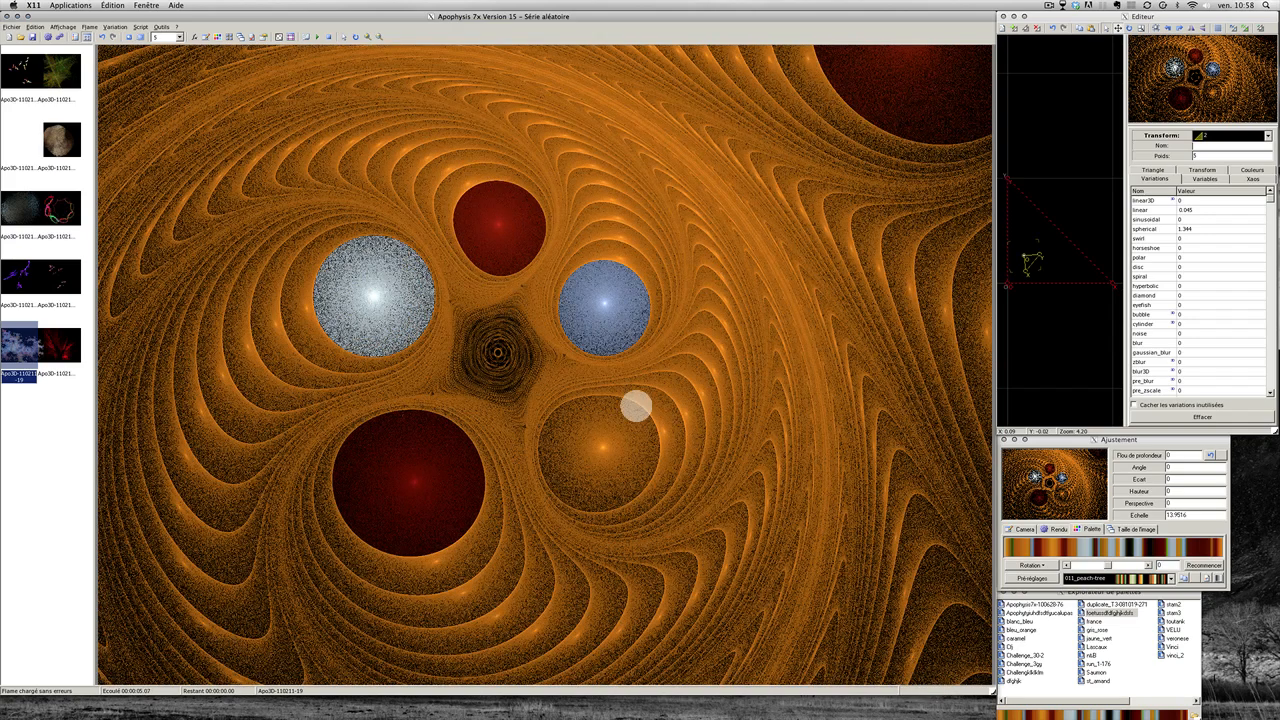
click(1127, 162)
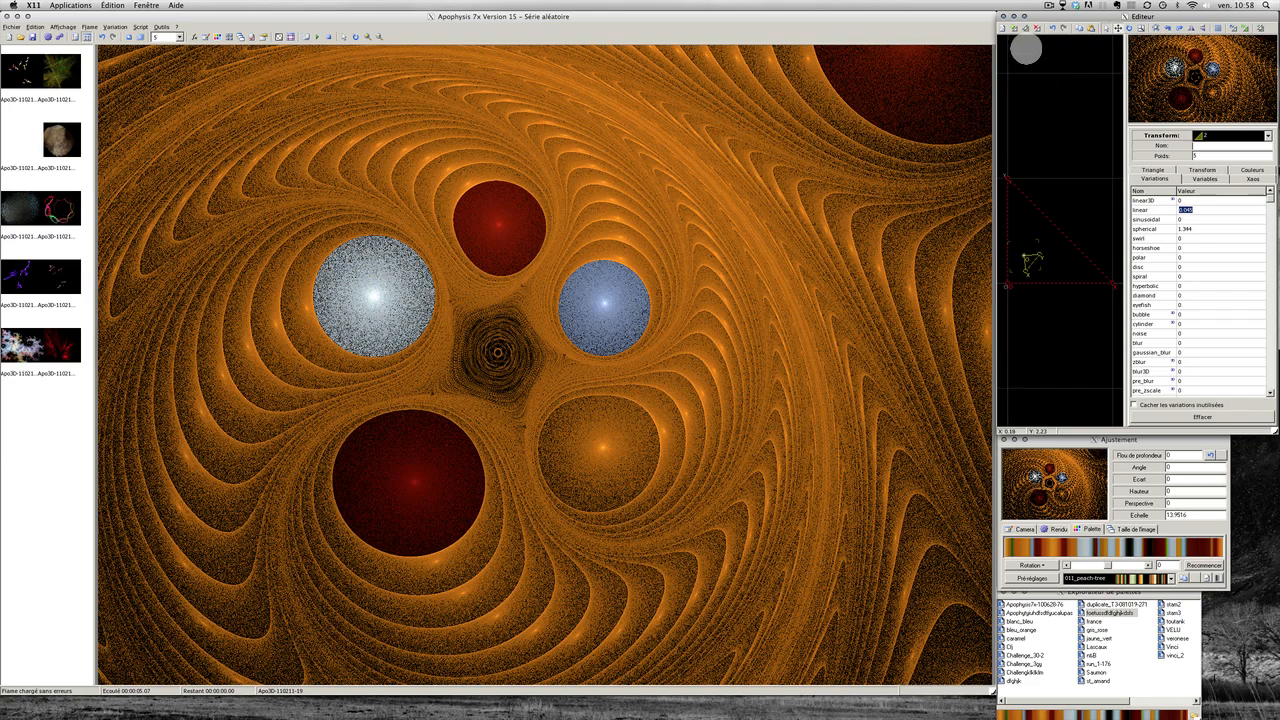
click(1014, 27)
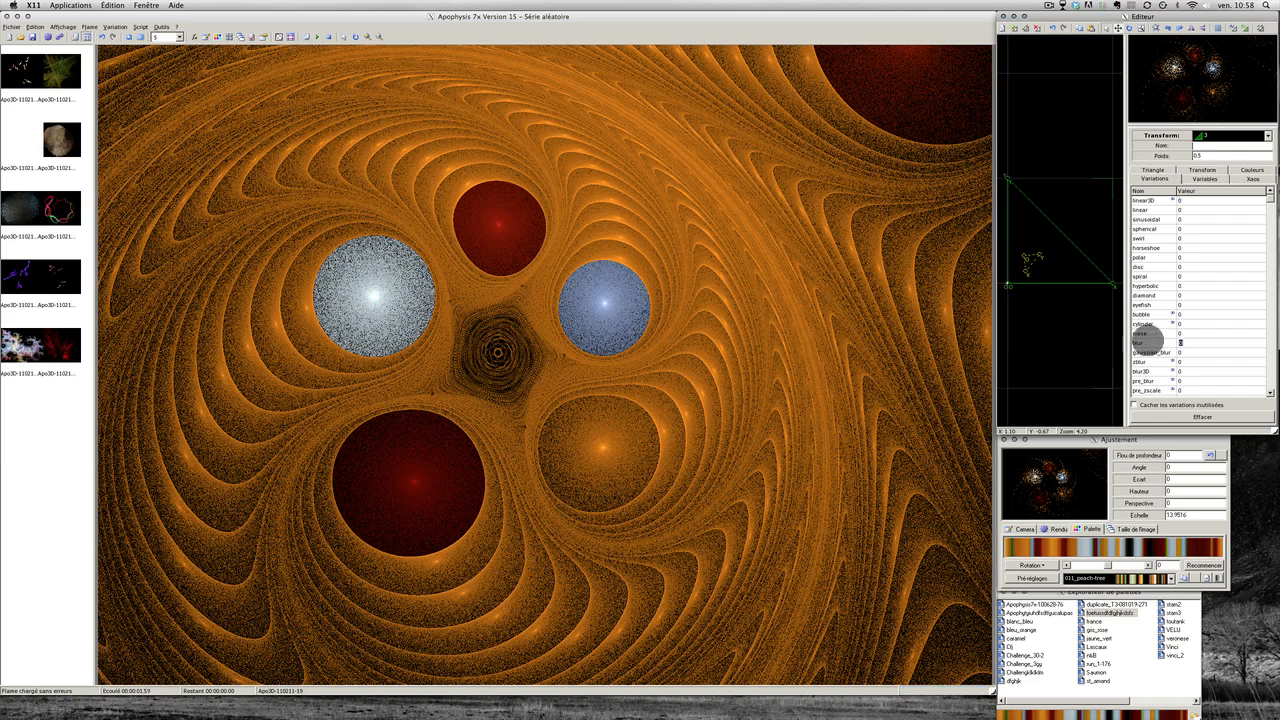
Step: Give the new transform blur of about 0.096, move it right and down, and set weight 0.857
drag(1147, 341, 1138, 341)
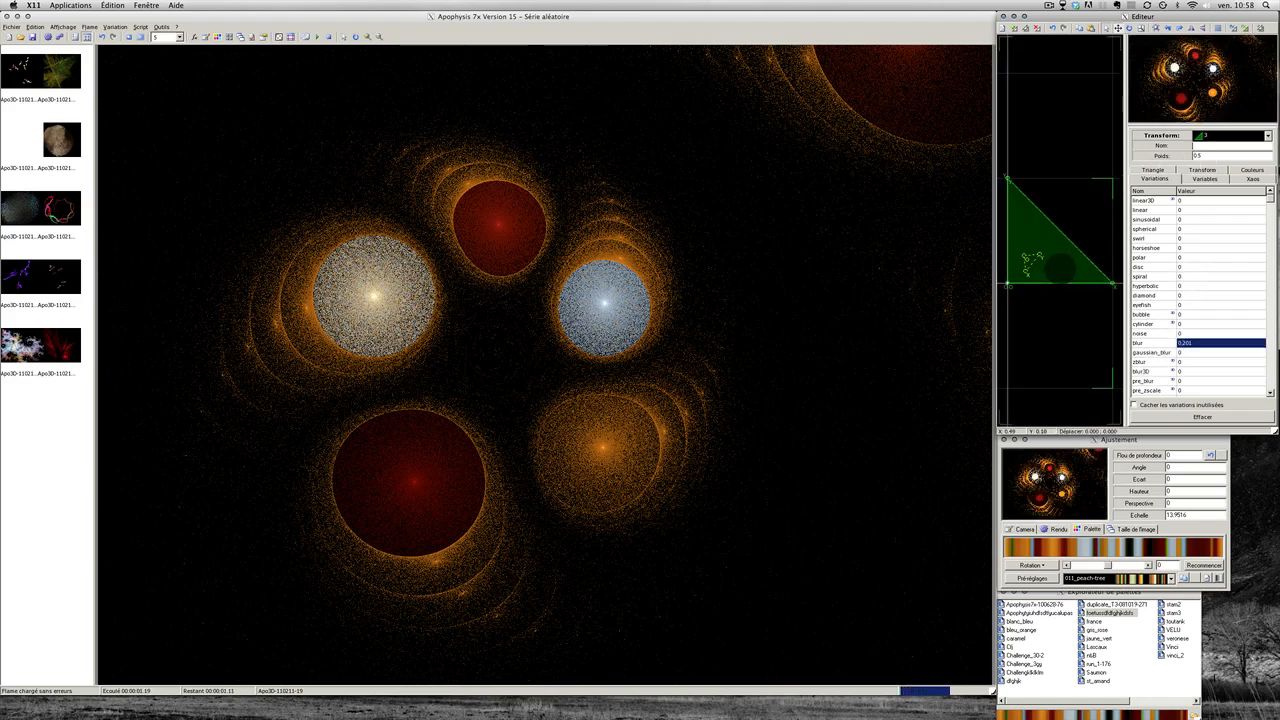
drag(1058, 266, 1105, 347)
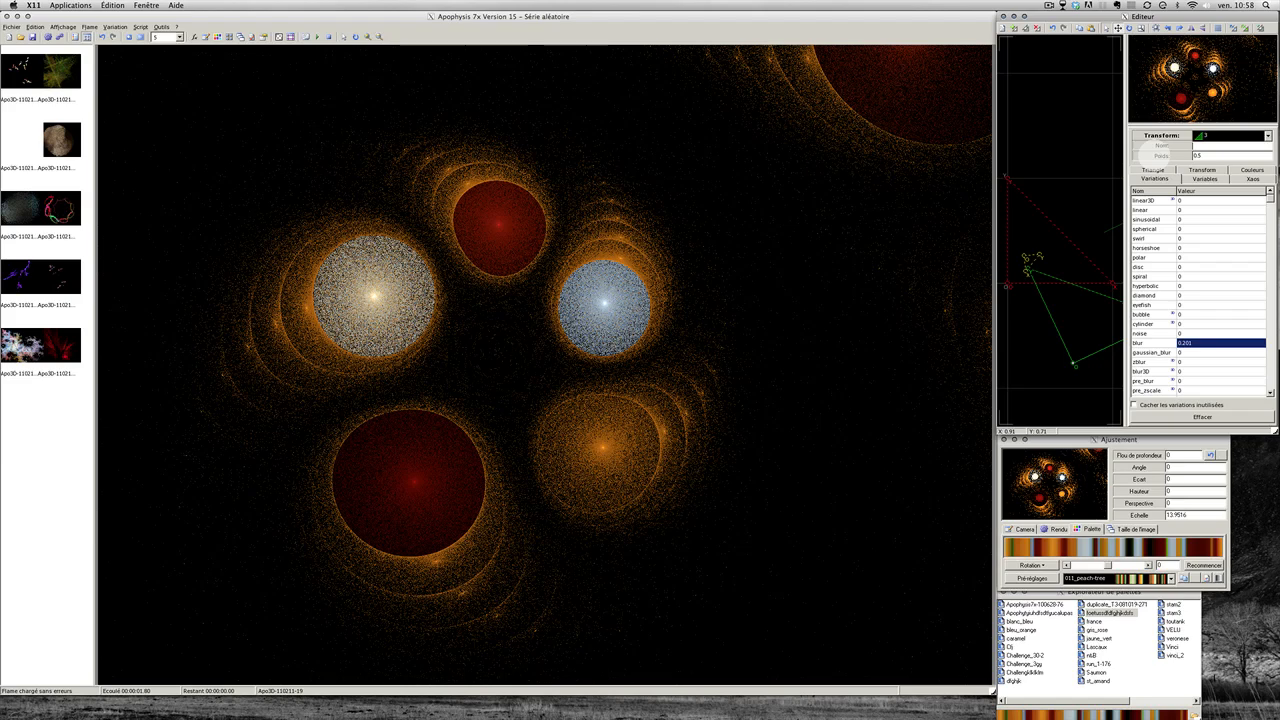
drag(1154, 154, 1270, 156)
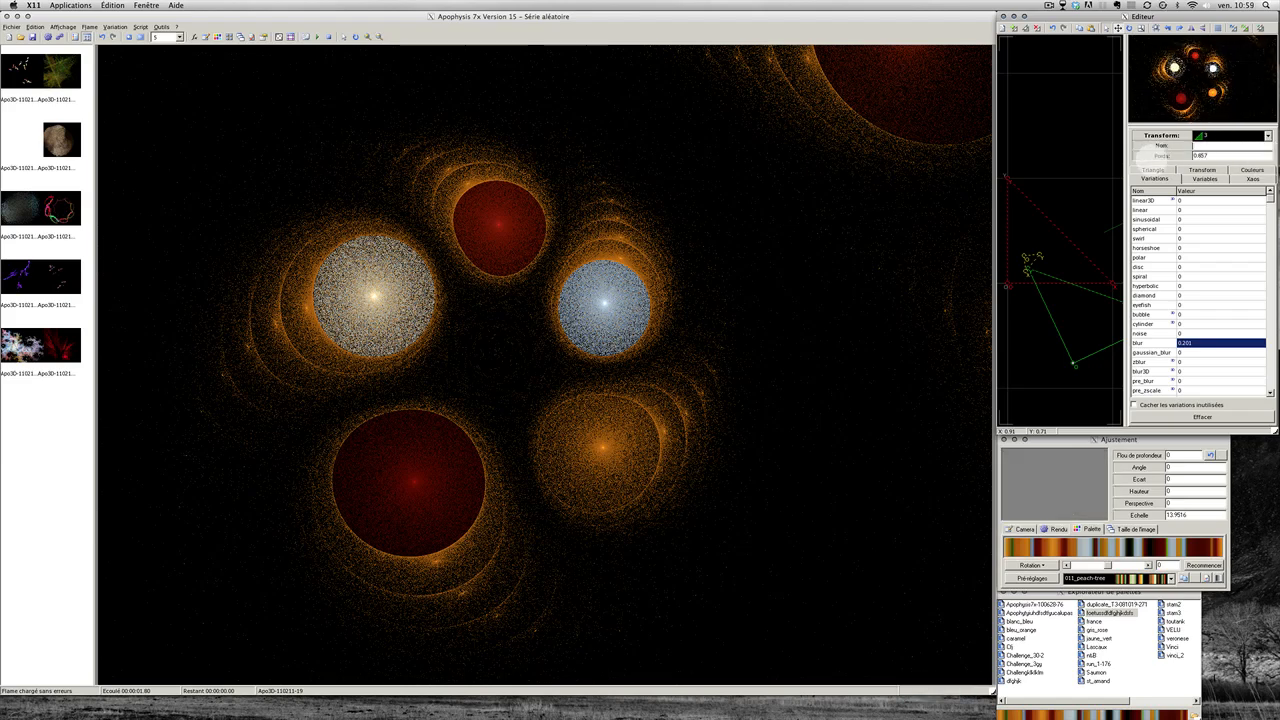
click(1251, 170)
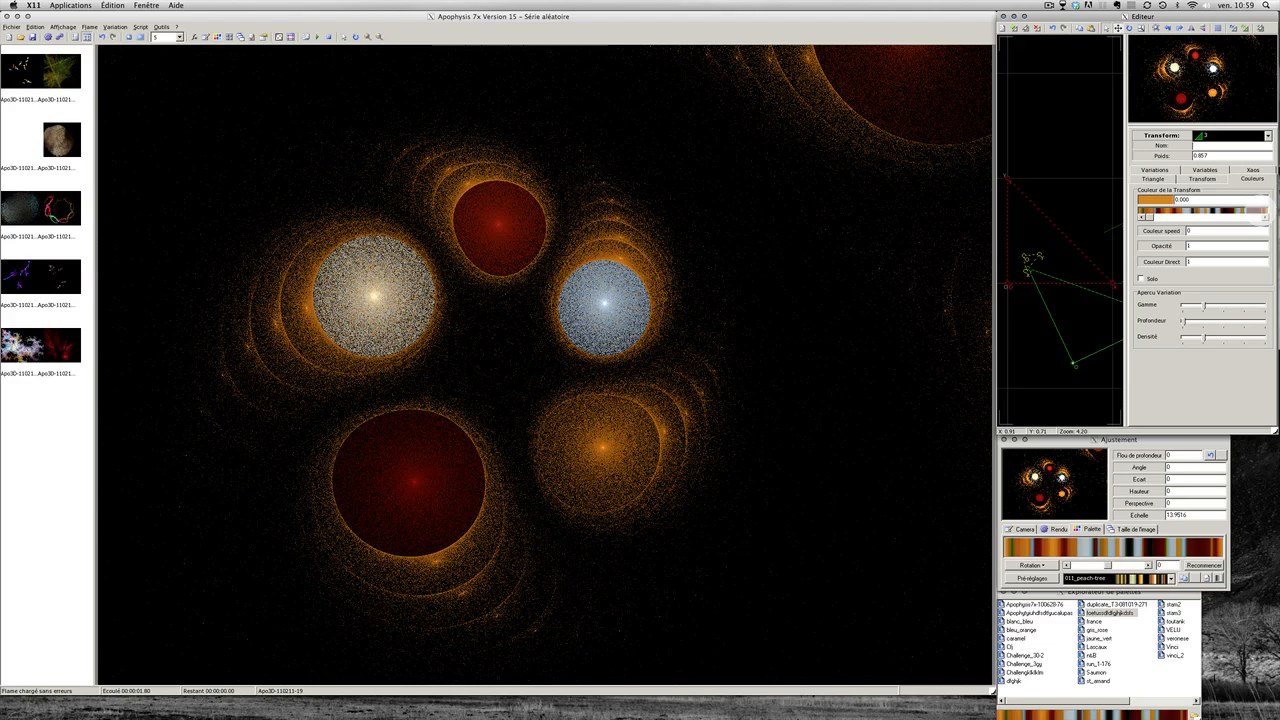
Step: Set the transform colour to 0.910 and shrink its triangle slightly to the right
click(1258, 212)
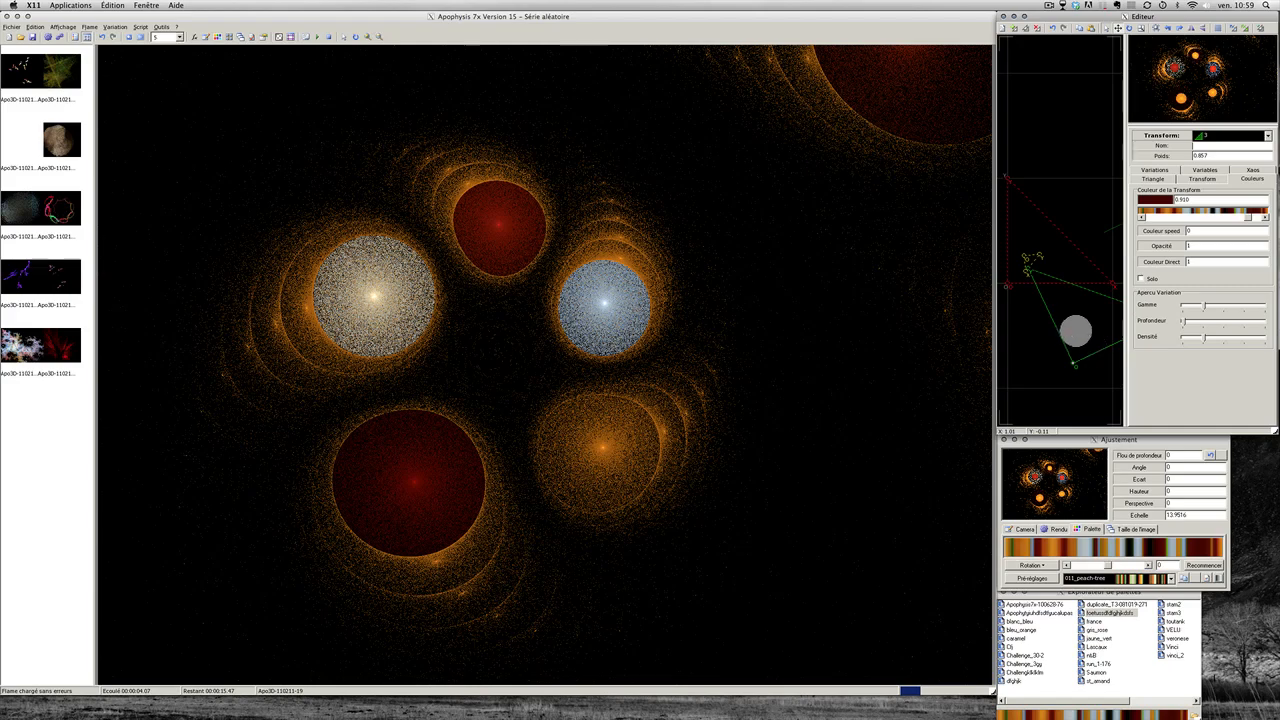
drag(1085, 326, 1087, 205)
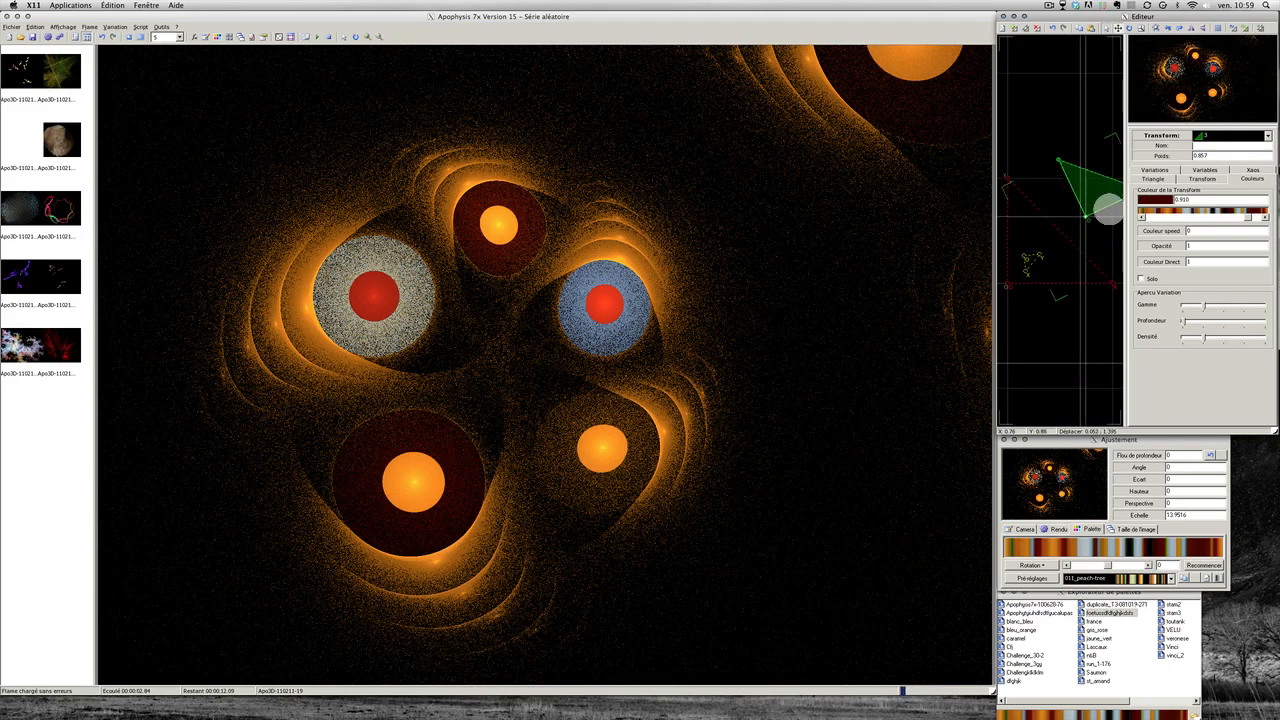
Step: Set the transform's noise to 0.096 and reset its weight to 0.5
click(1154, 170)
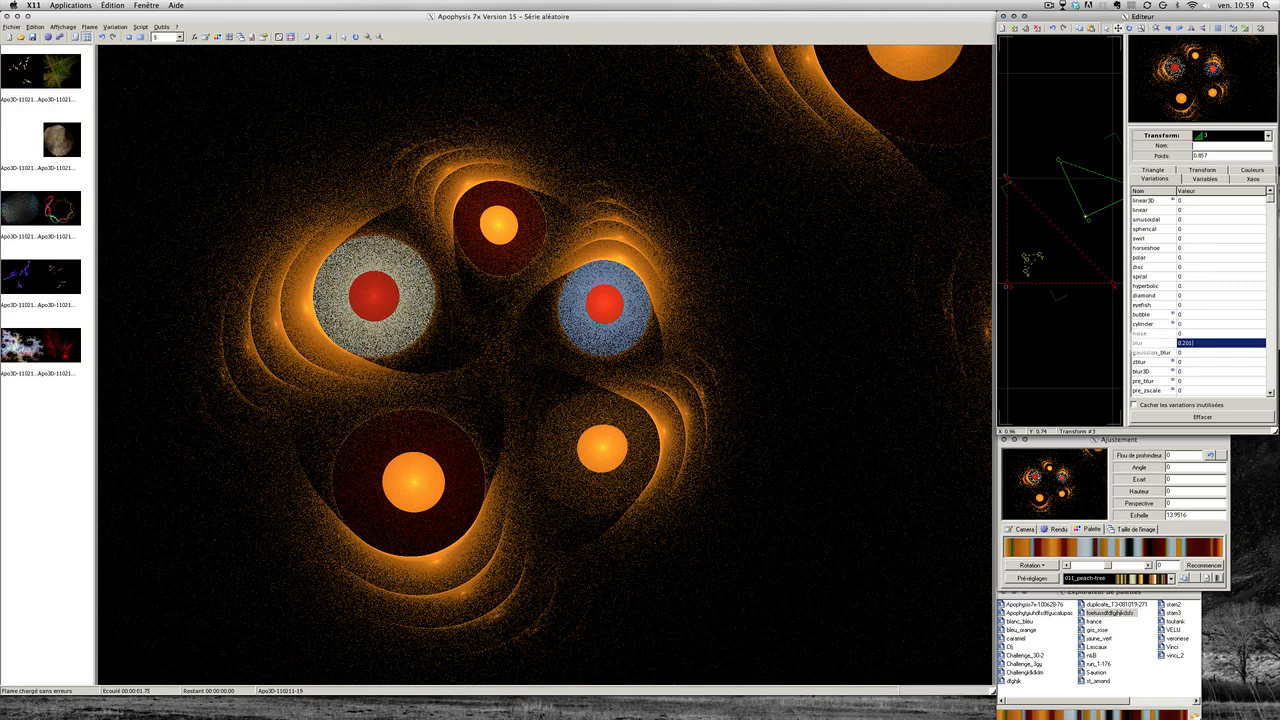
text(0)
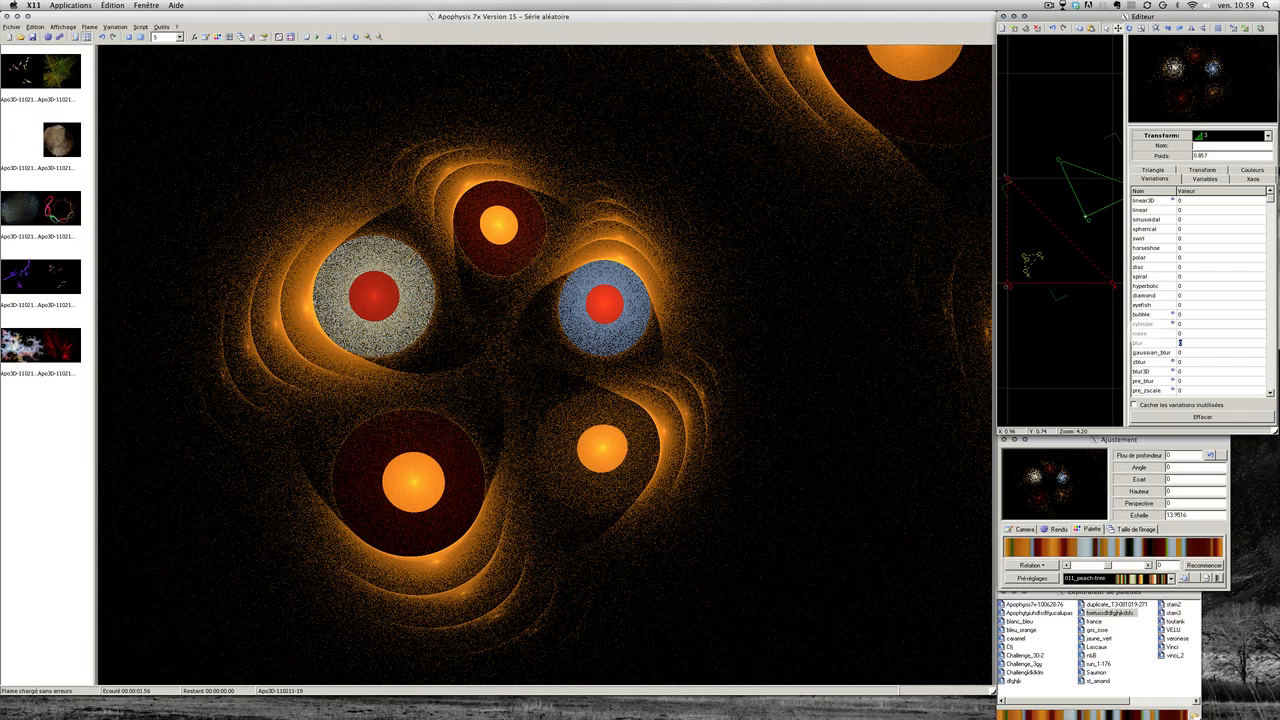
text(0.064)
key(Return)
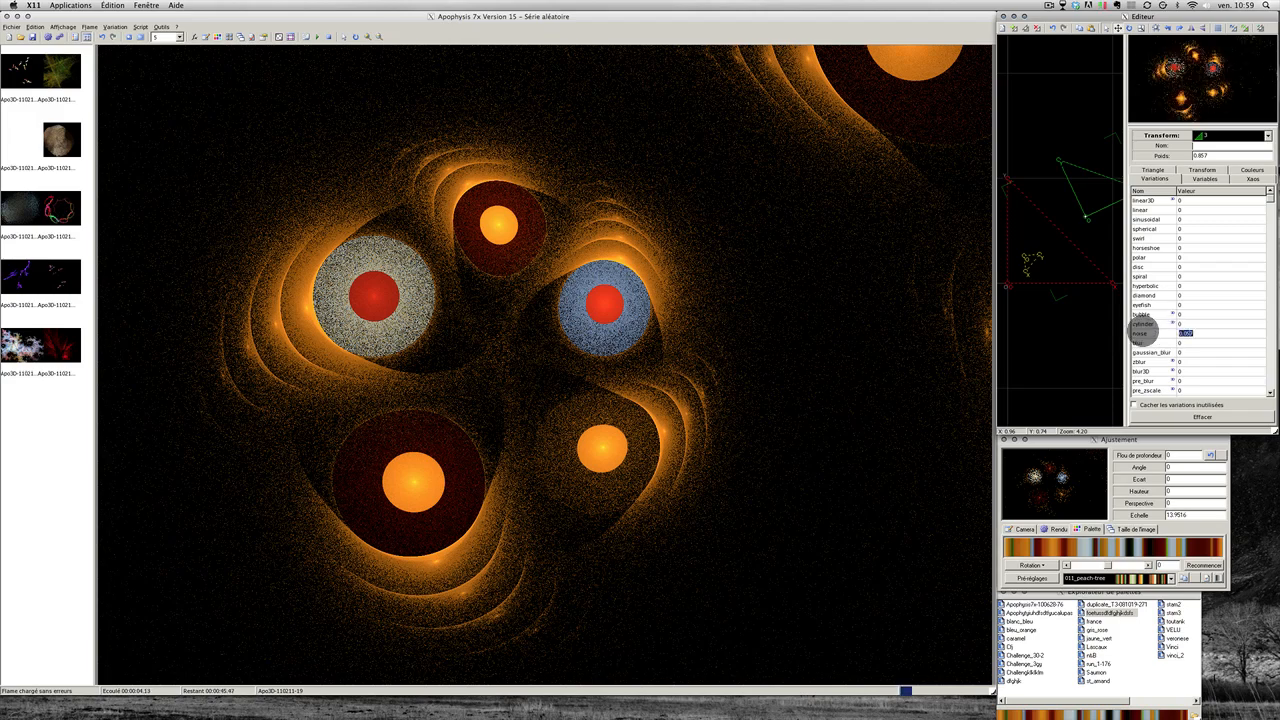
drag(1151, 331, 1154, 331)
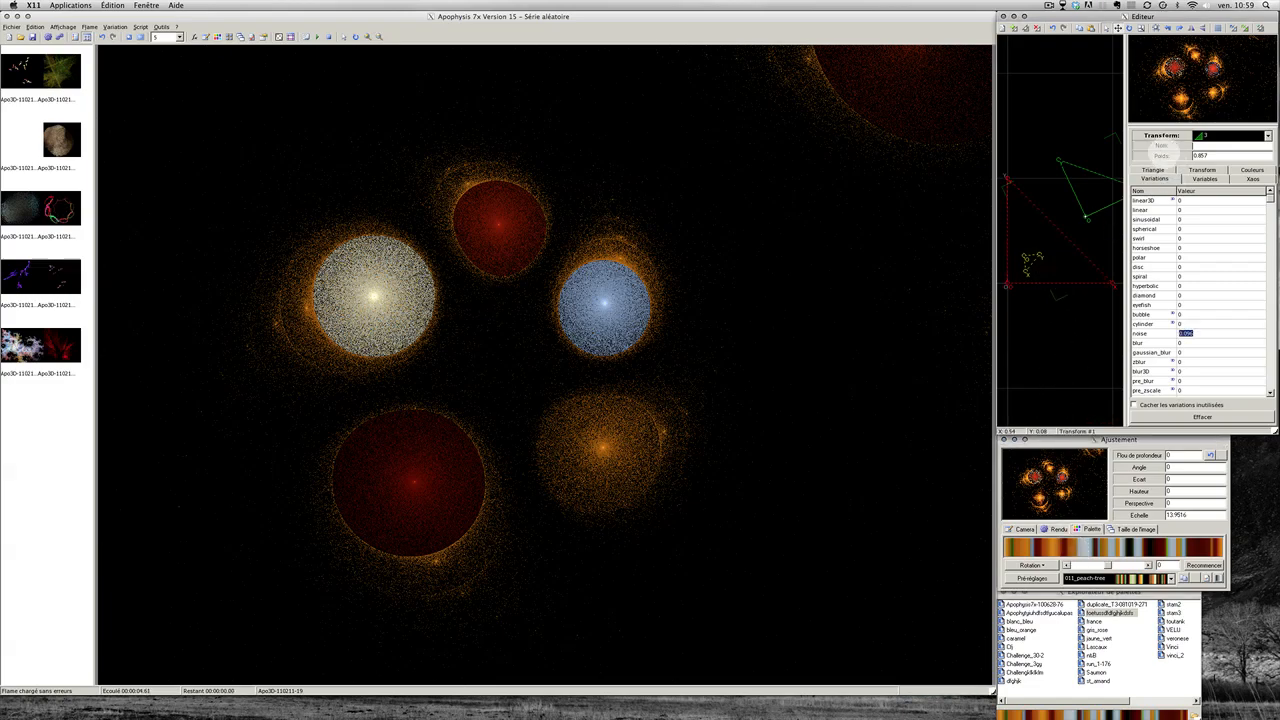
double_click(1163, 155)
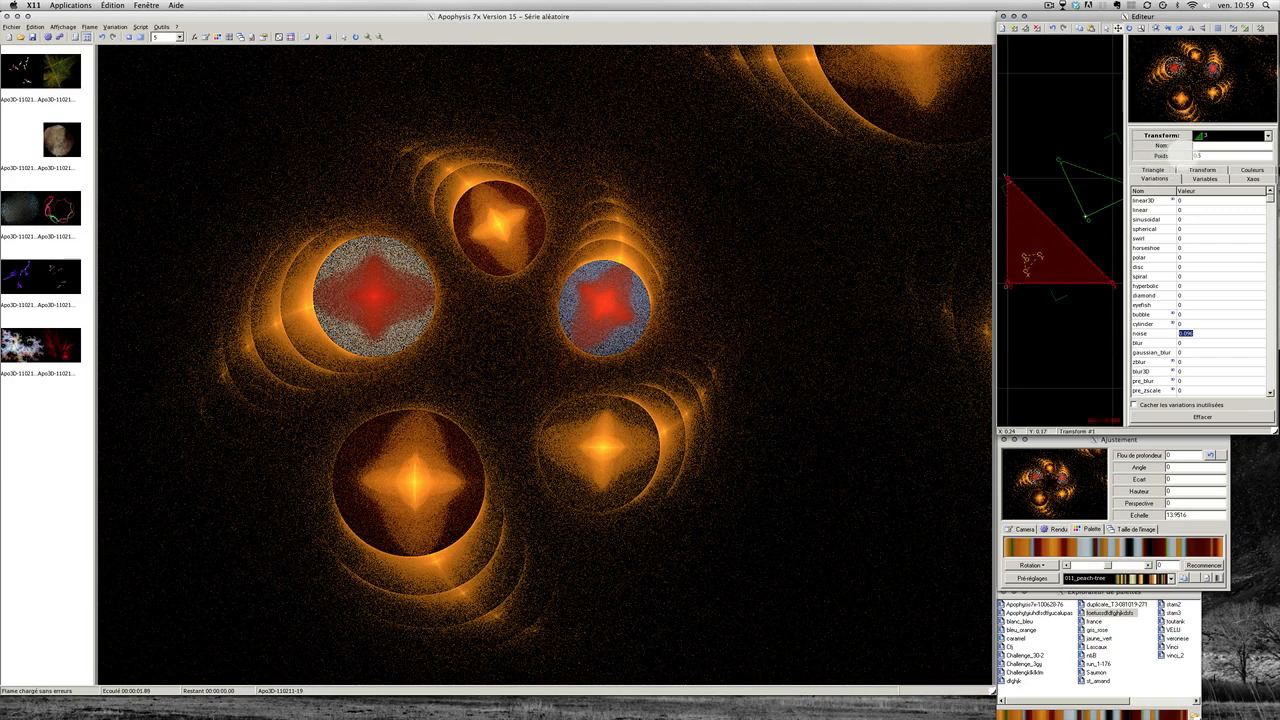
Step: Select transform 2's spherical value, then transform 3's bubble value, for editing
click(1030, 264)
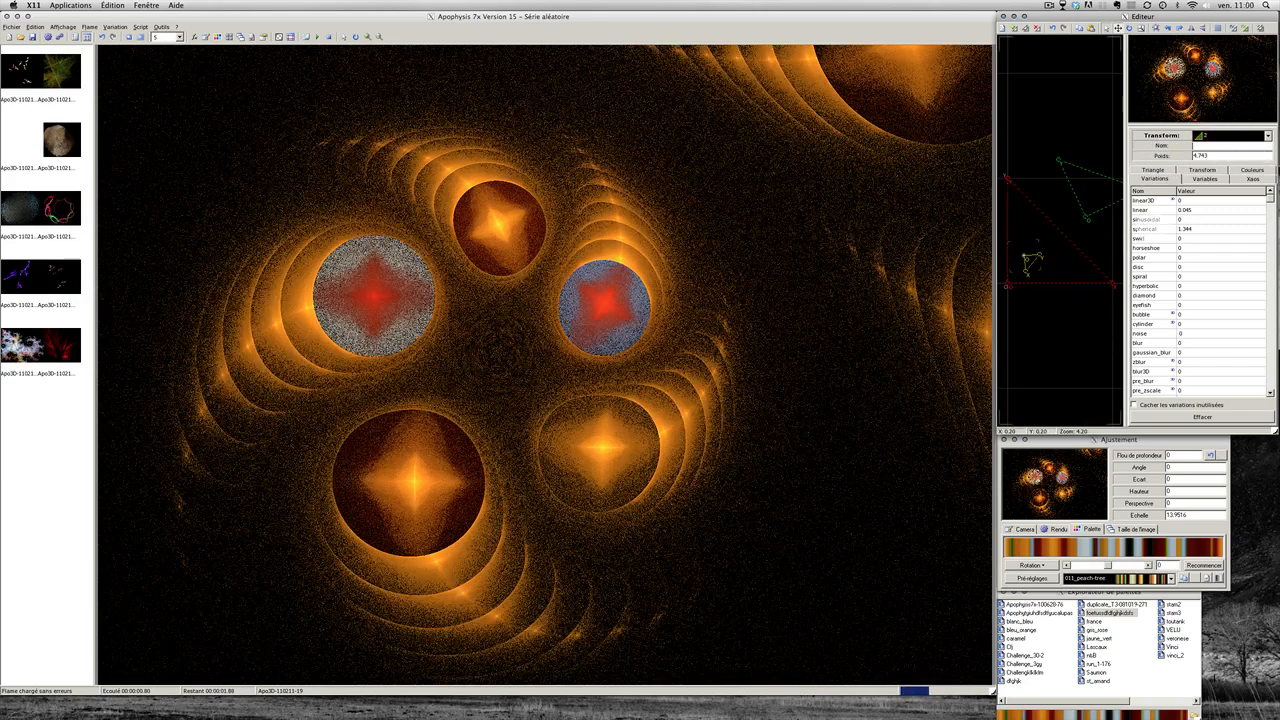
click(1151, 228)
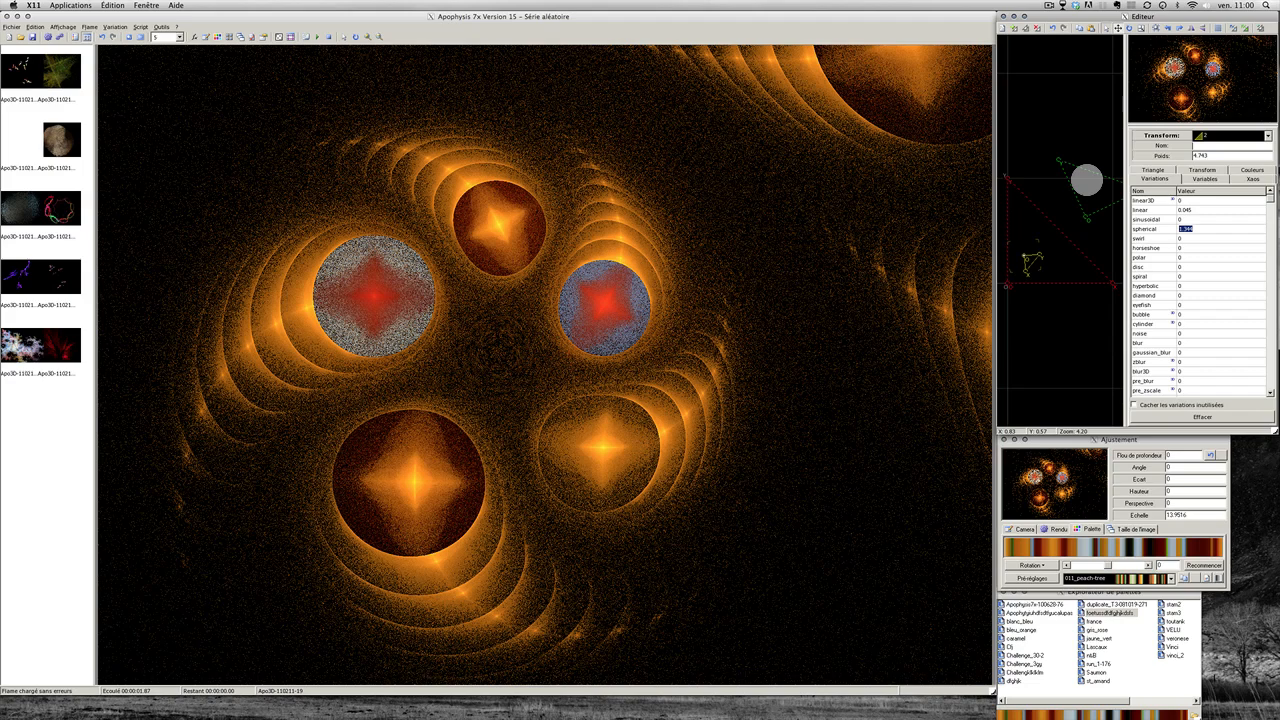
click(1087, 180)
click(1146, 315)
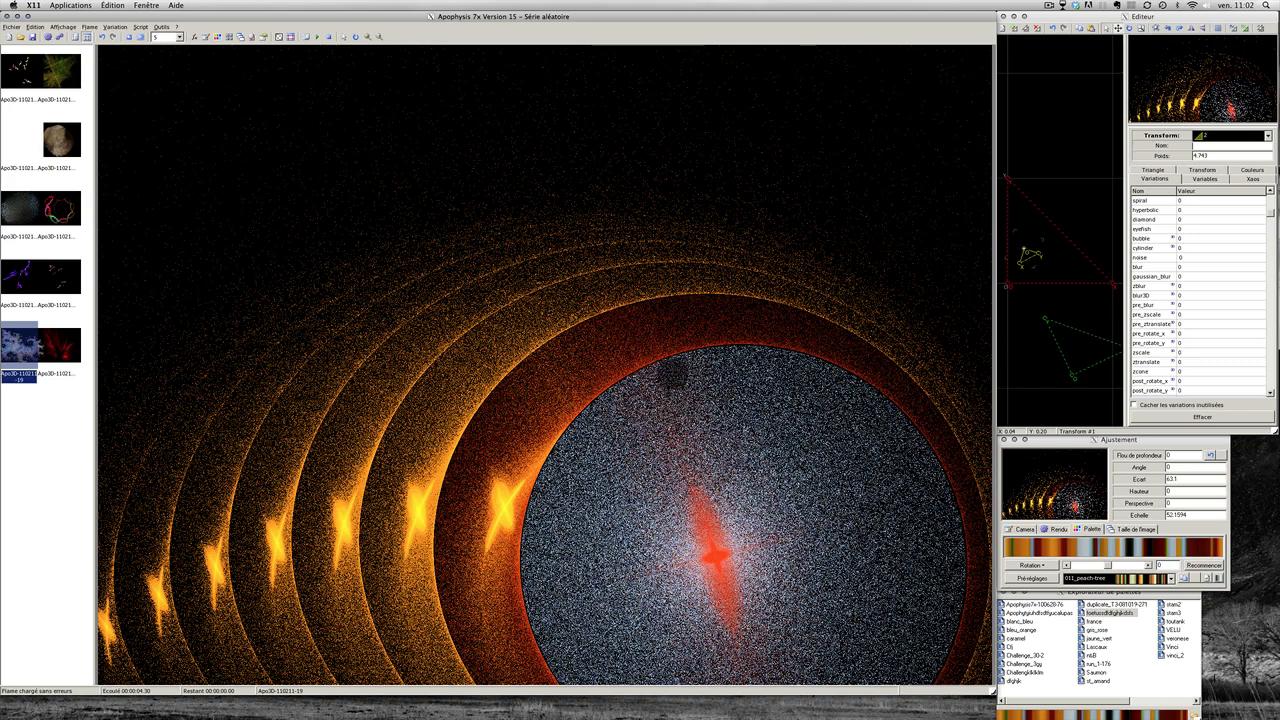
Step: Pan the flame upward onto the large orb and zoom out to scale 42.3519
drag(674, 357, 674, 358)
drag(683, 411, 688, 303)
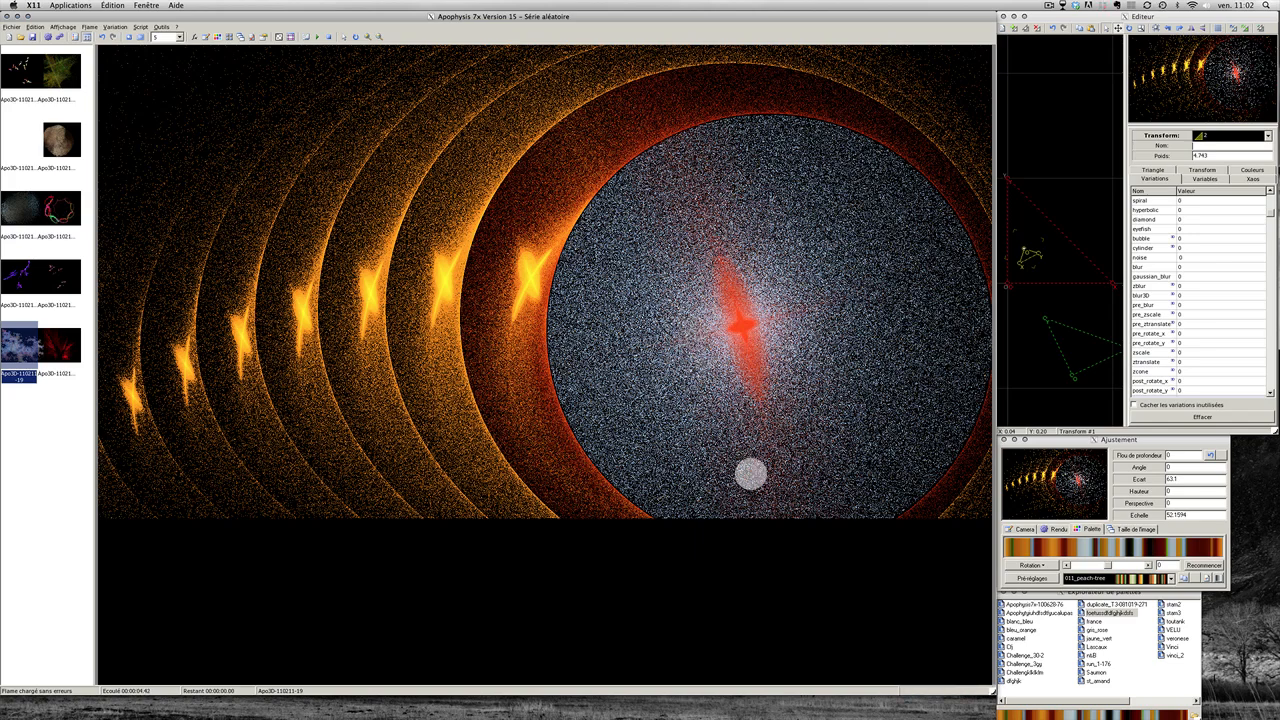
click(1130, 546)
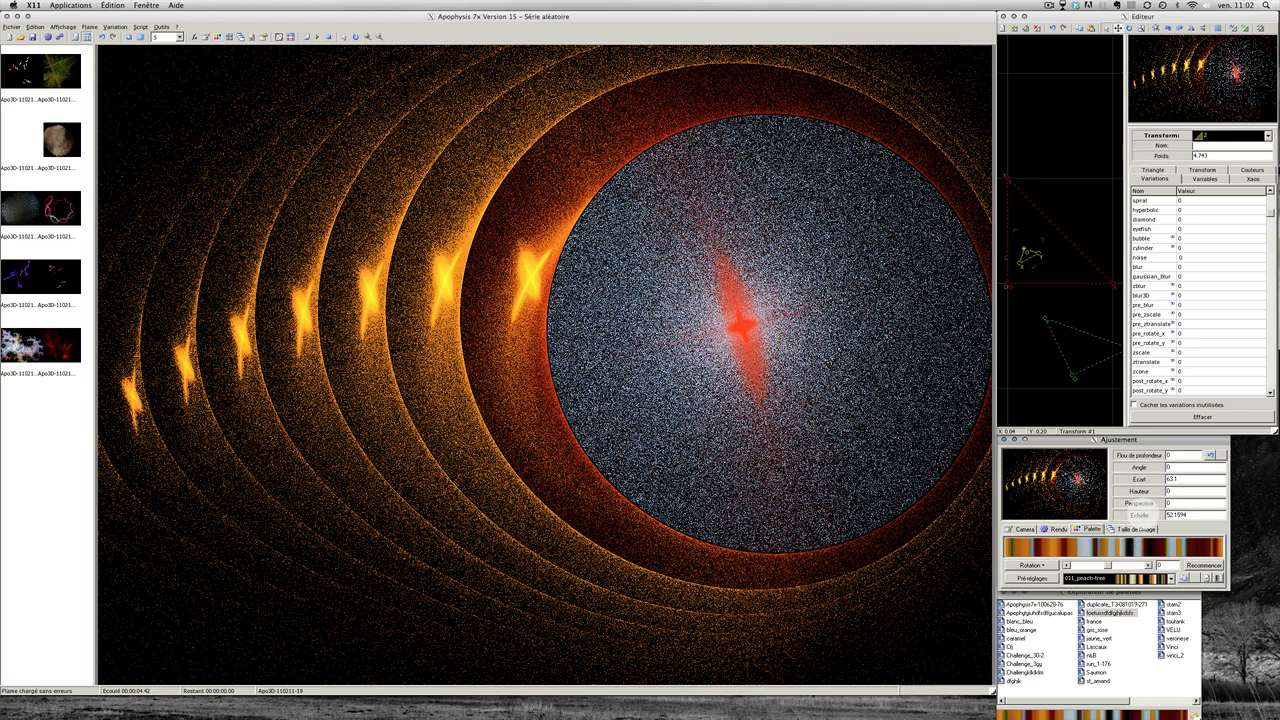
drag(1140, 512, 1148, 524)
click(865, 533)
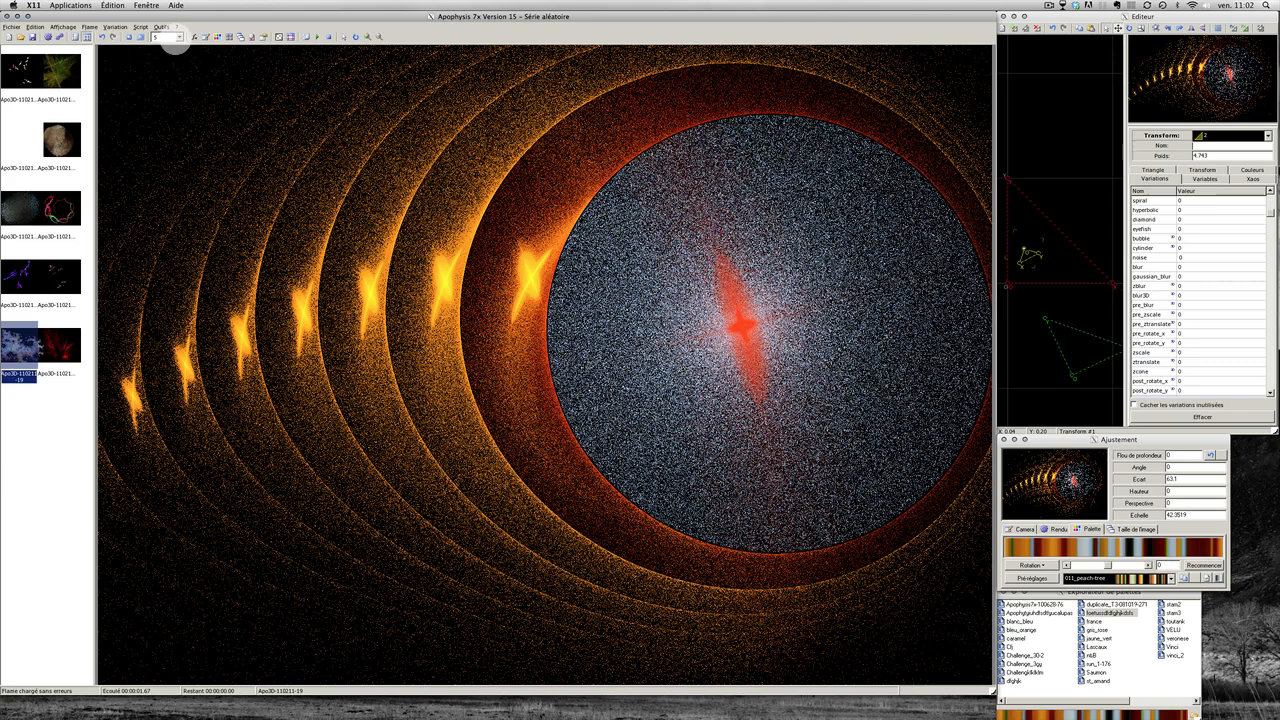
Step: Set the render quality to 100 and add a final transform in the Editeur
click(180, 37)
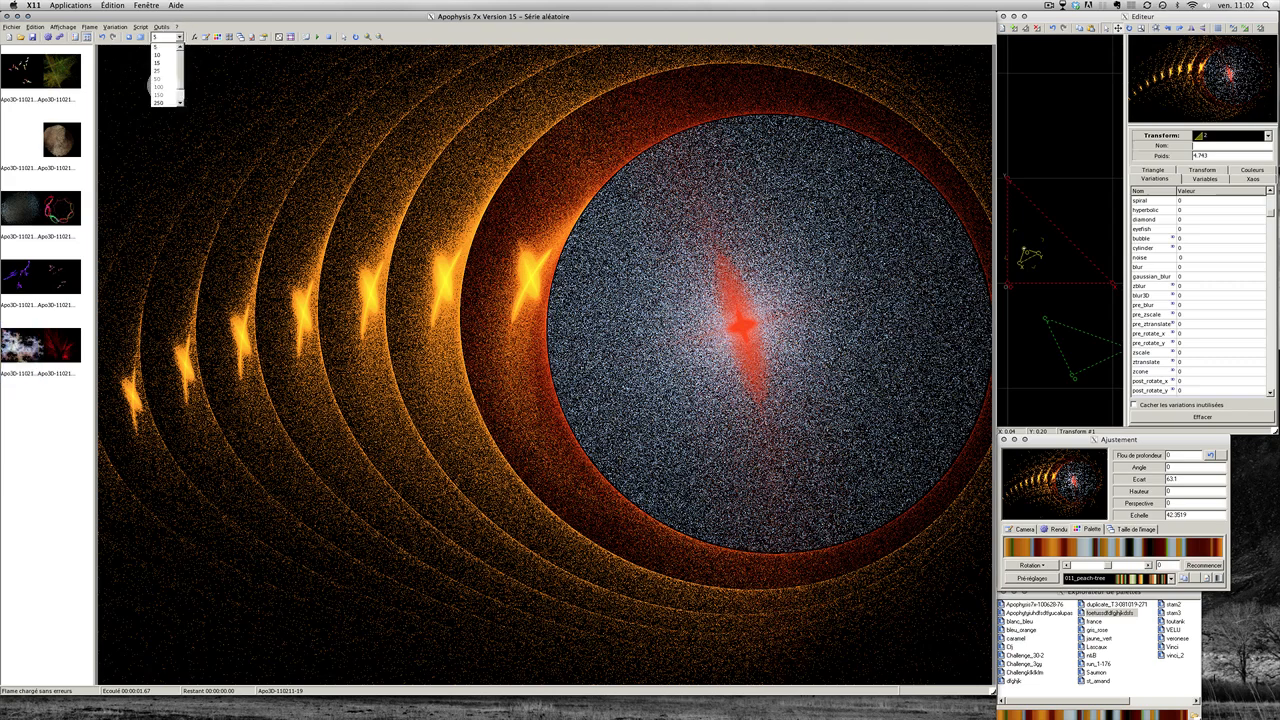
click(157, 87)
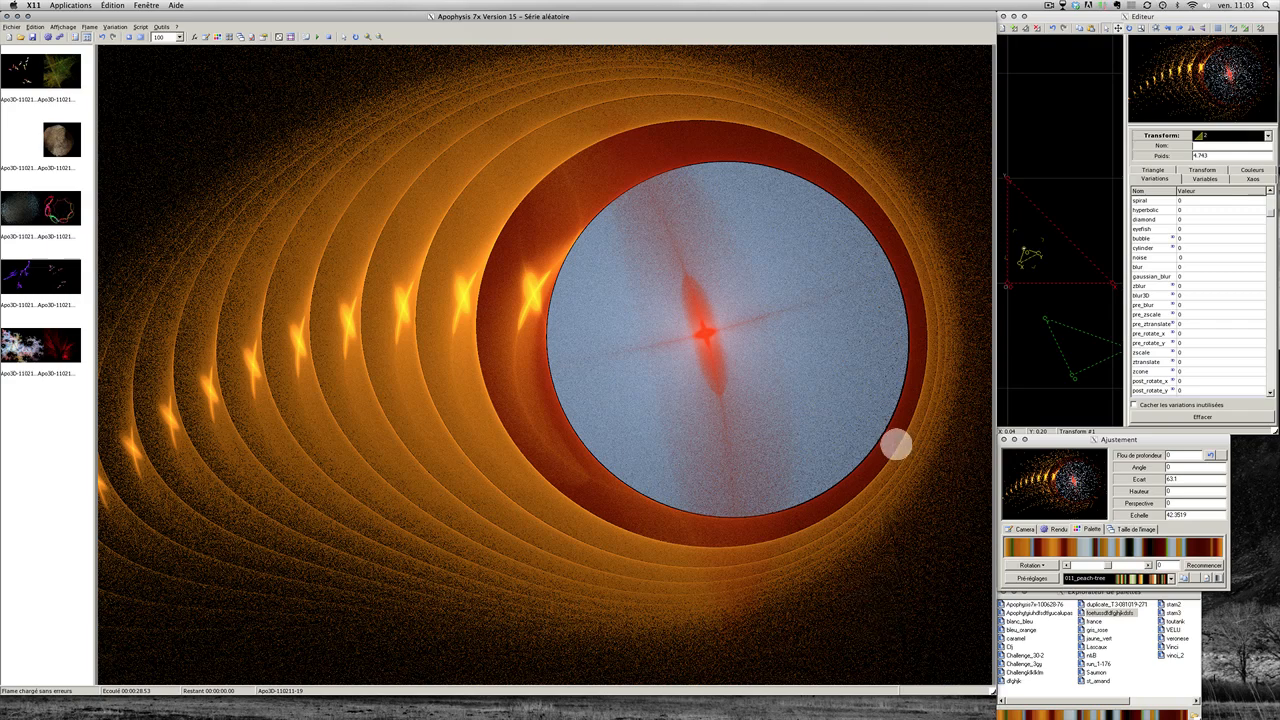
click(1057, 138)
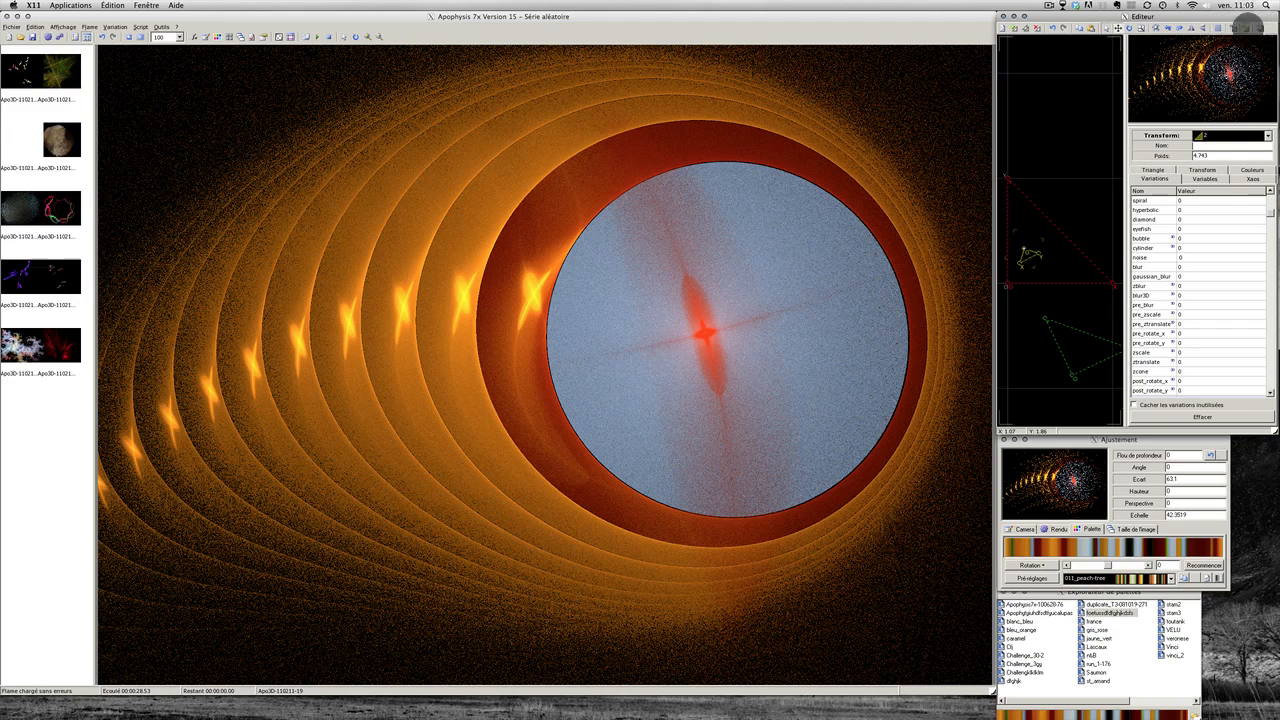
click(1248, 28)
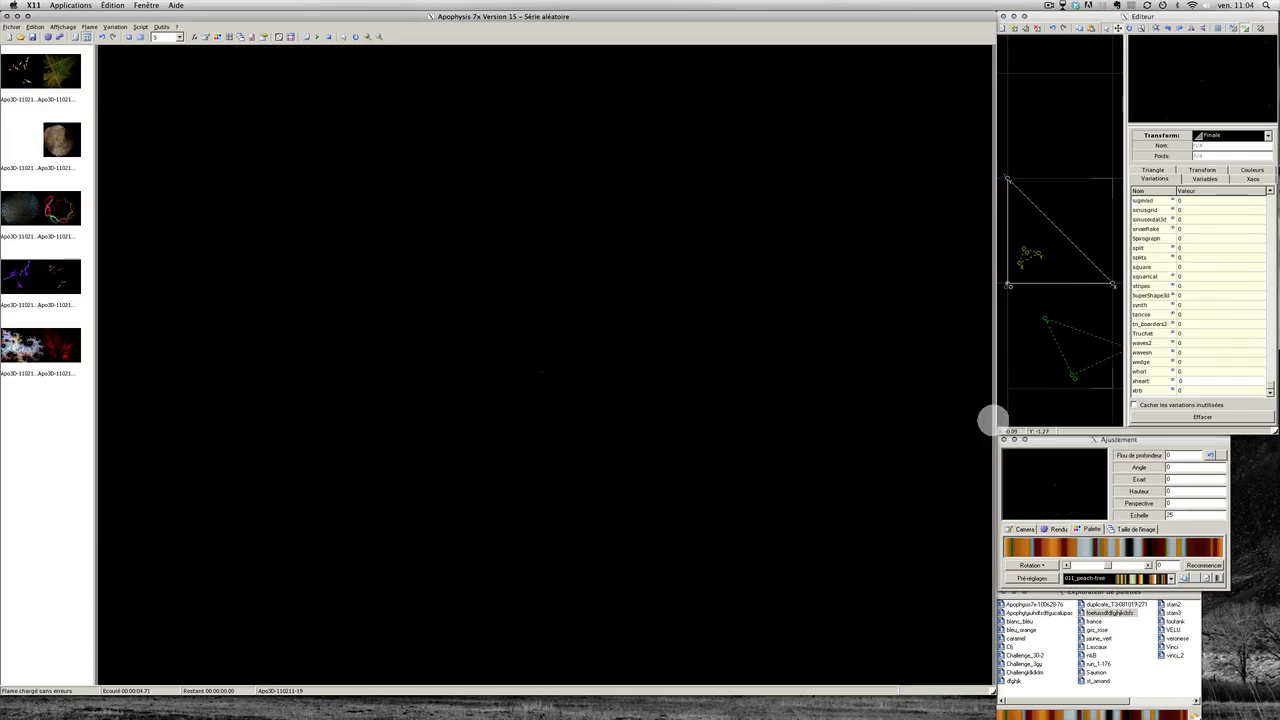
click(1003, 393)
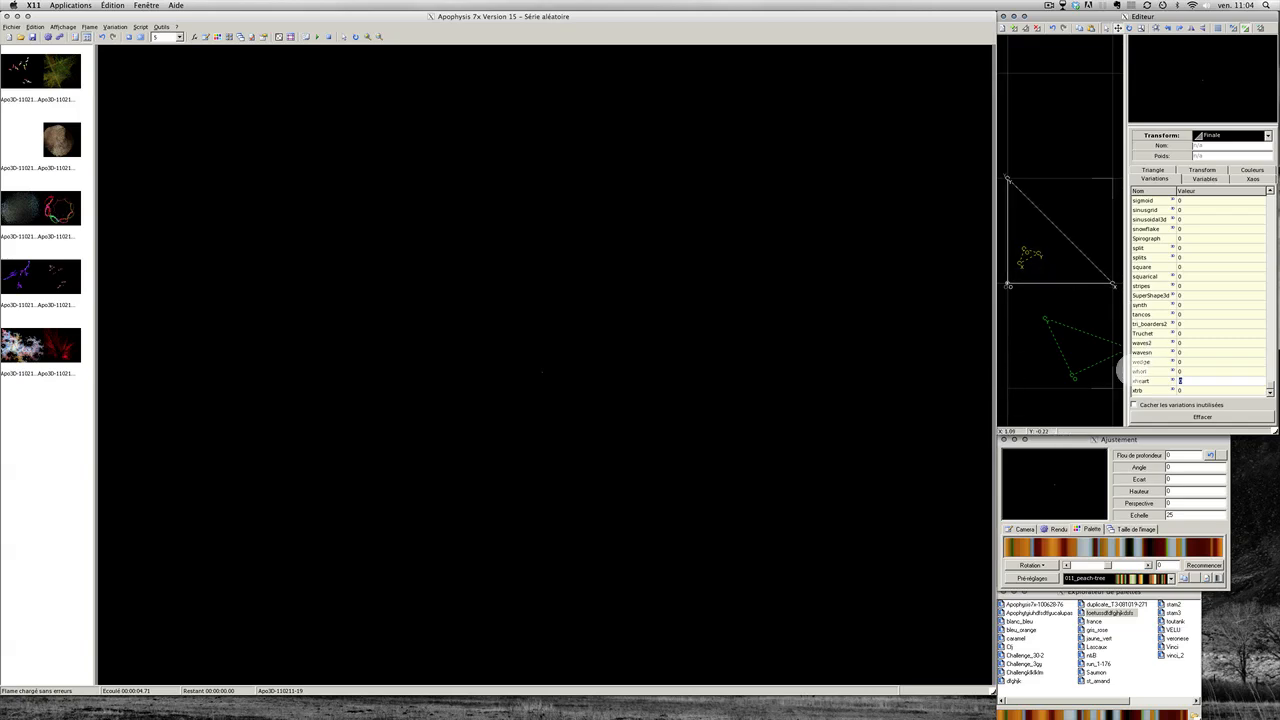
text(1)
key(Return)
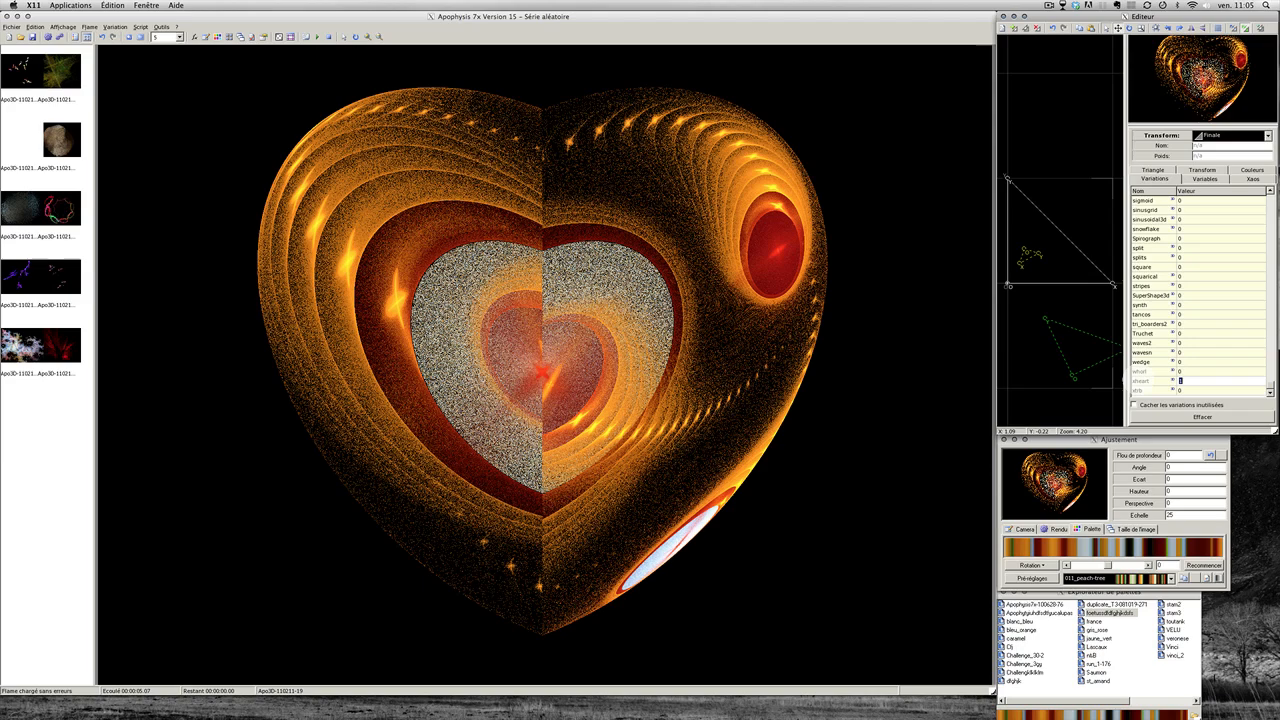
text(0)
key(Return)
scroll(1217, 373, up, 20)
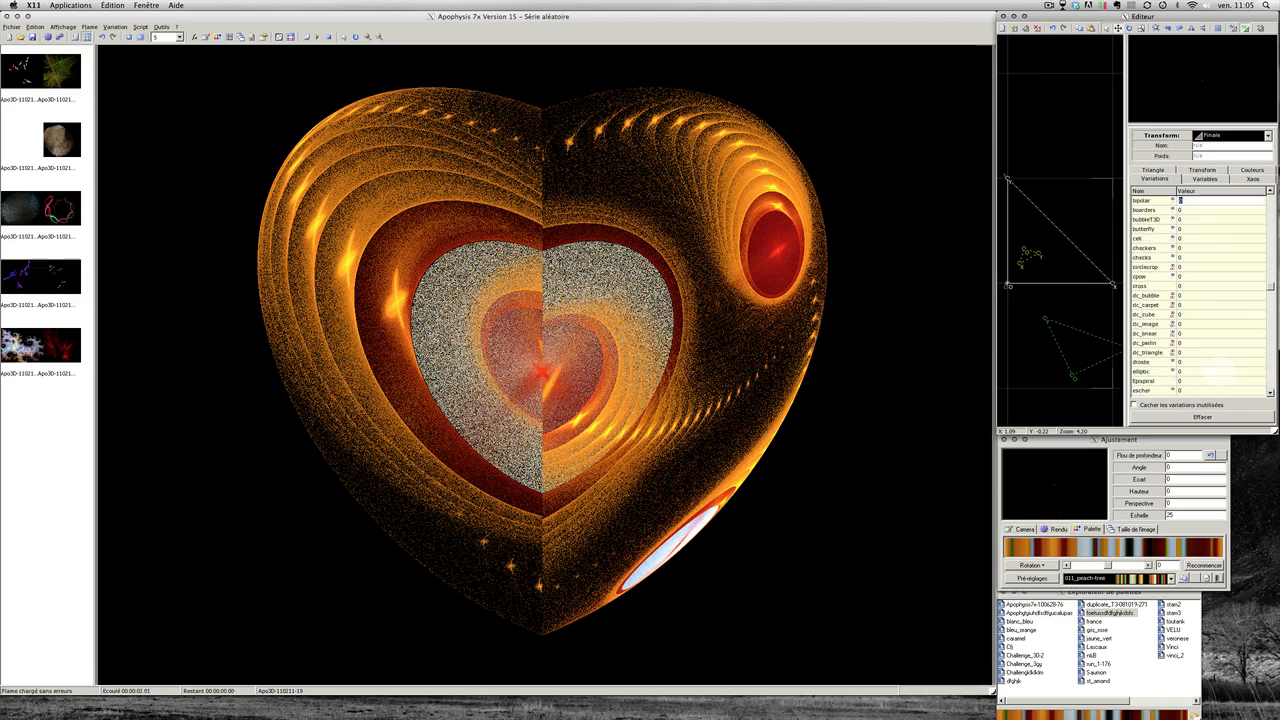
scroll(1200, 300, up, 2)
scroll(1200, 294, up, 4)
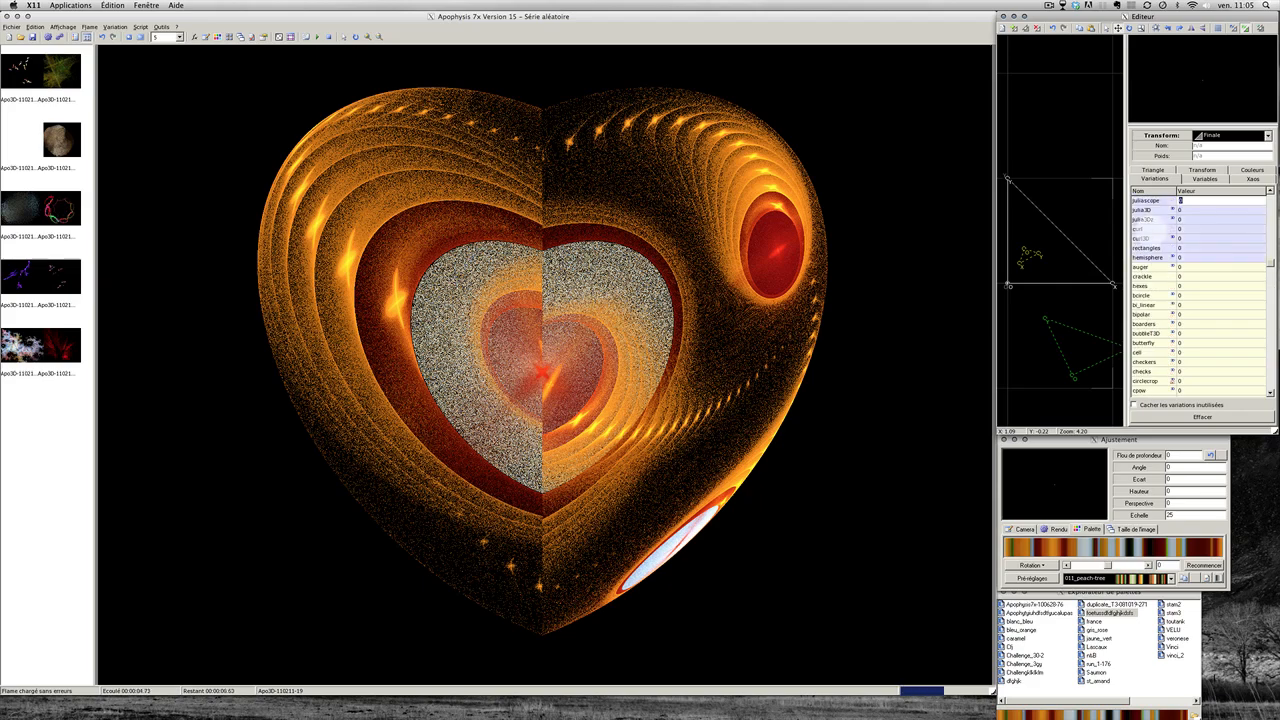
drag(1269, 262, 1269, 200)
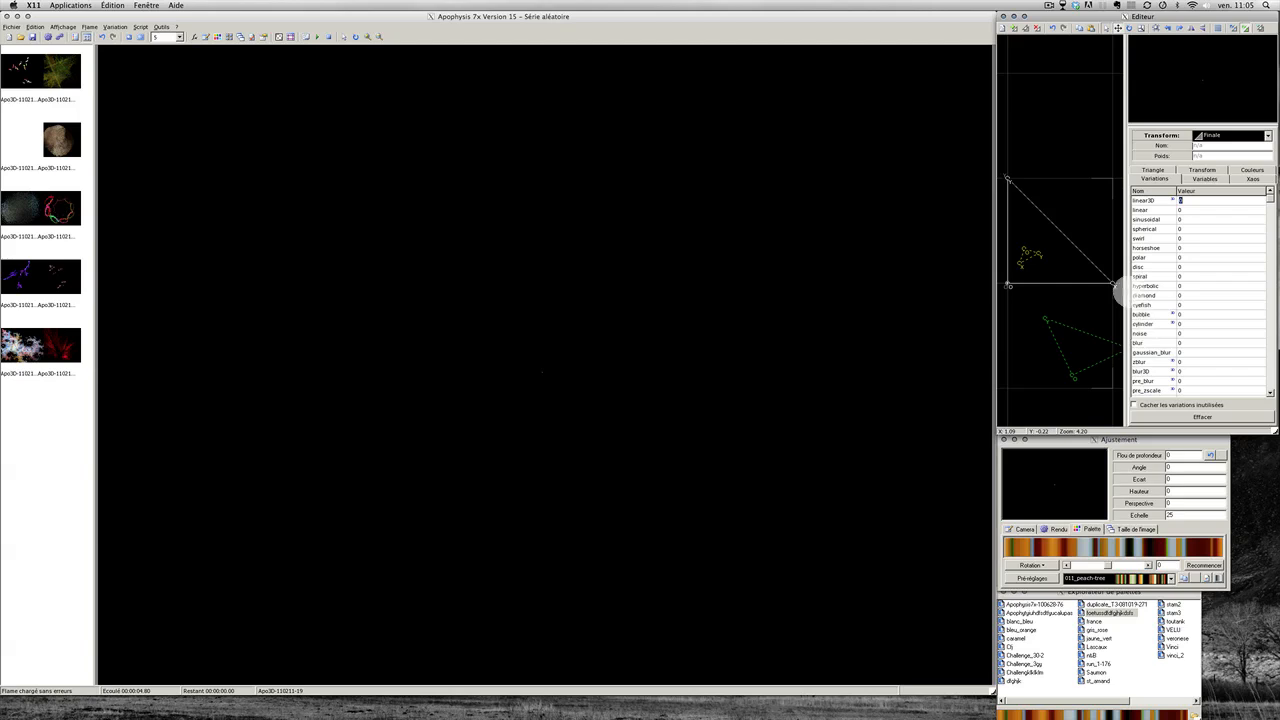
Step: Turn bubble on at 1, rotate the flame to angle 5.2, and rotate transform 2 slightly
double_click(1138, 314)
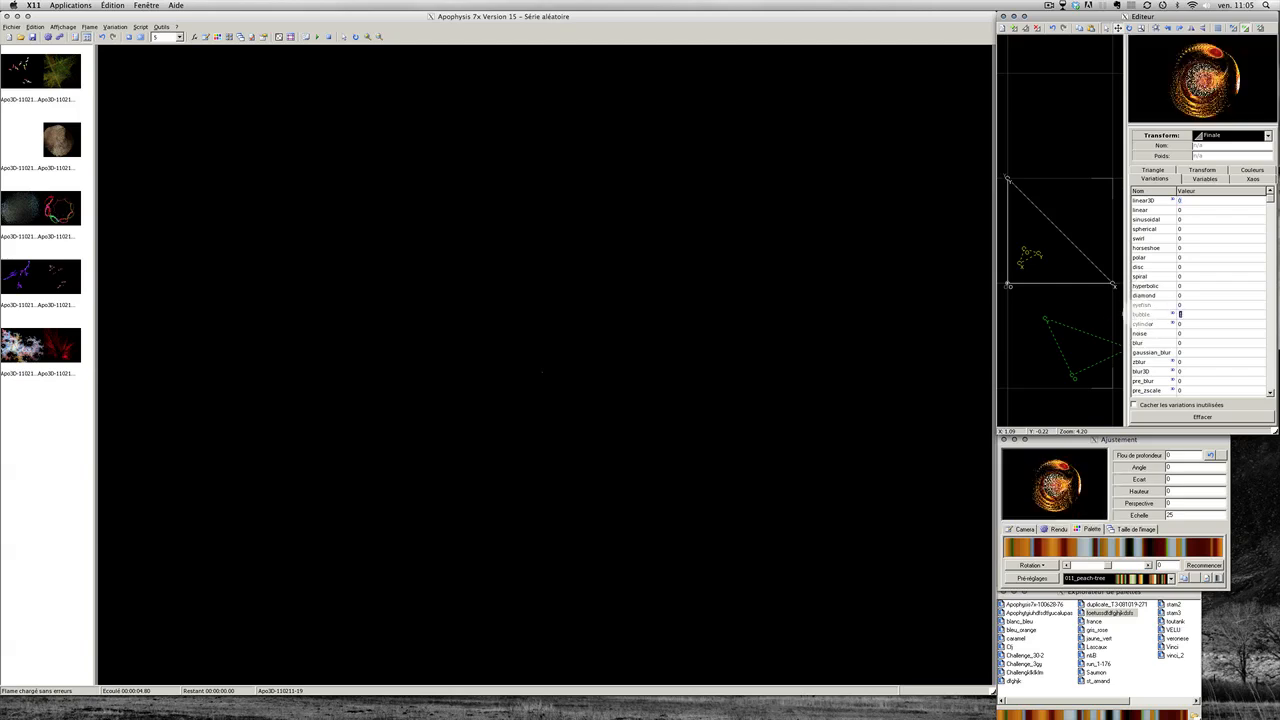
click(1130, 465)
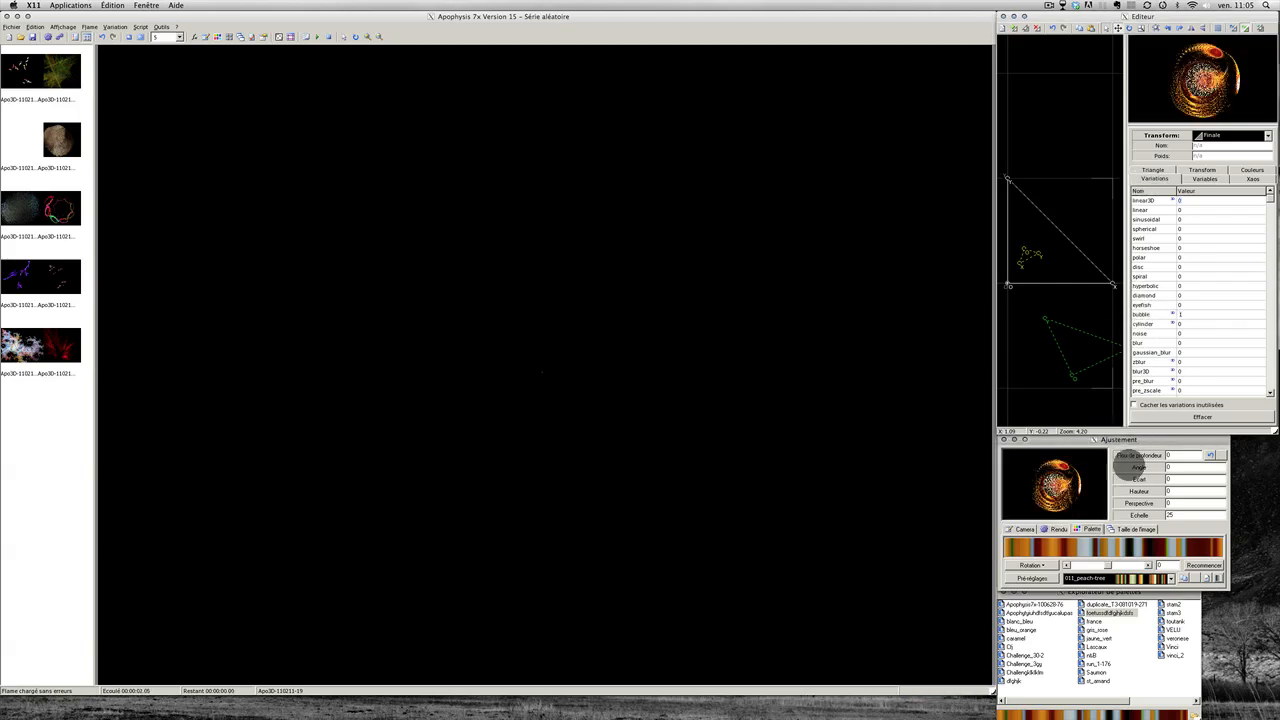
click(1132, 465)
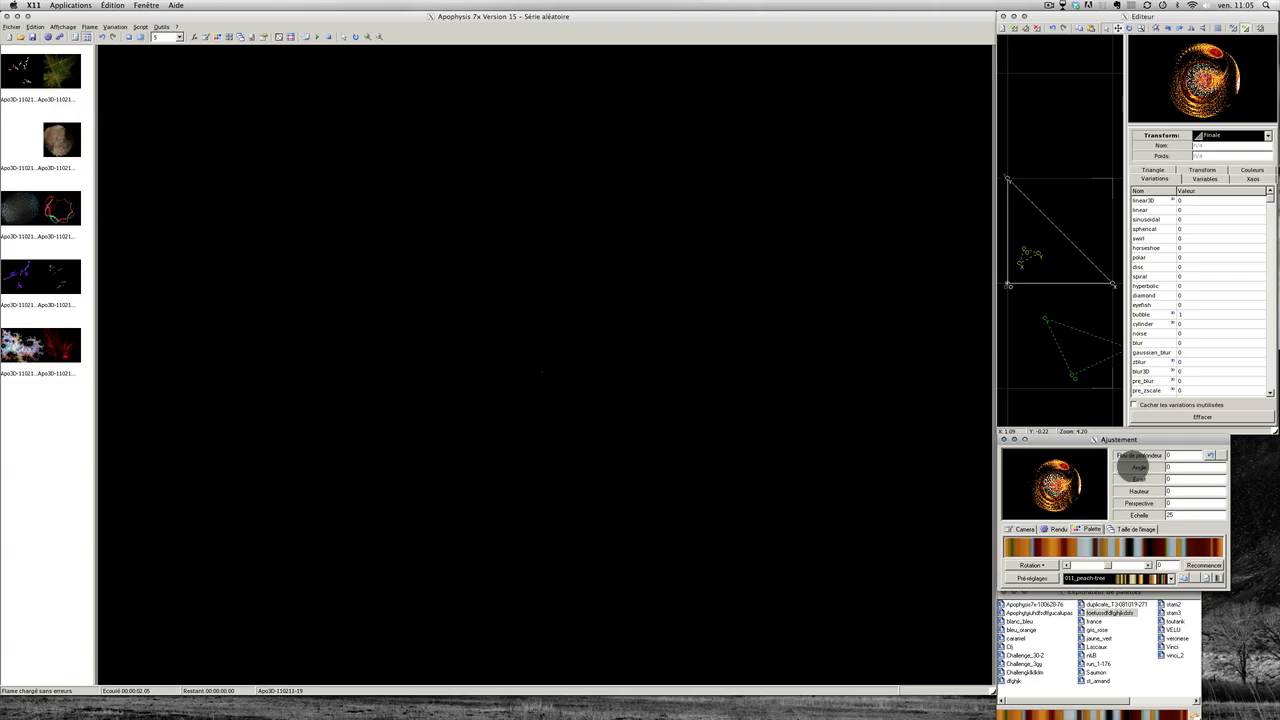
drag(1138, 467, 1136, 466)
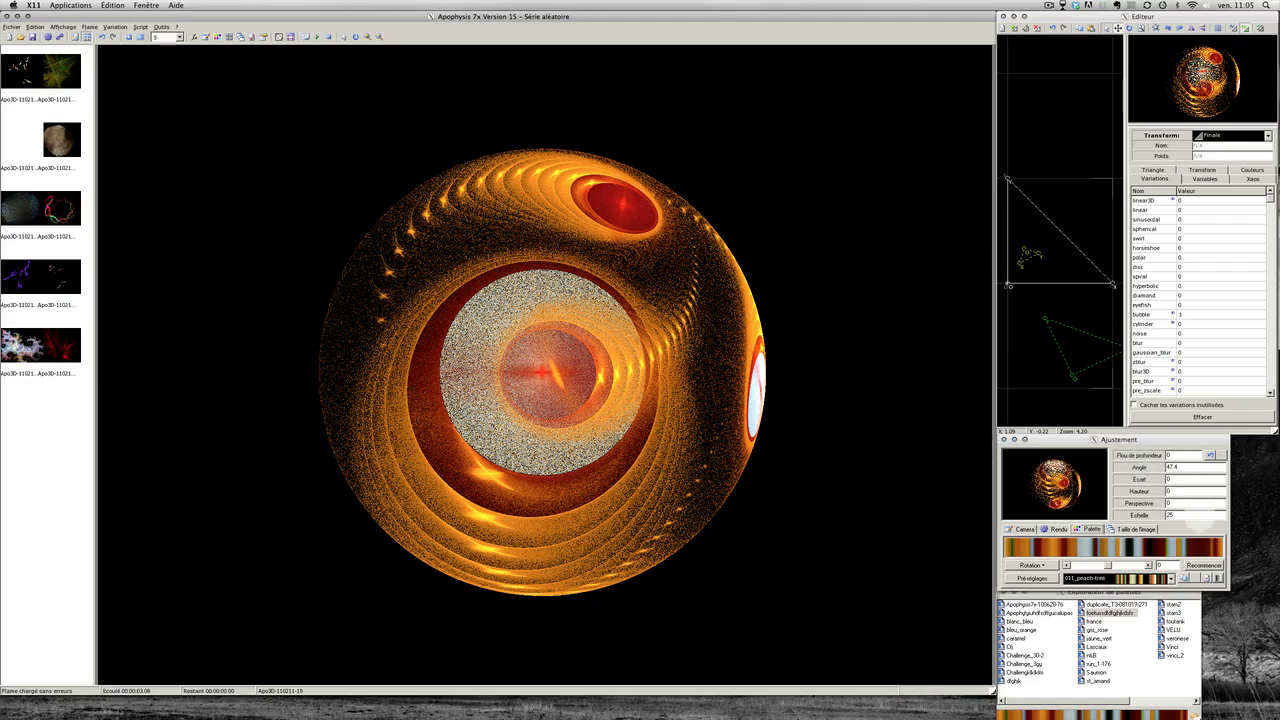
click(1075, 286)
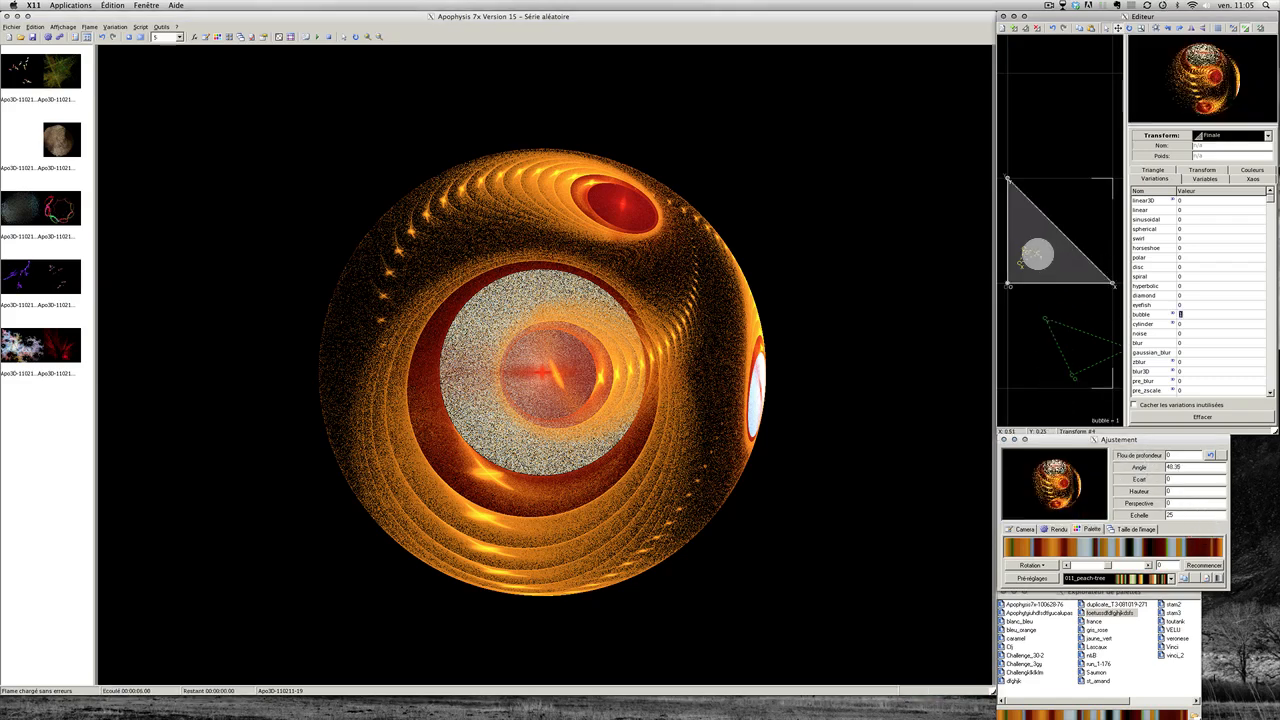
drag(1031, 250, 1020, 256)
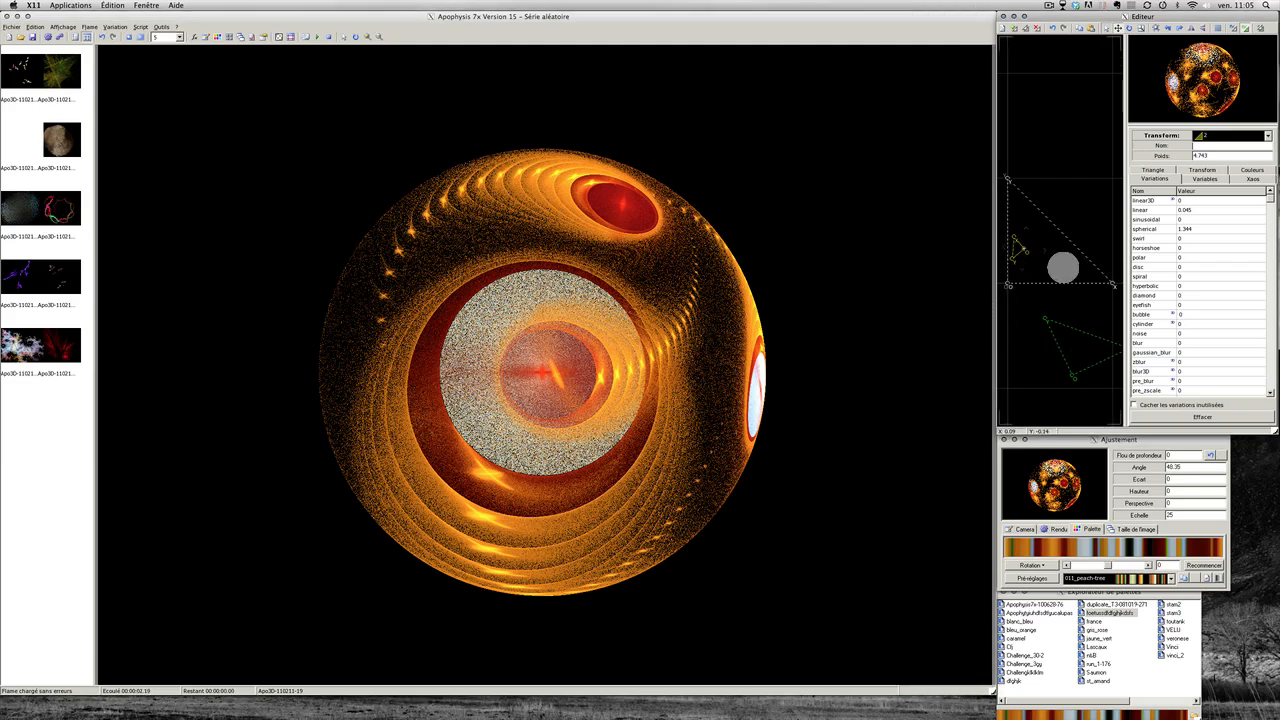
Step: Raise transform 1's noise amount to 0.043
click(1062, 267)
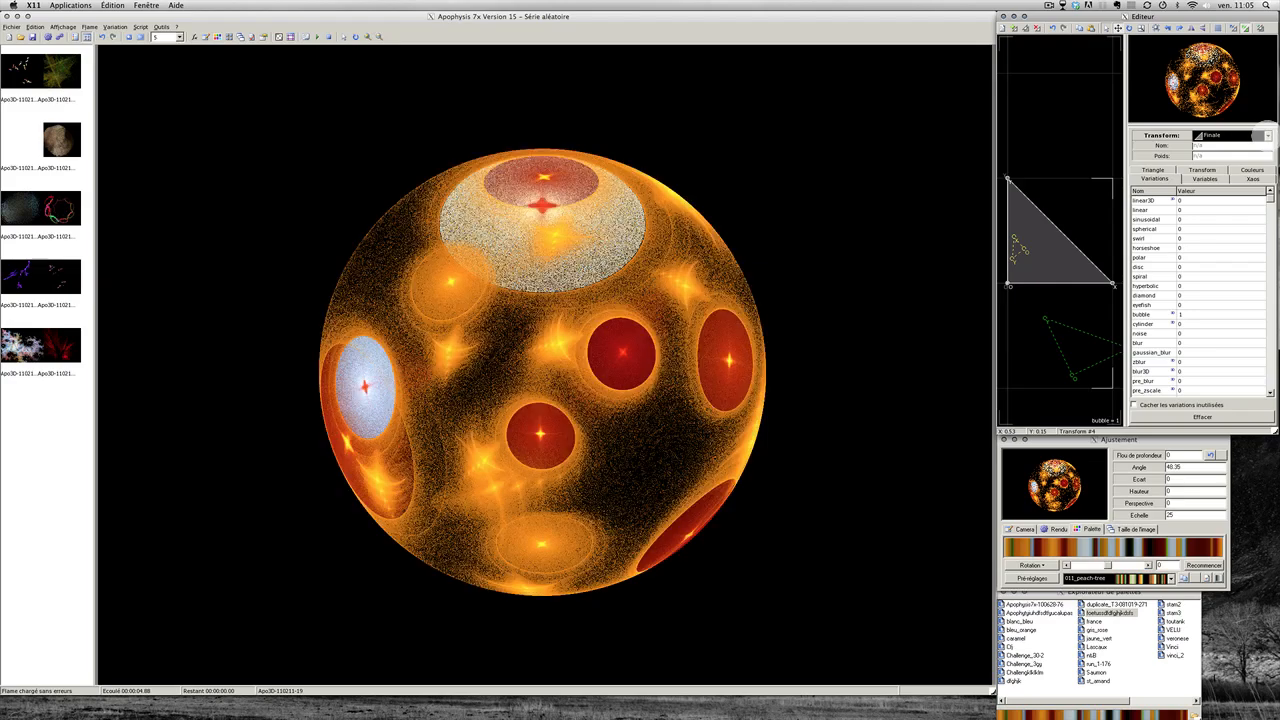
click(1267, 136)
click(1198, 148)
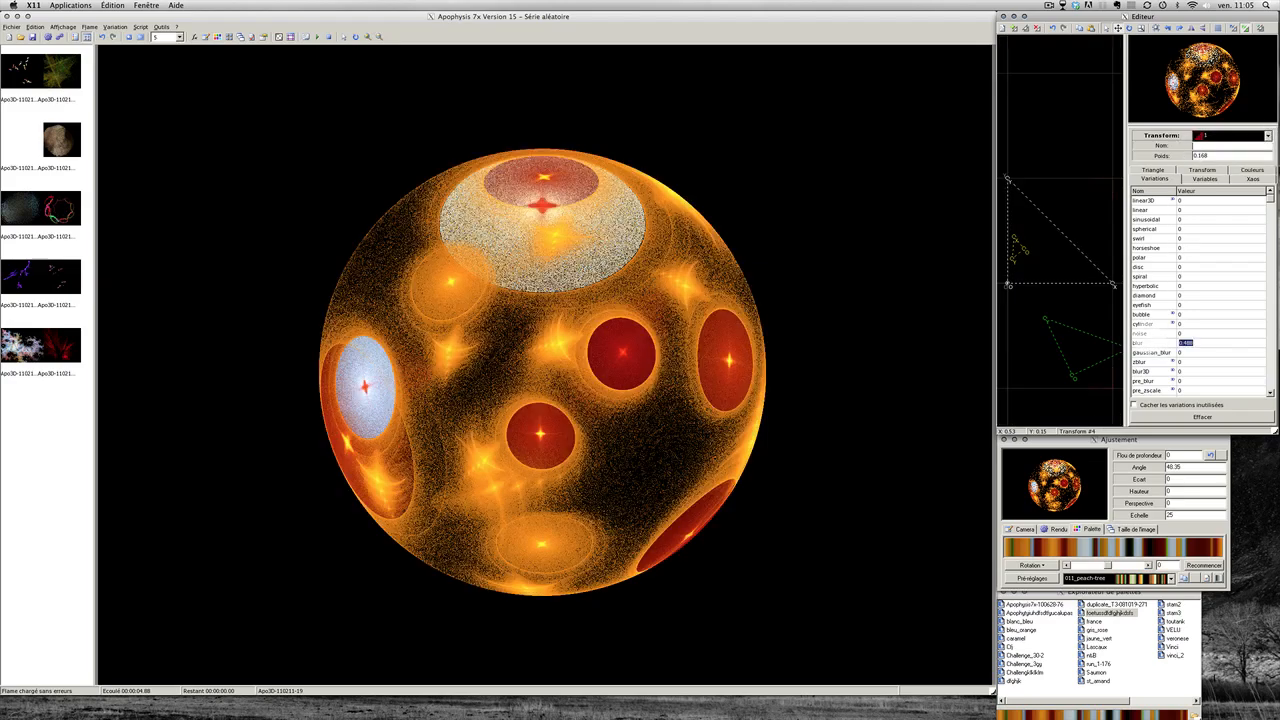
click(1141, 333)
drag(1144, 332, 1145, 331)
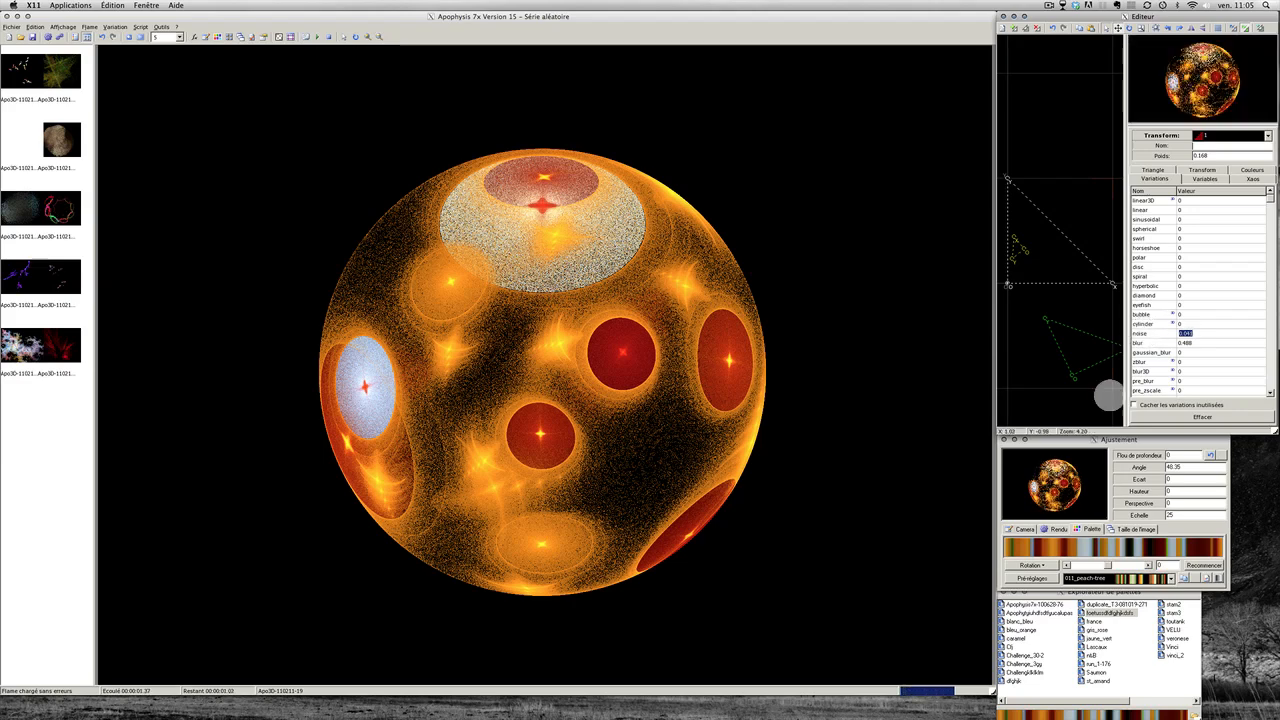
Step: Increase the flame scale to about 30.5 so the sphere fills more of the frame
click(1086, 439)
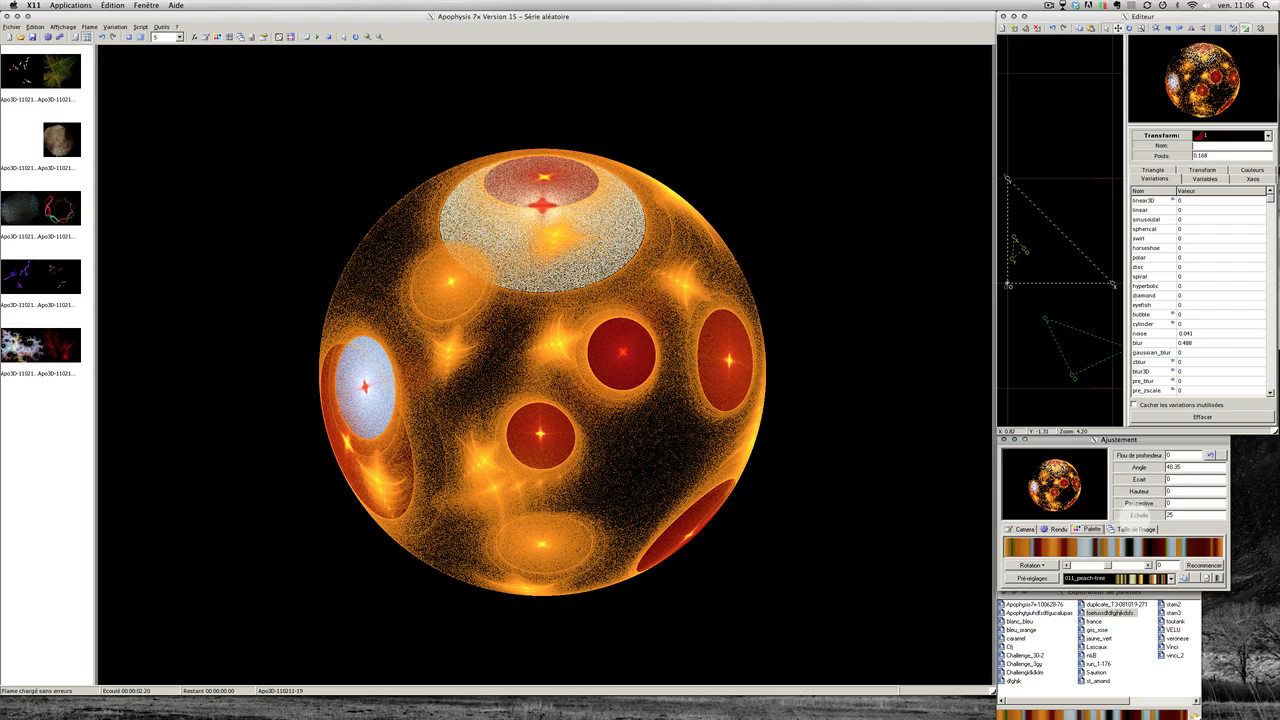
click(1128, 512)
mouse_move(1140, 511)
mouse_down()
mouse_move(1186, 505)
mouse_move(1129, 518)
mouse_move(1136, 509)
mouse_up()
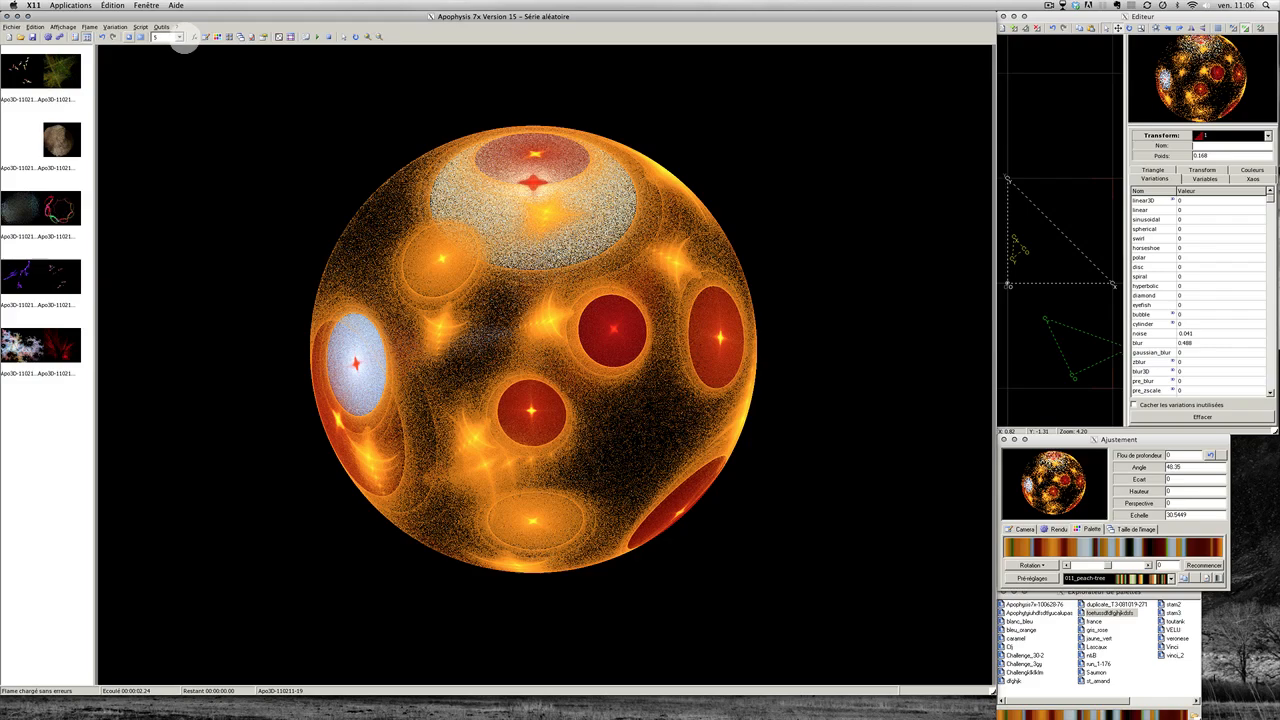
Step: Render the orb-cratered sphere at quality 250 for a smooth, glossy result
click(179, 37)
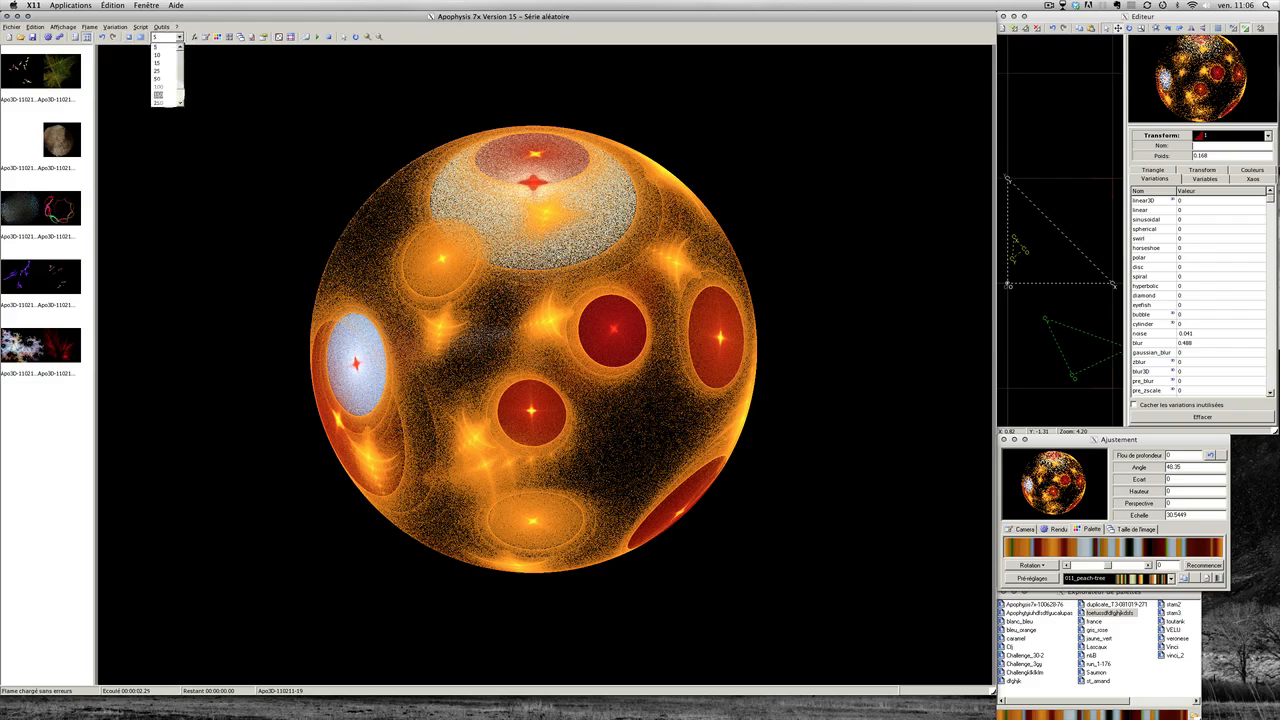
scroll(158, 93, down, 1)
click(158, 94)
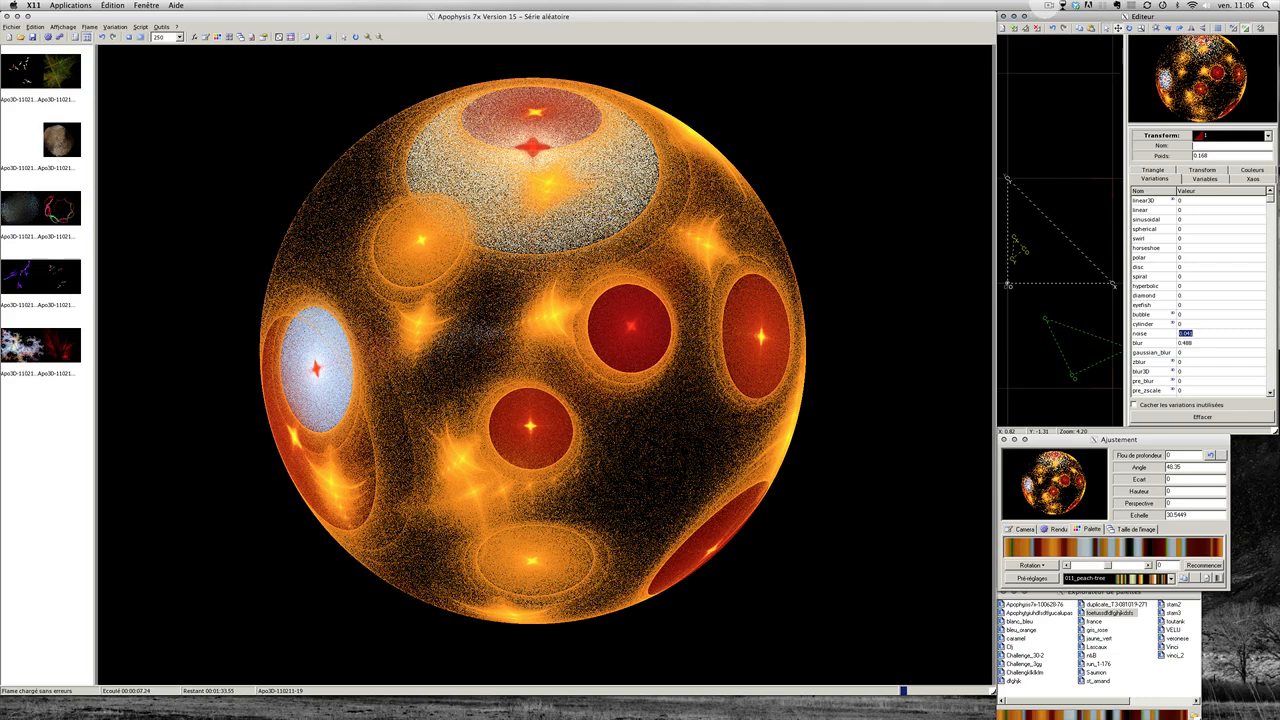
click(1062, 6)
click(1062, 36)
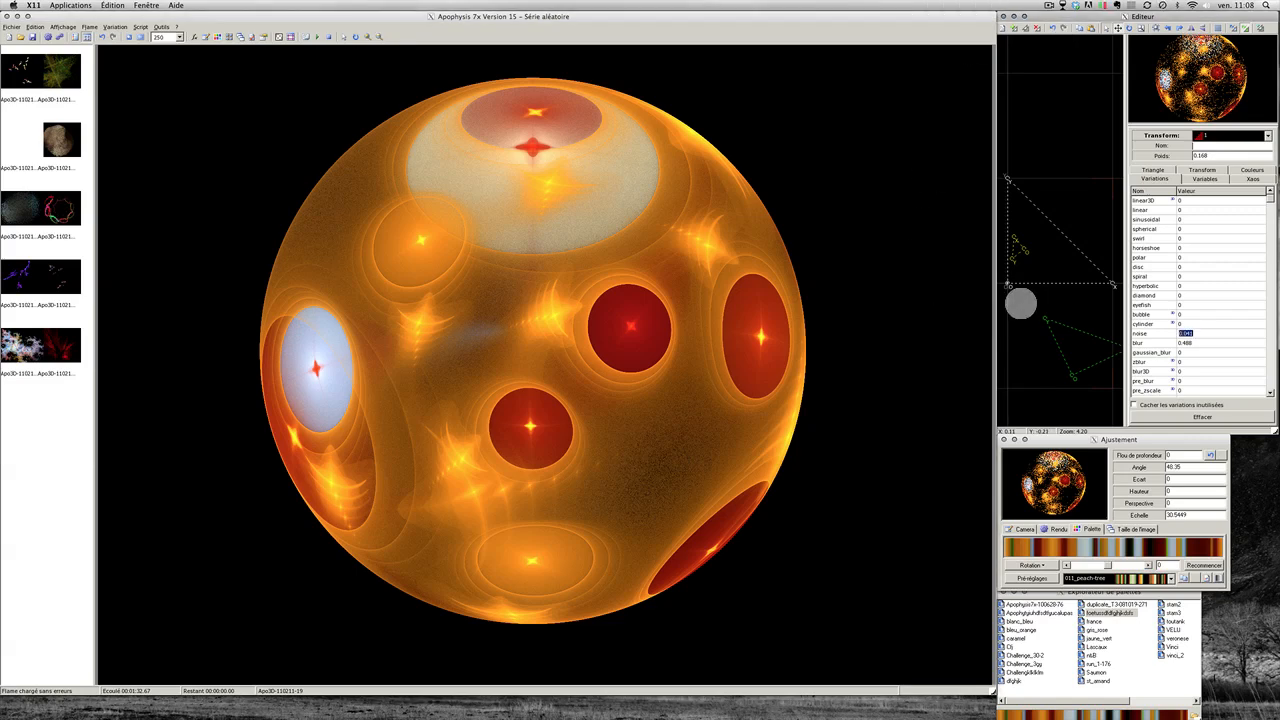
Step: Nudge transform 3, then add a new transform with linear3D at 0 and spherical at 1
click(1016, 251)
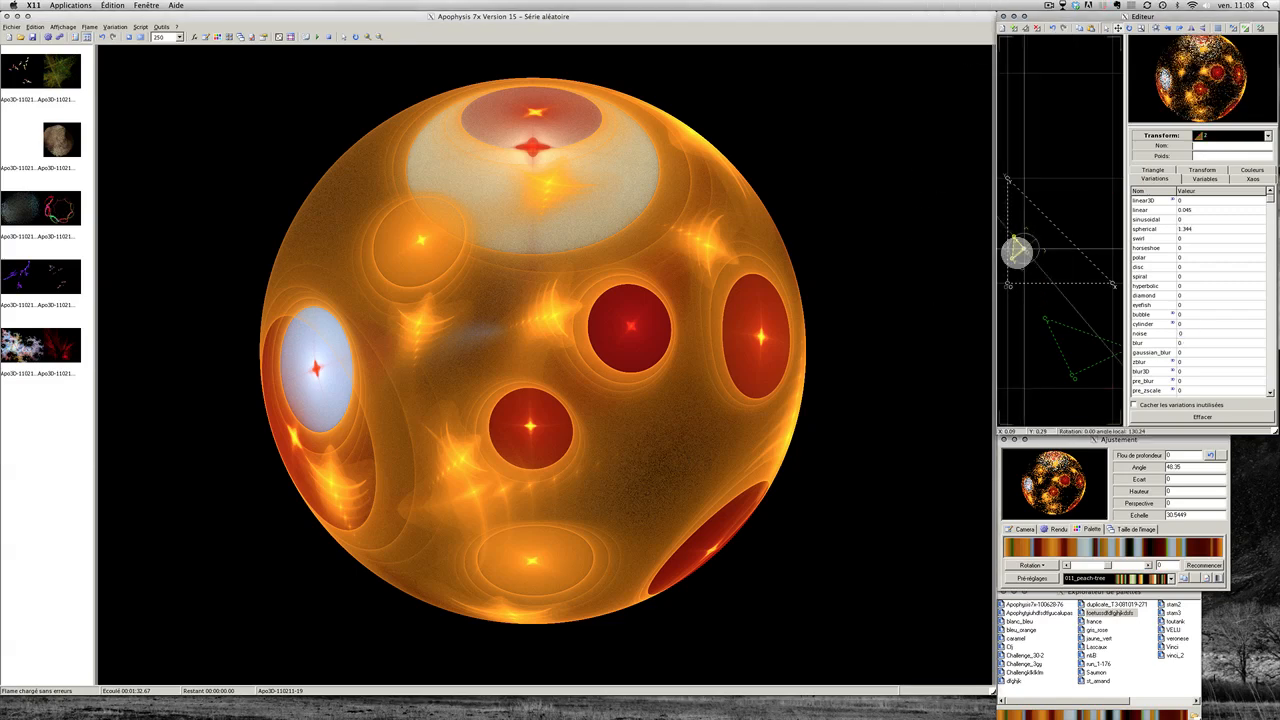
click(1066, 338)
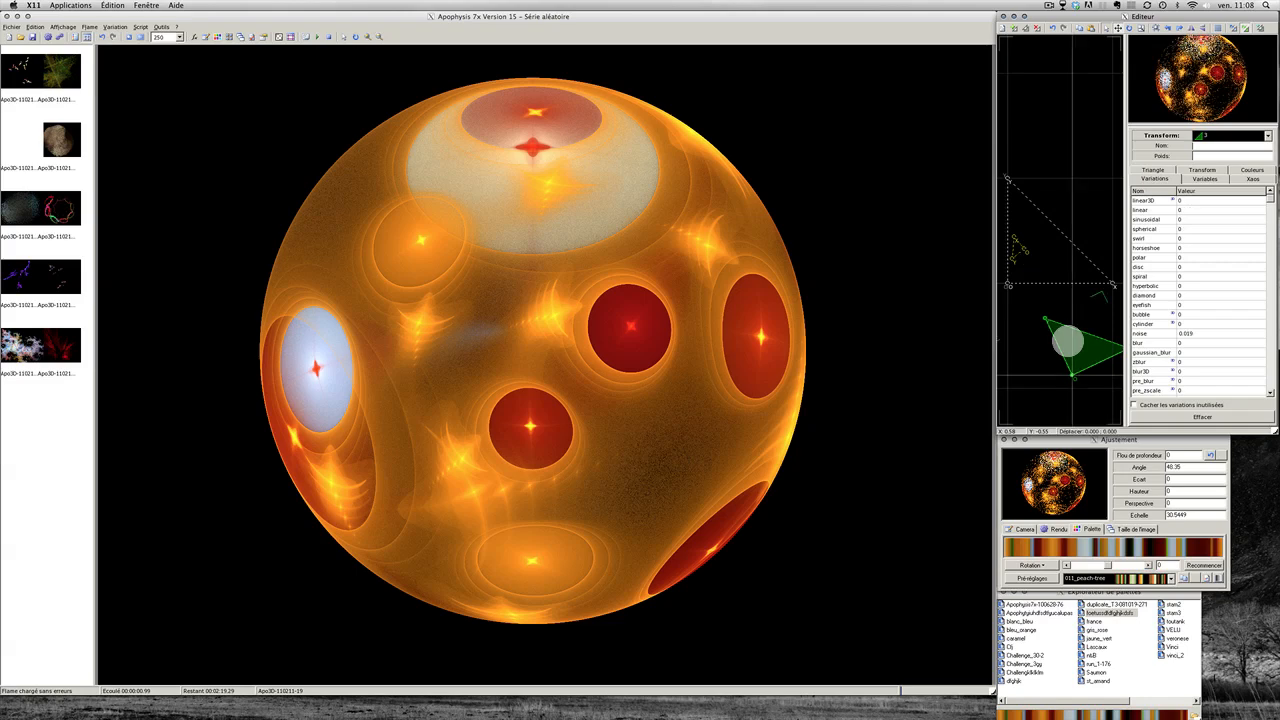
drag(1068, 341, 1064, 352)
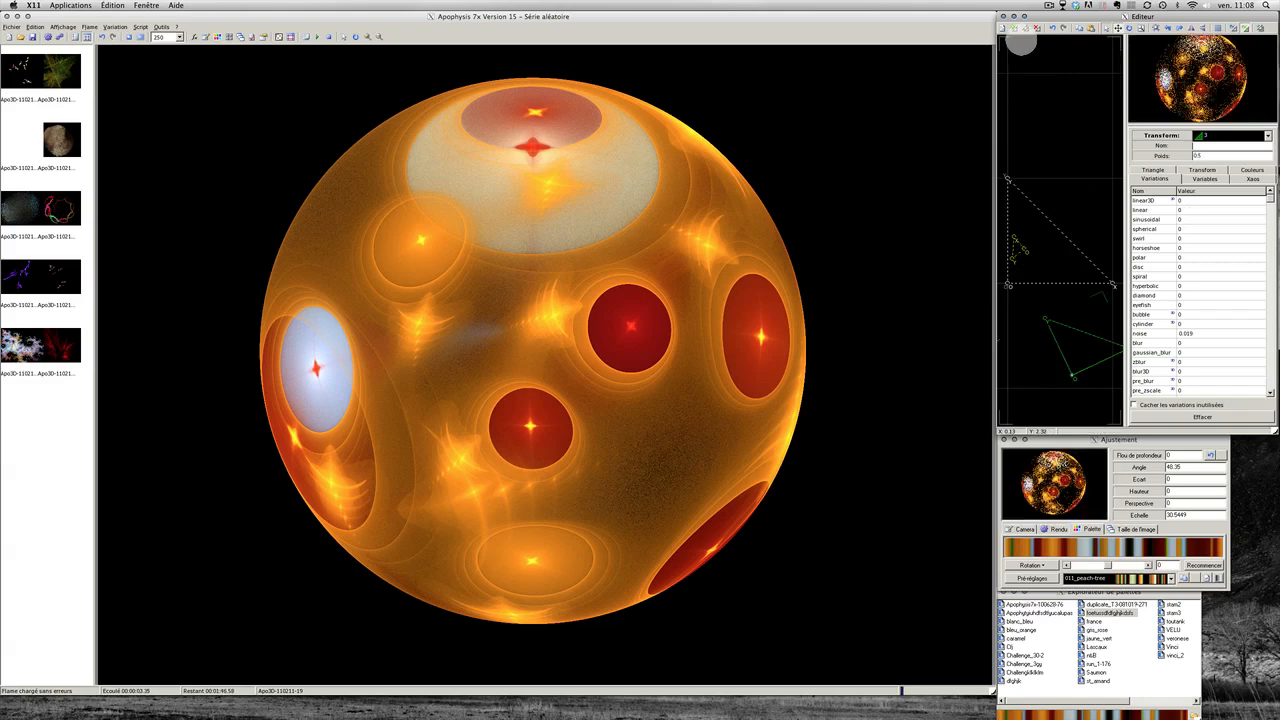
click(1015, 32)
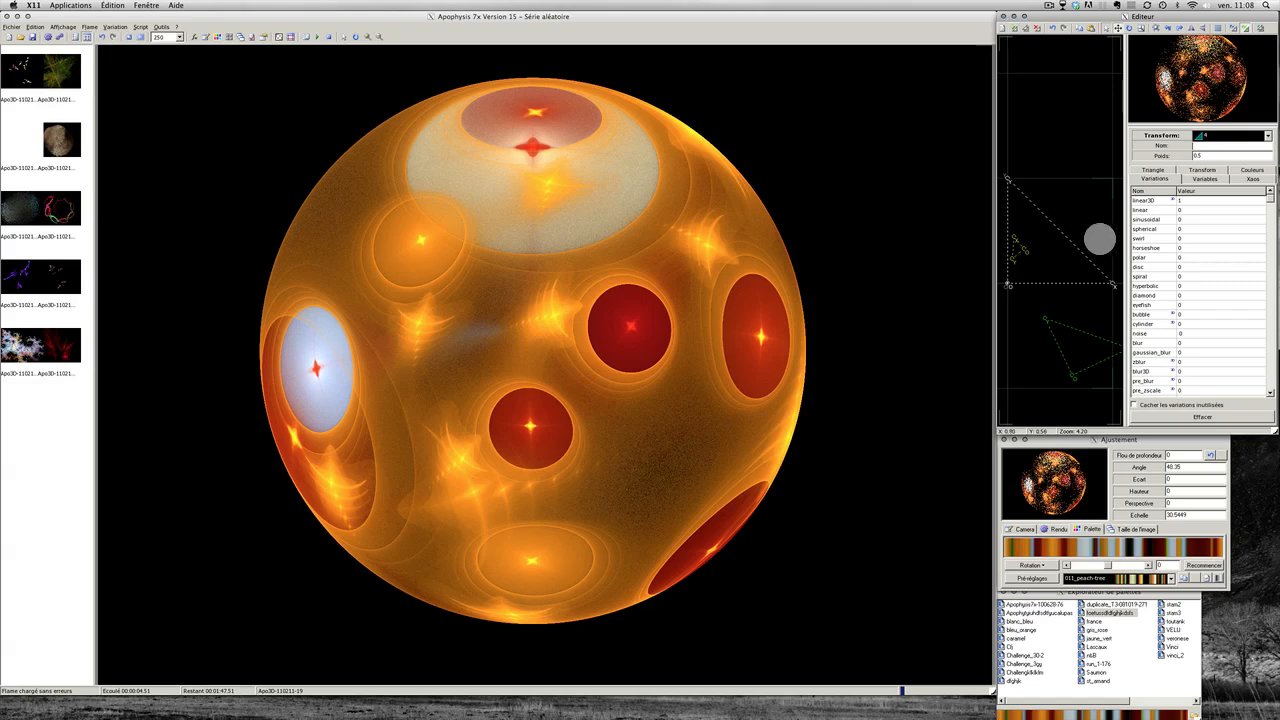
double_click(1146, 200)
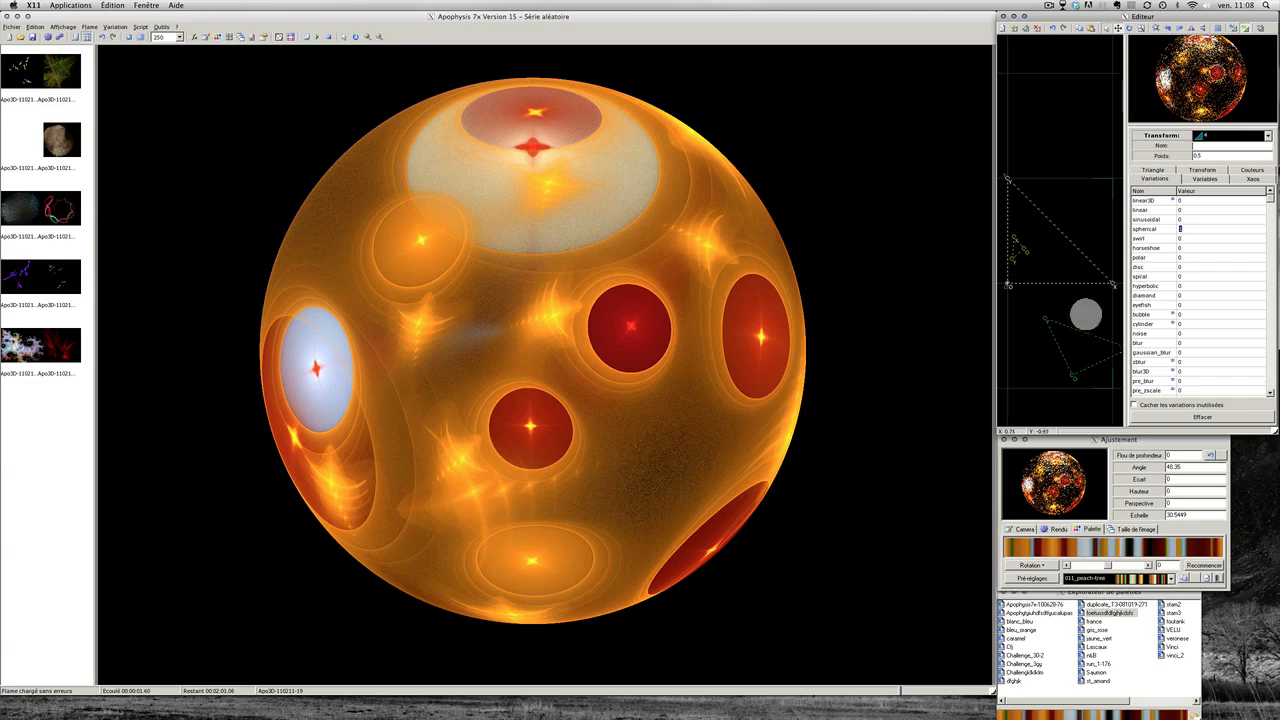
scroll(1086, 308, down, 6)
click(1051, 398)
scroll(1051, 398, down, 15)
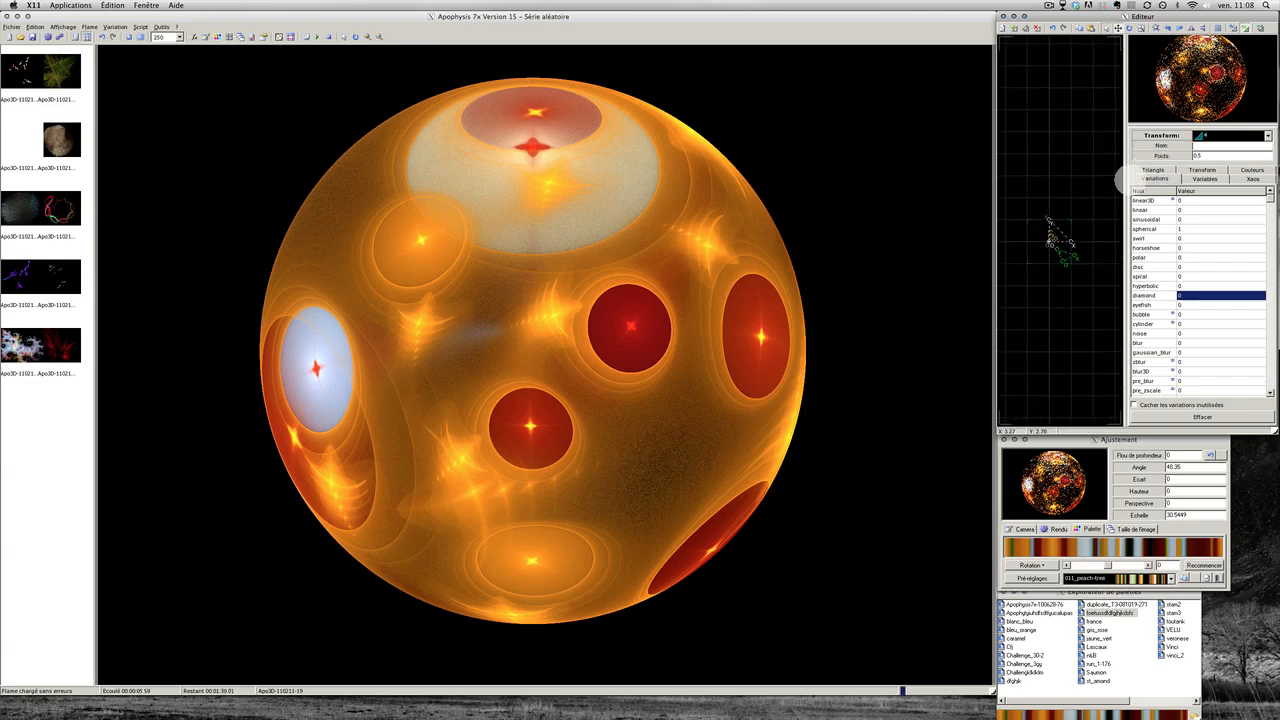
Step: Rotate the new transform's triangle 30° in two 15° turns and drag it to a new position
click(1153, 170)
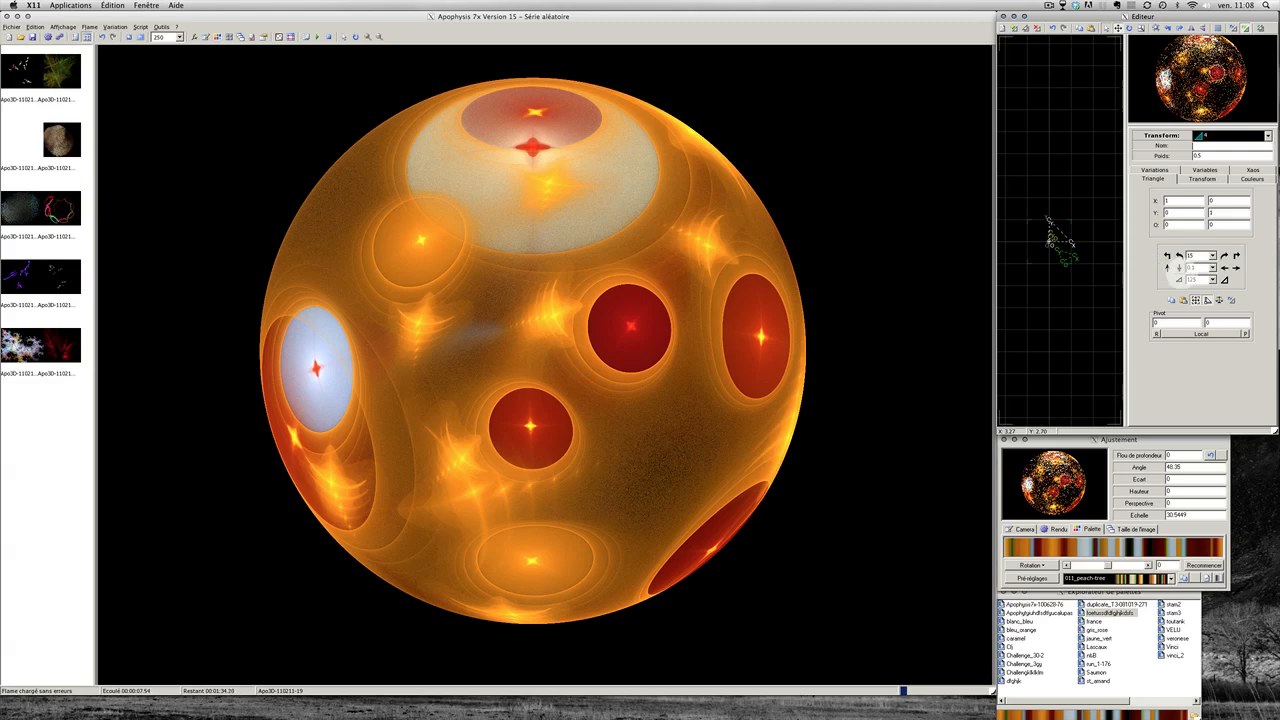
click(1171, 255)
click(1172, 255)
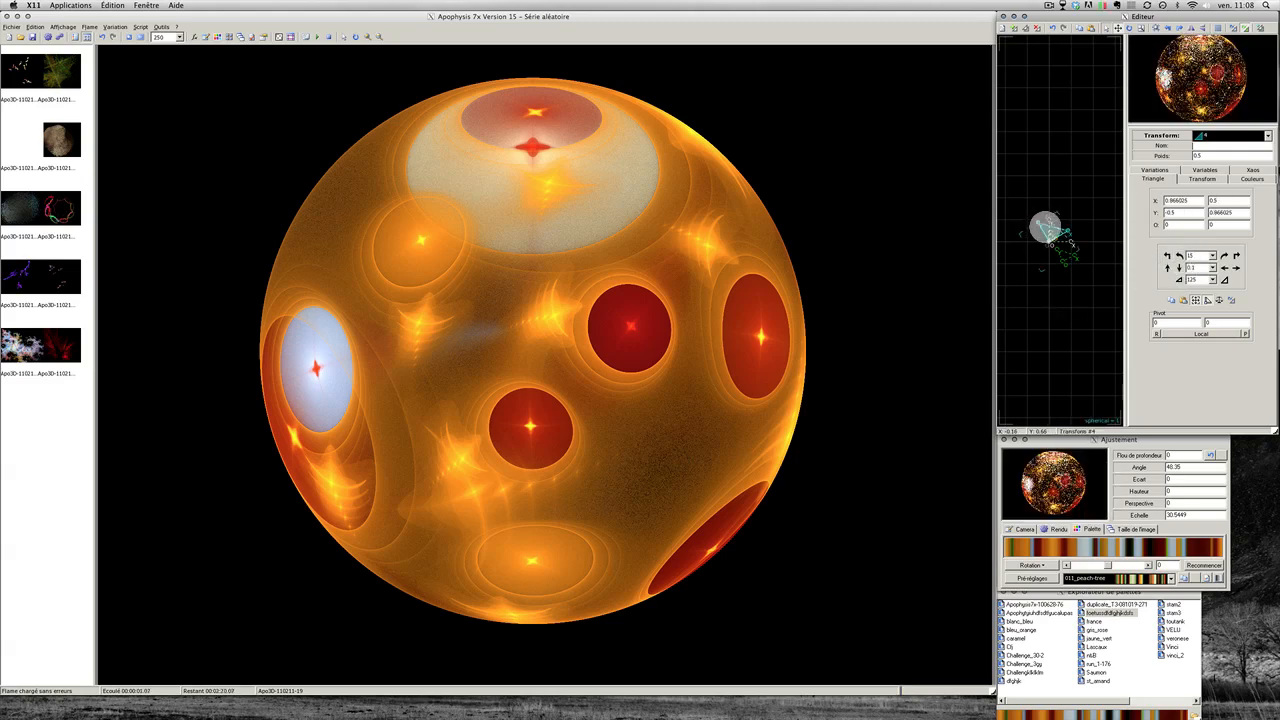
mouse_move(1046, 226)
mouse_down()
mouse_move(1043, 207)
mouse_move(1060, 229)
mouse_up()
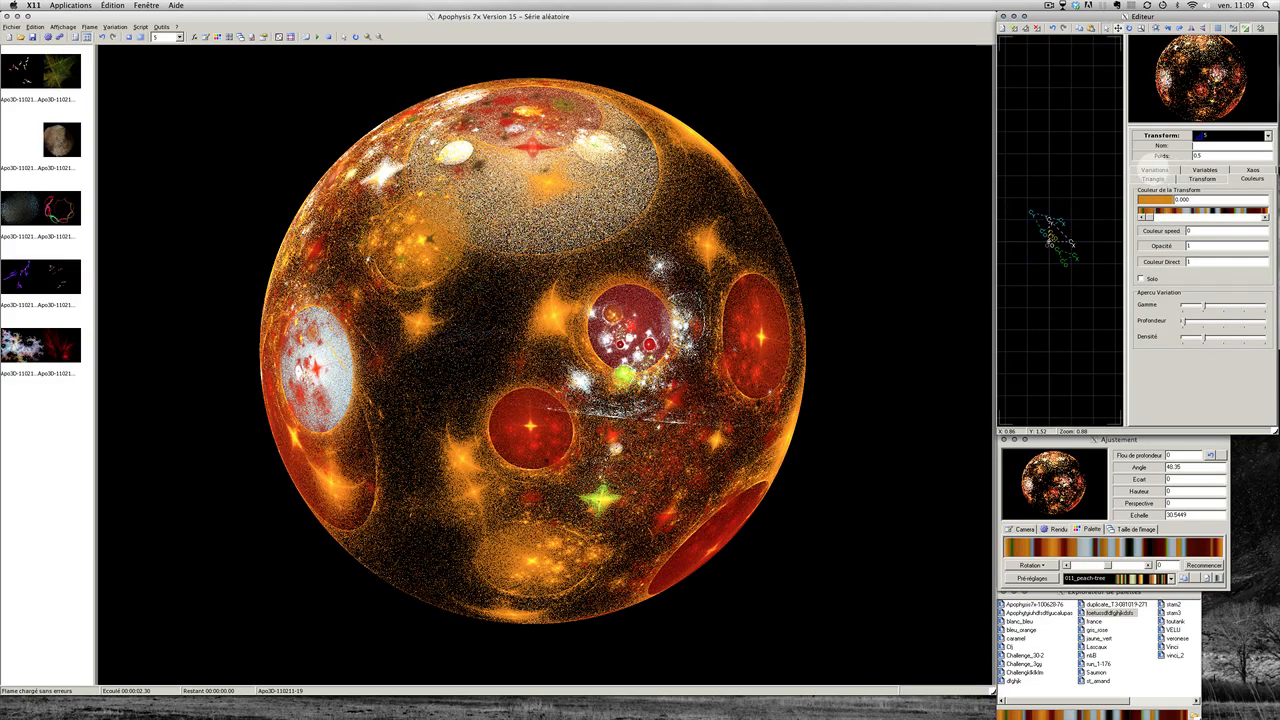
Step: Replace transform 5's linear3D with crackle, then render at quality 100
click(1154, 170)
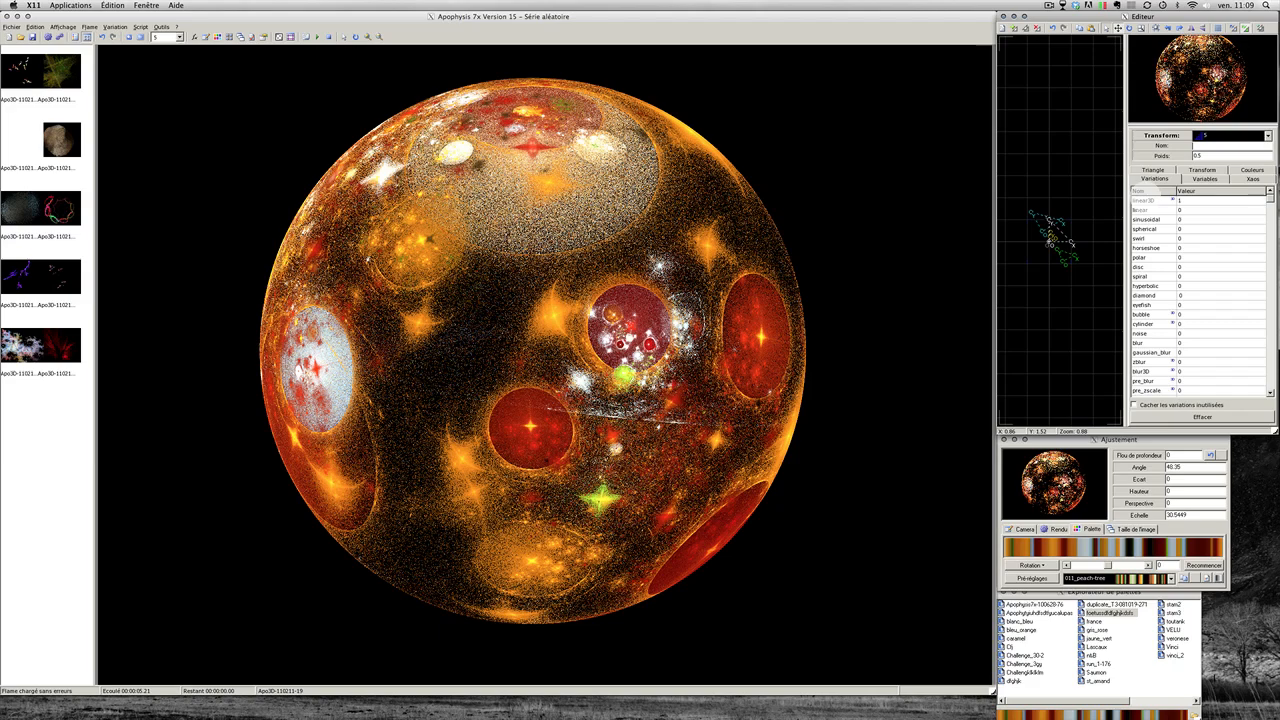
double_click(1145, 201)
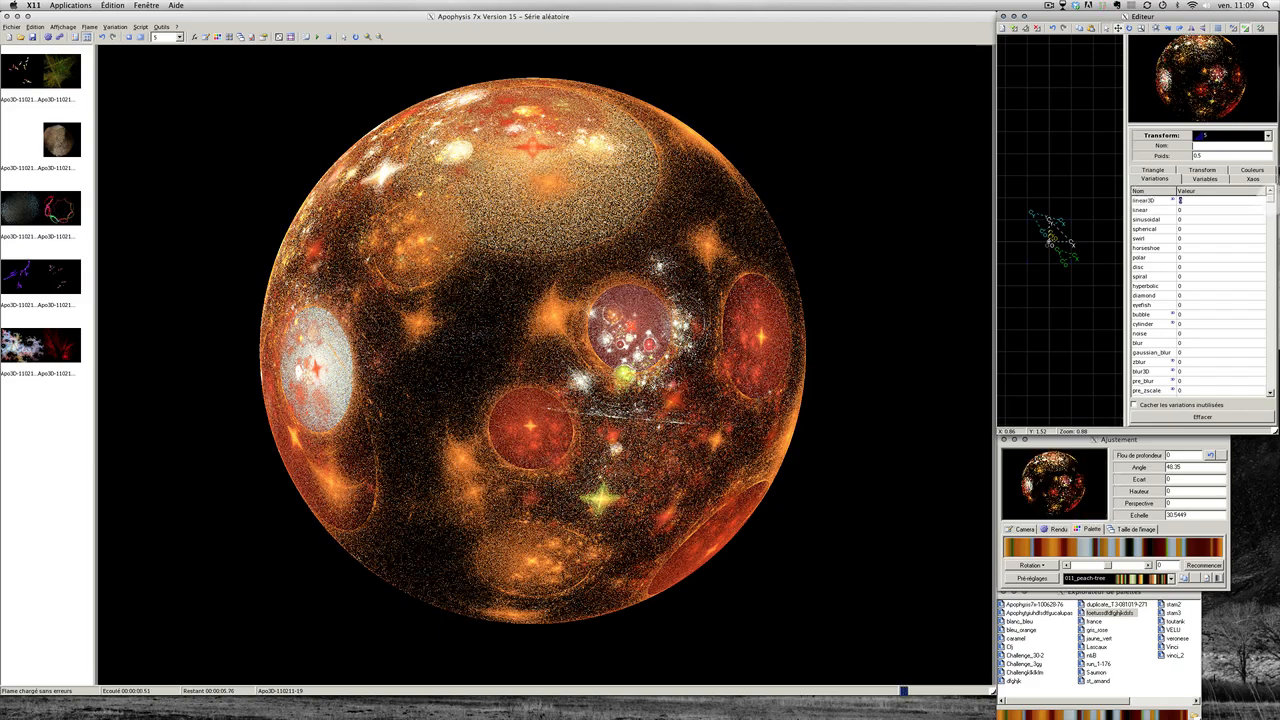
drag(1267, 196, 1266, 253)
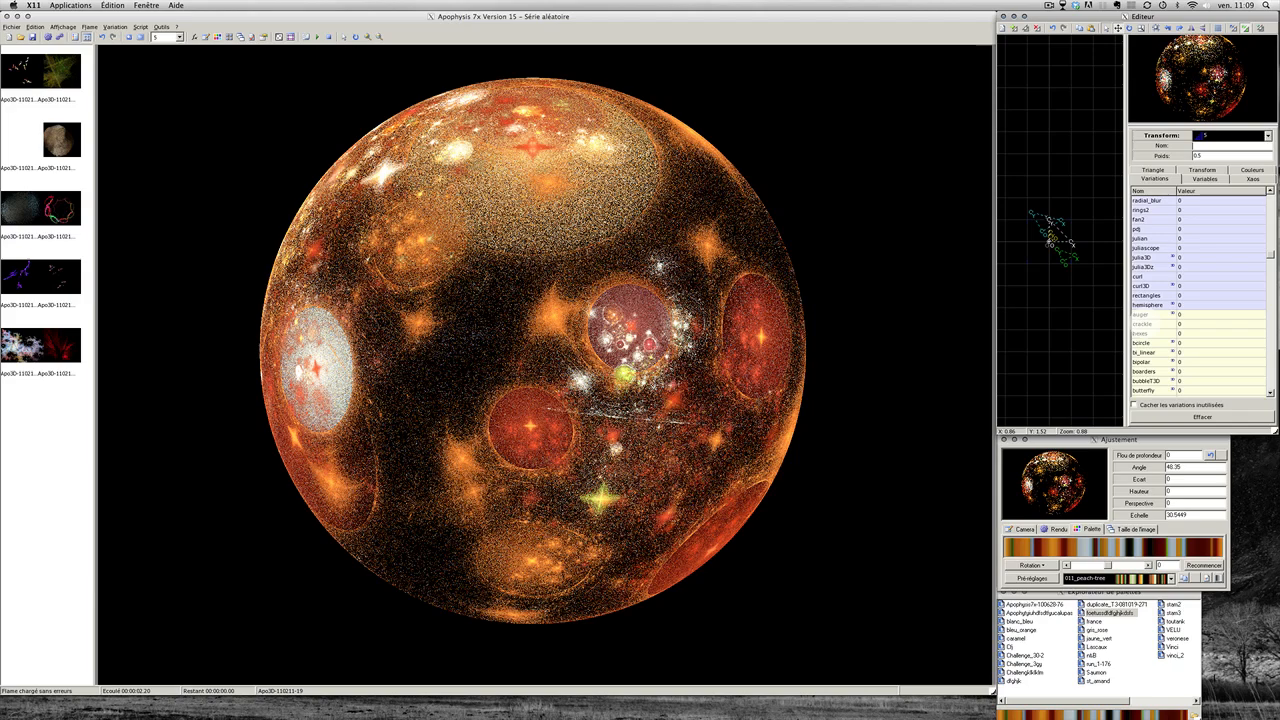
double_click(1145, 323)
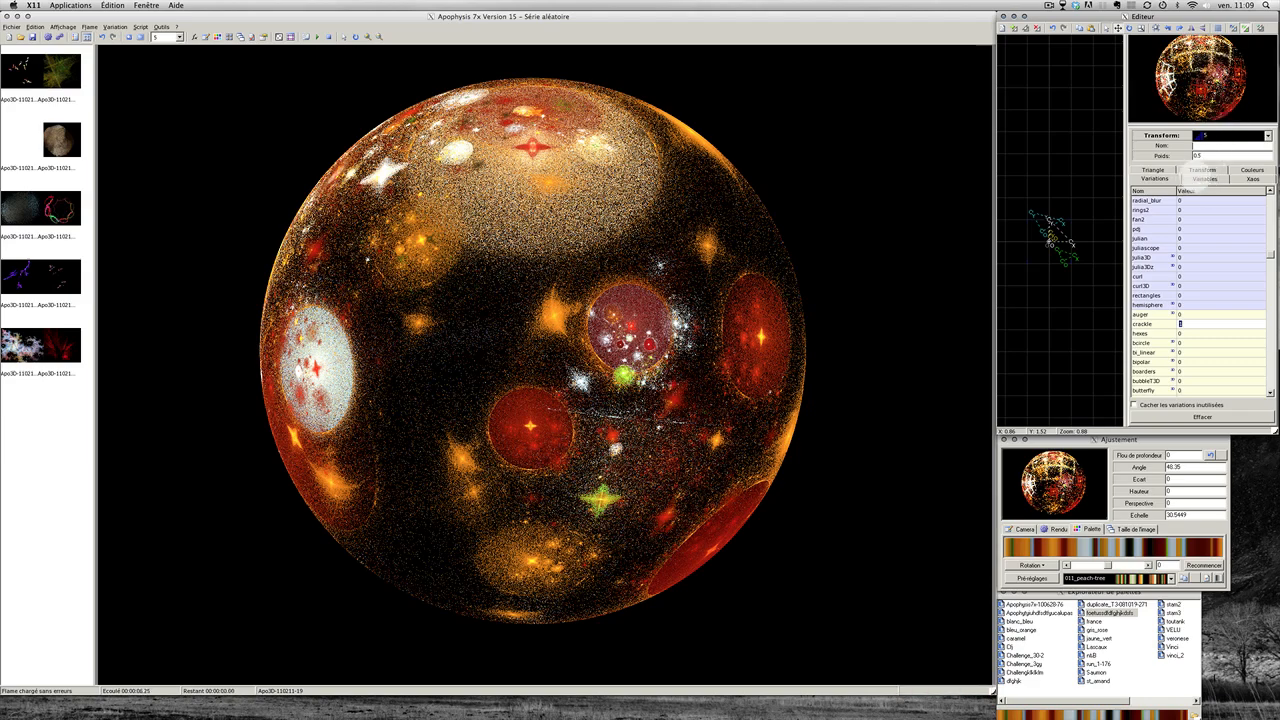
click(179, 37)
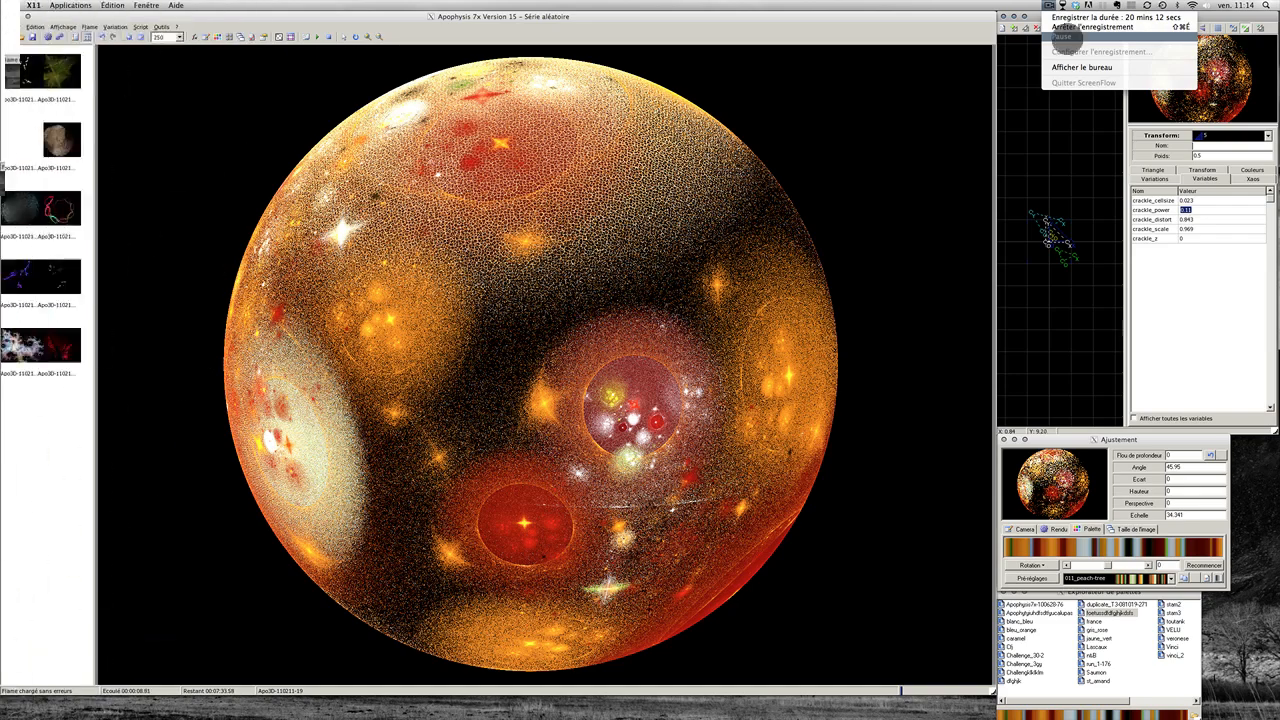
click(1062, 36)
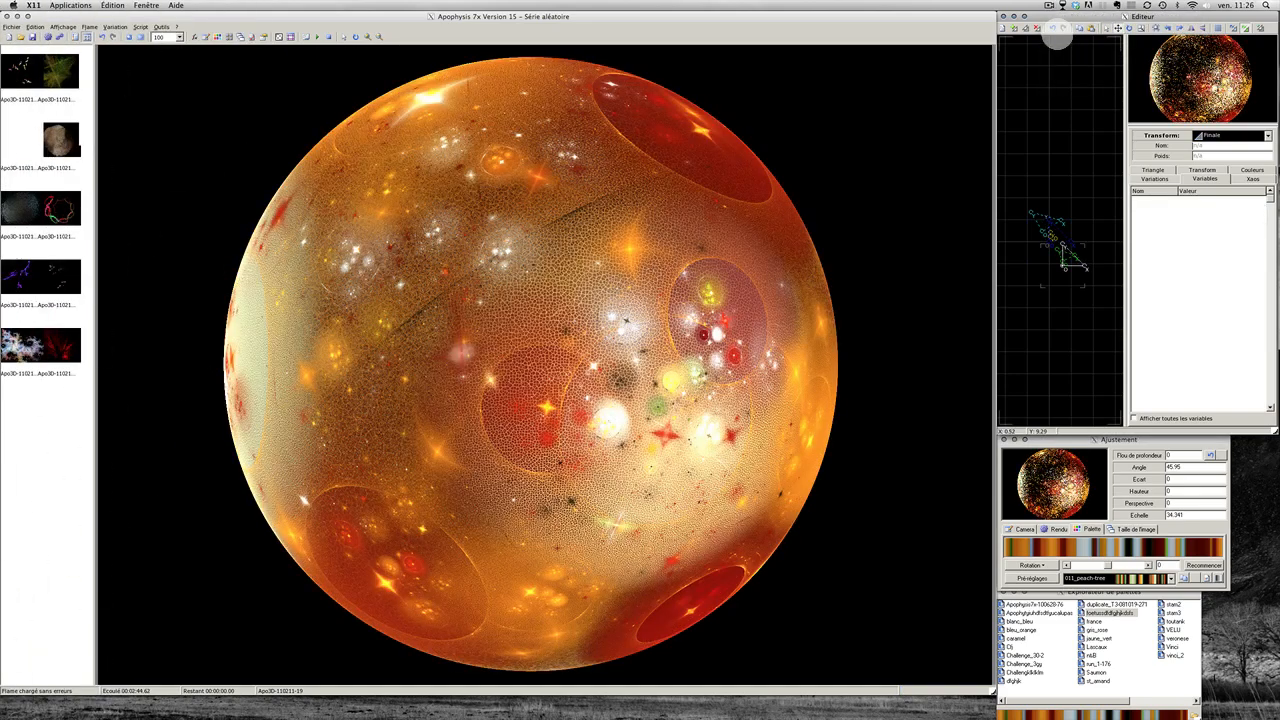